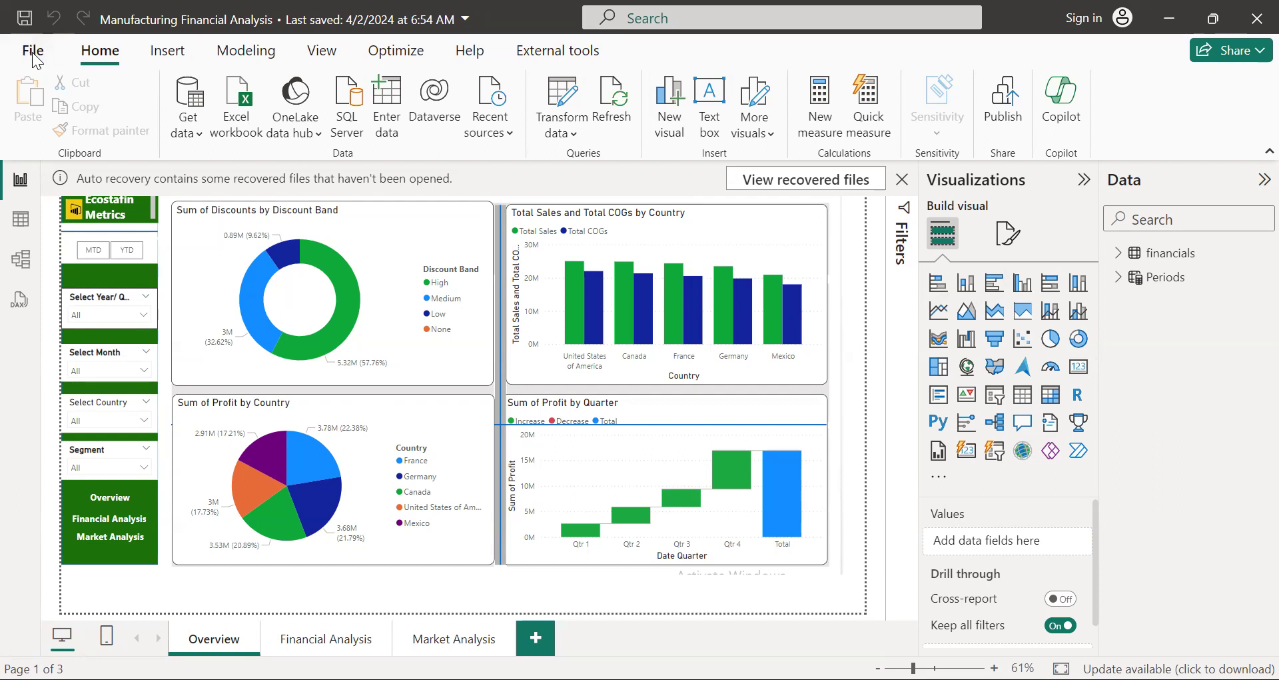
Step: Examine the file options and the data, insert, modeling and view commands available for the report
left_click(33, 52)
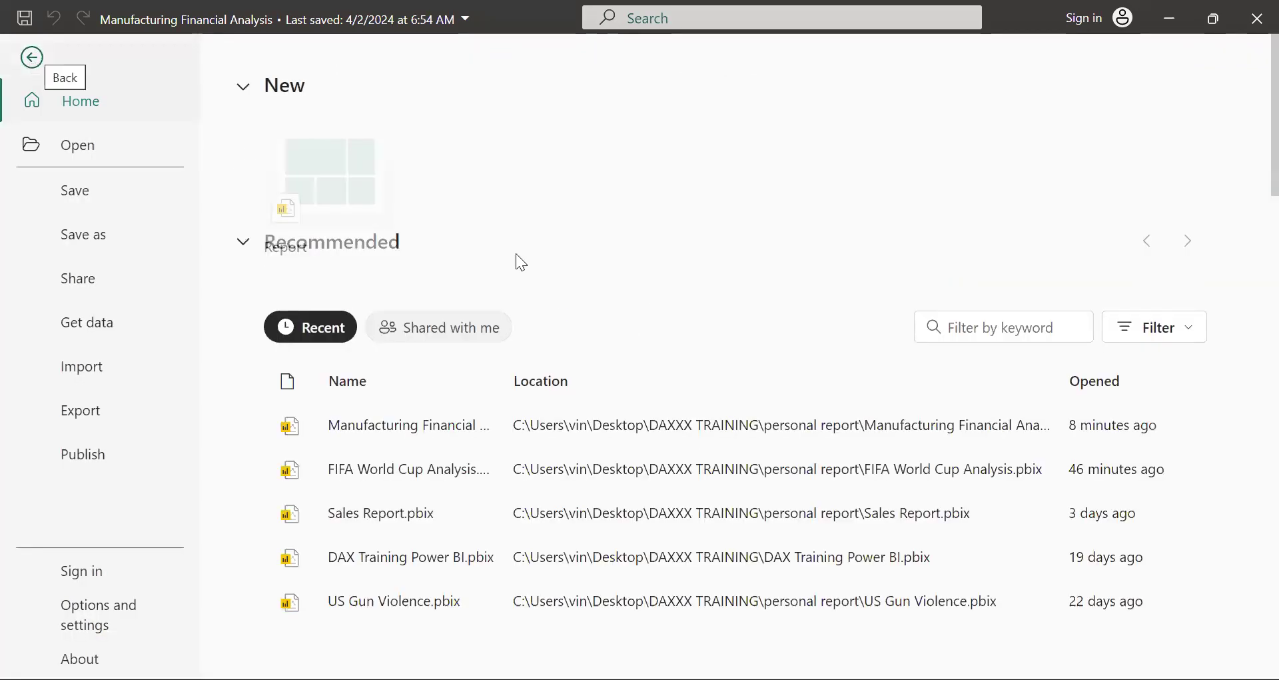
left_click(30, 60)
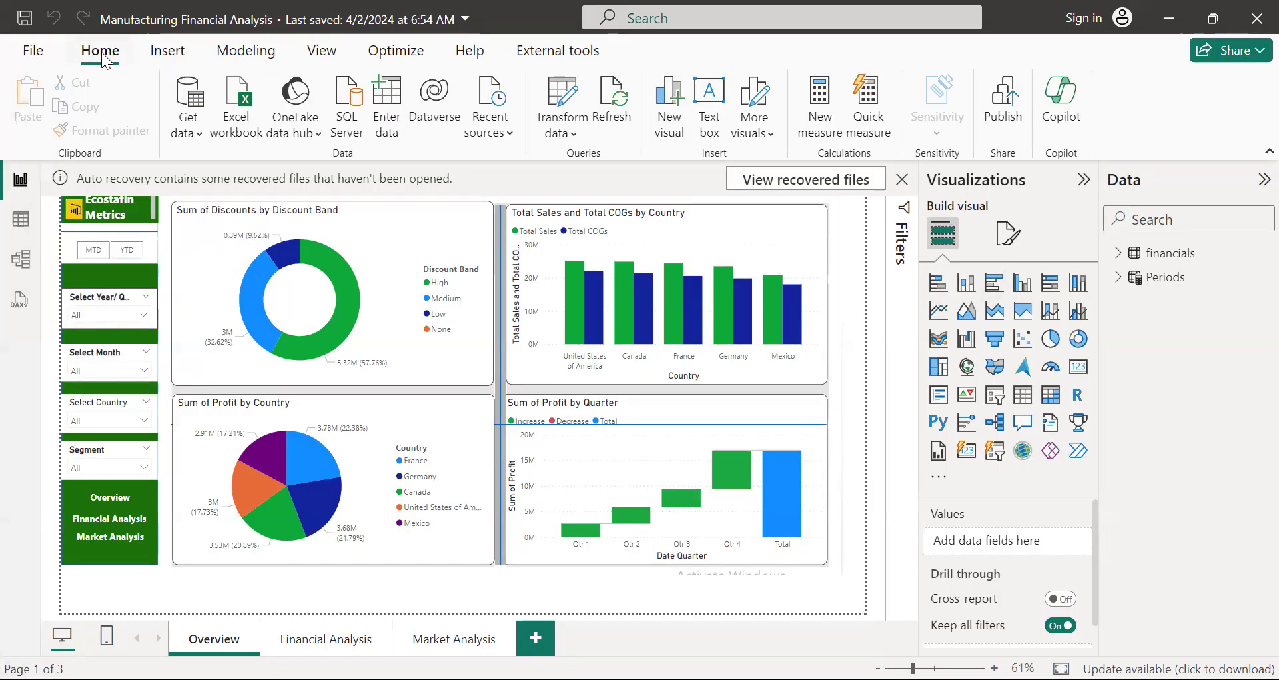
left_click(168, 52)
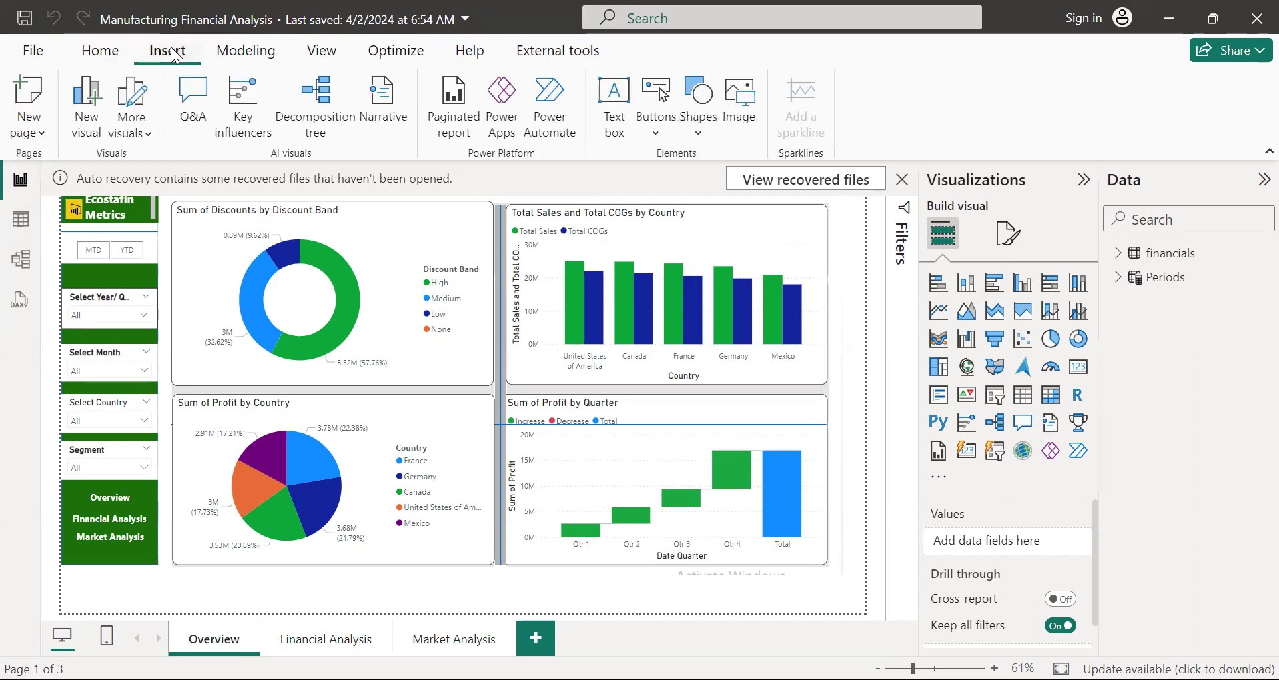
left_click(245, 49)
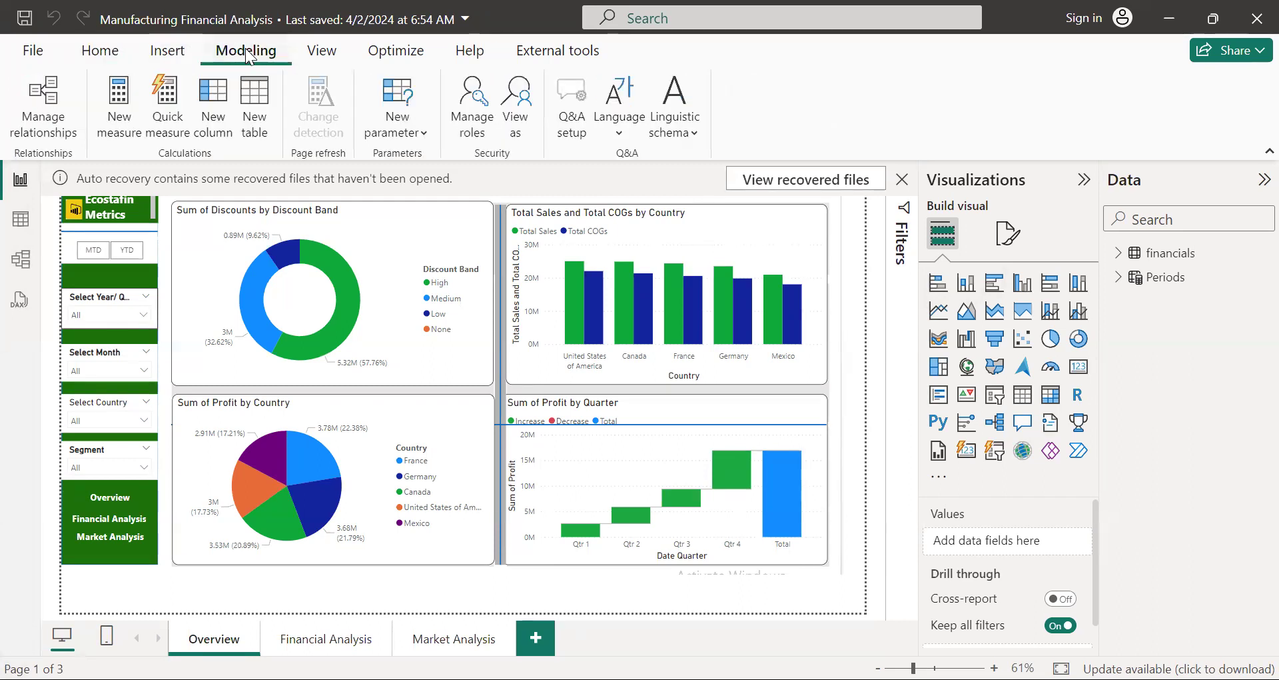
left_click(329, 58)
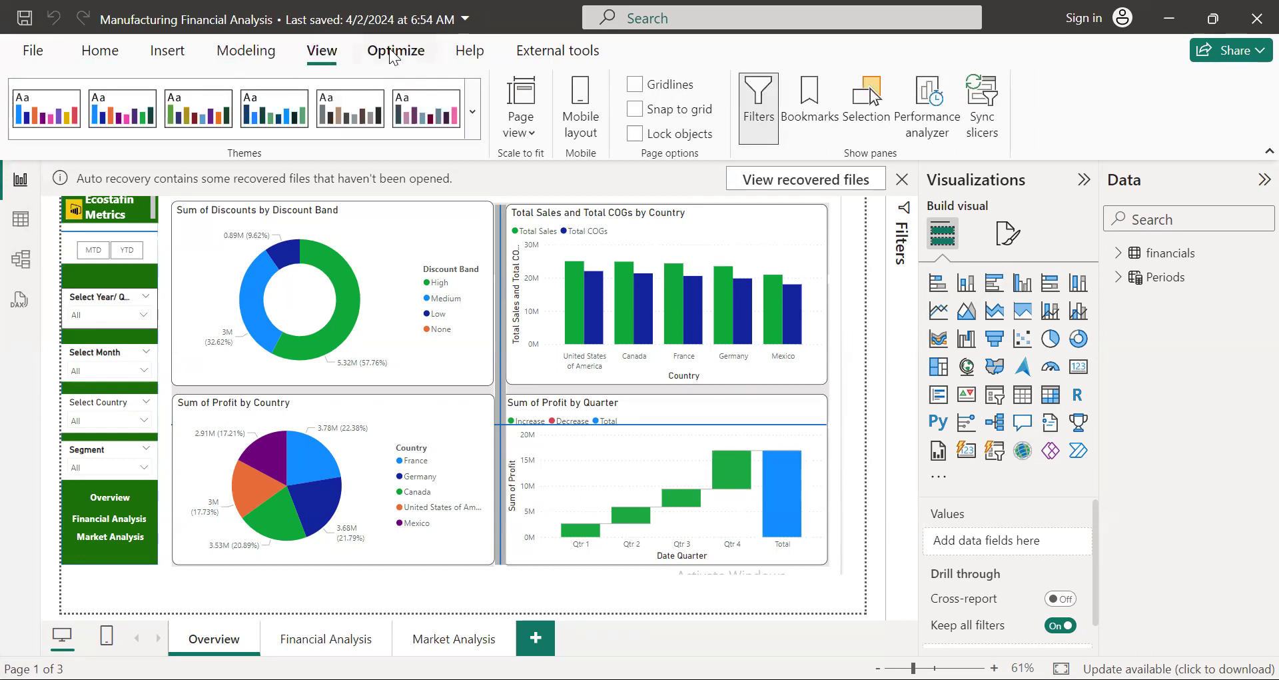
left_click(87, 58)
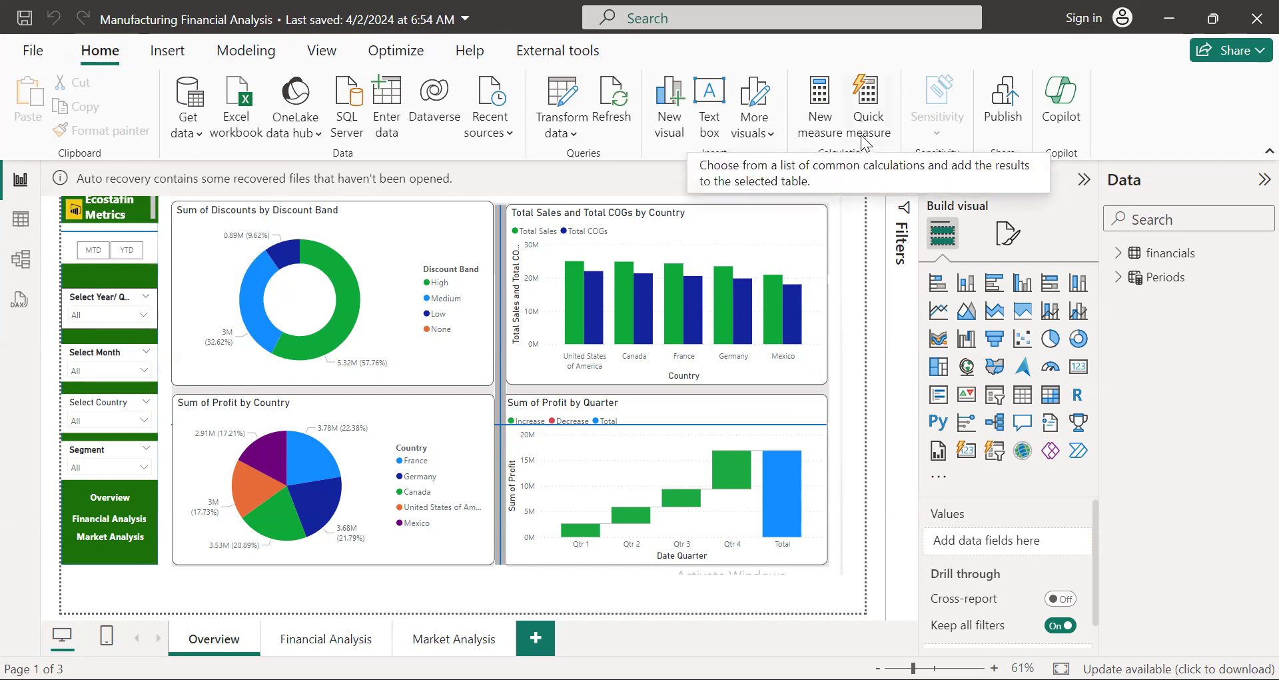
left_click(174, 58)
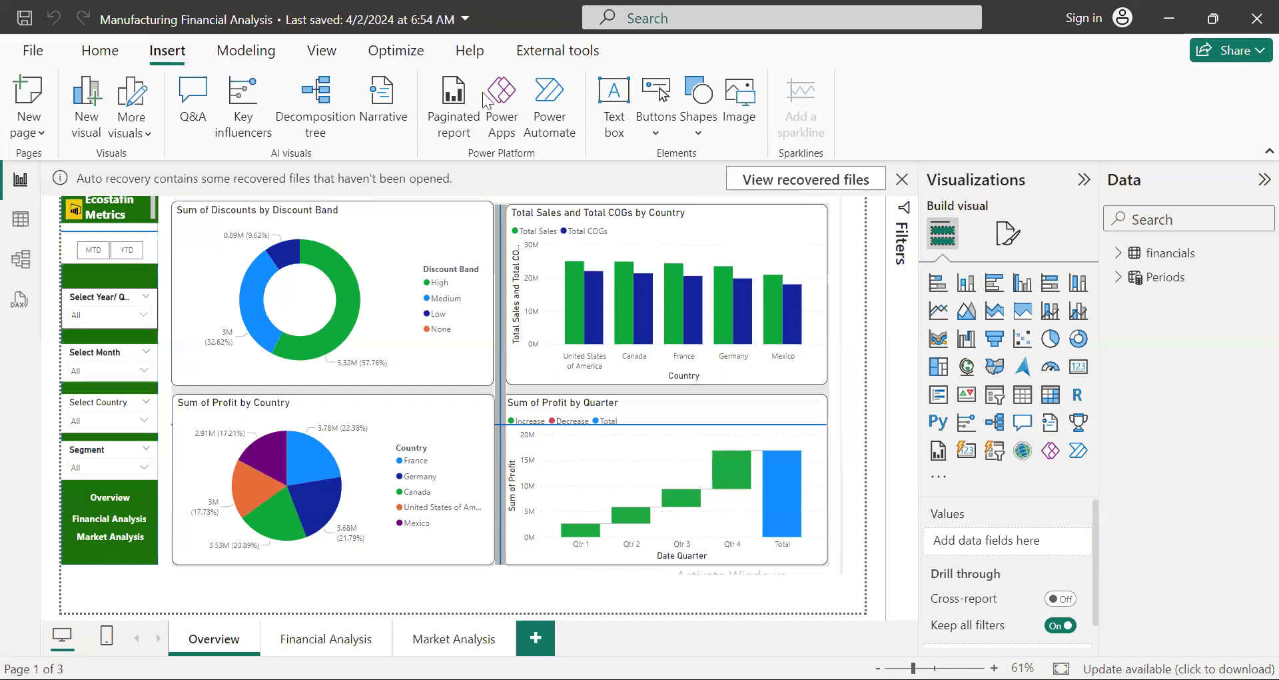
left_click(246, 52)
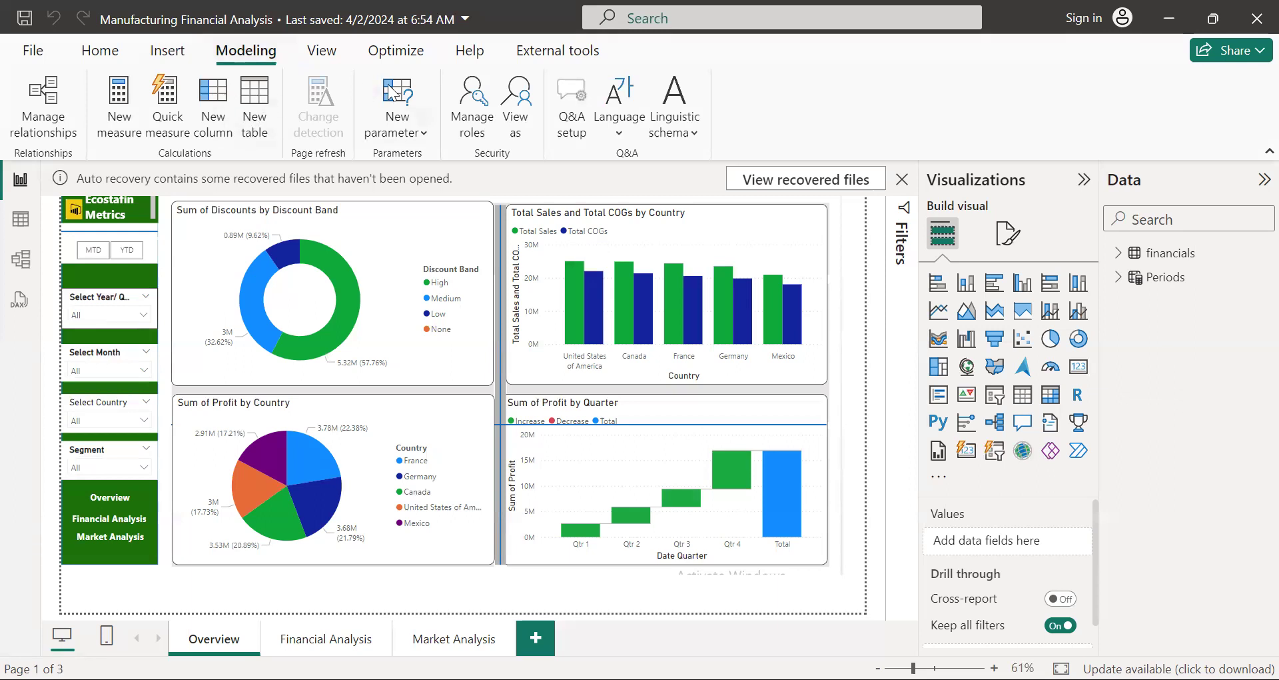
left_click(322, 51)
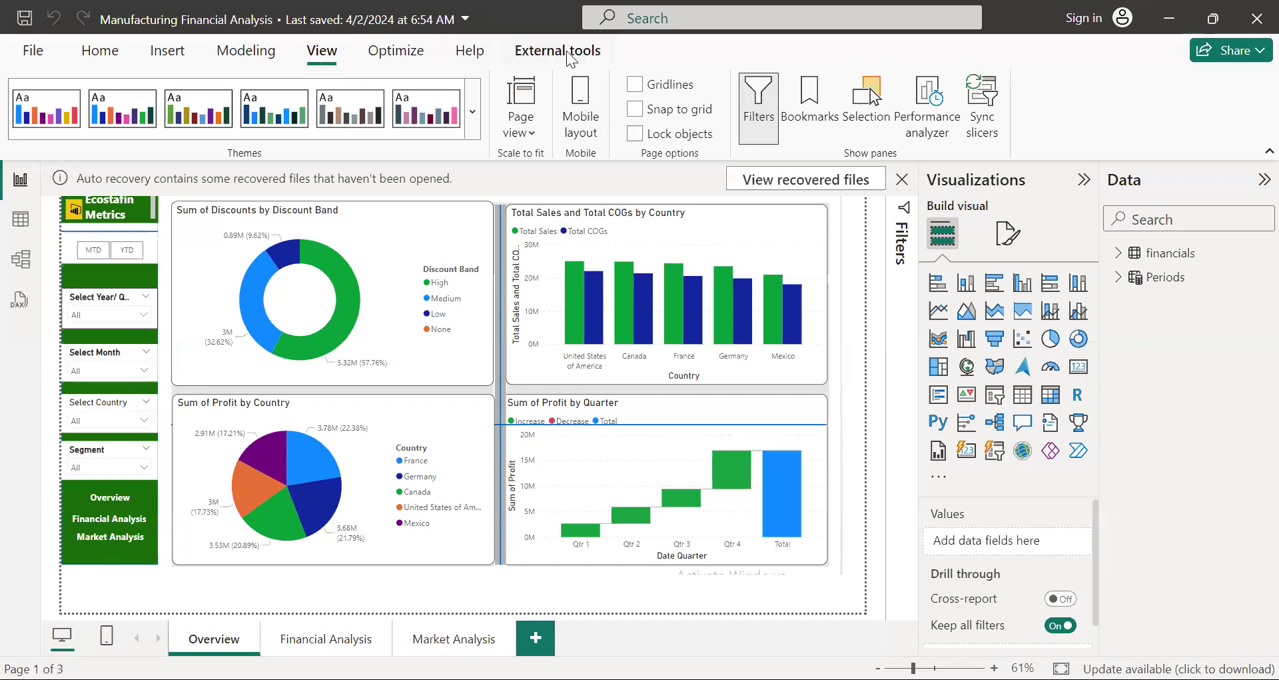
left_click(106, 56)
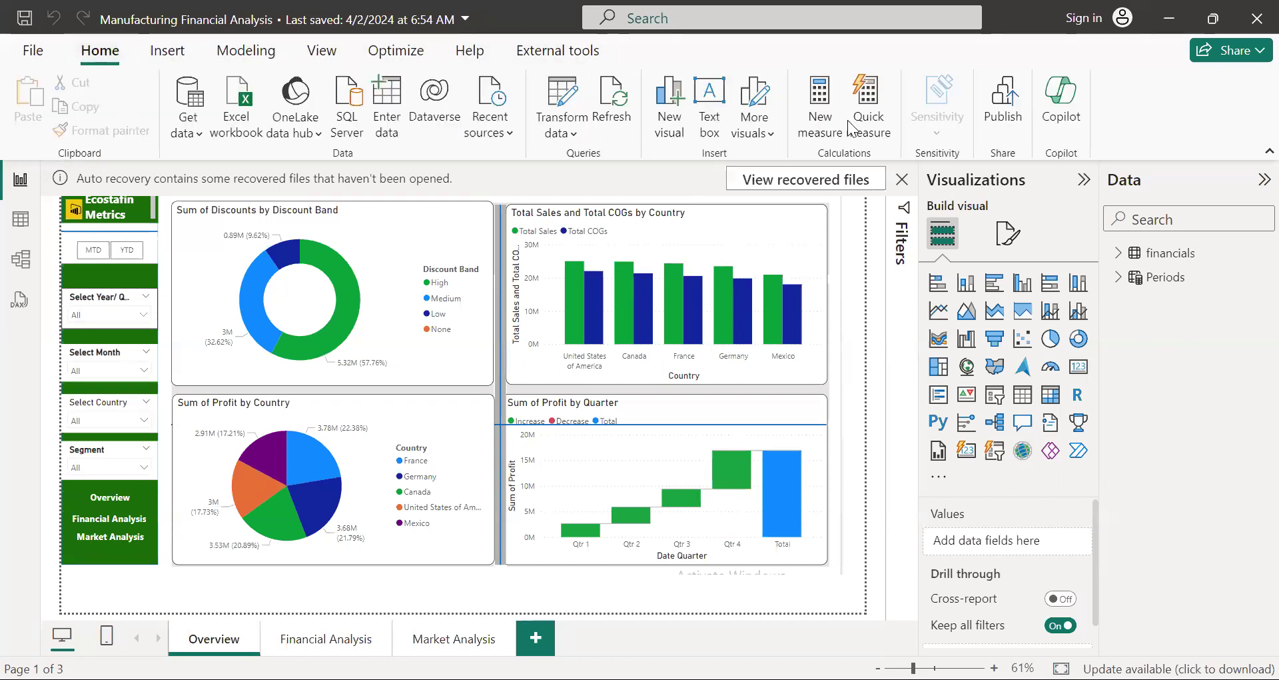
Step: Dismiss the auto recovery notice and choose to remove the recovered files
left_click(903, 179)
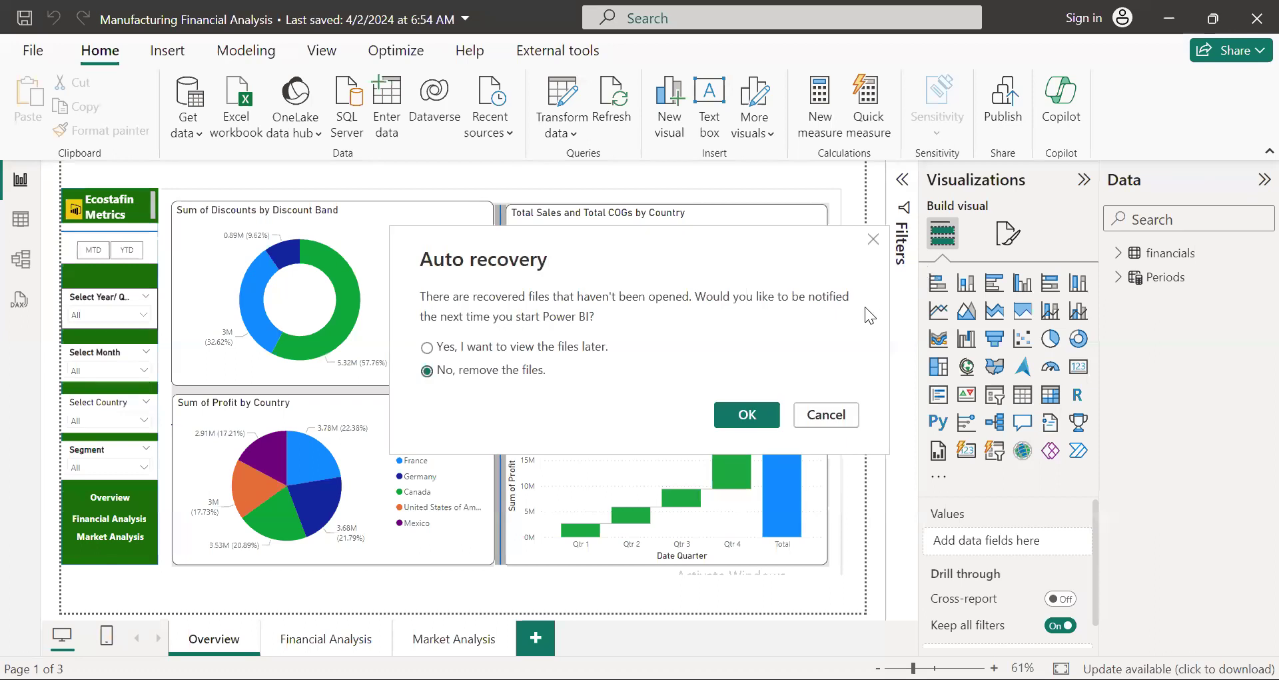
left_click(747, 415)
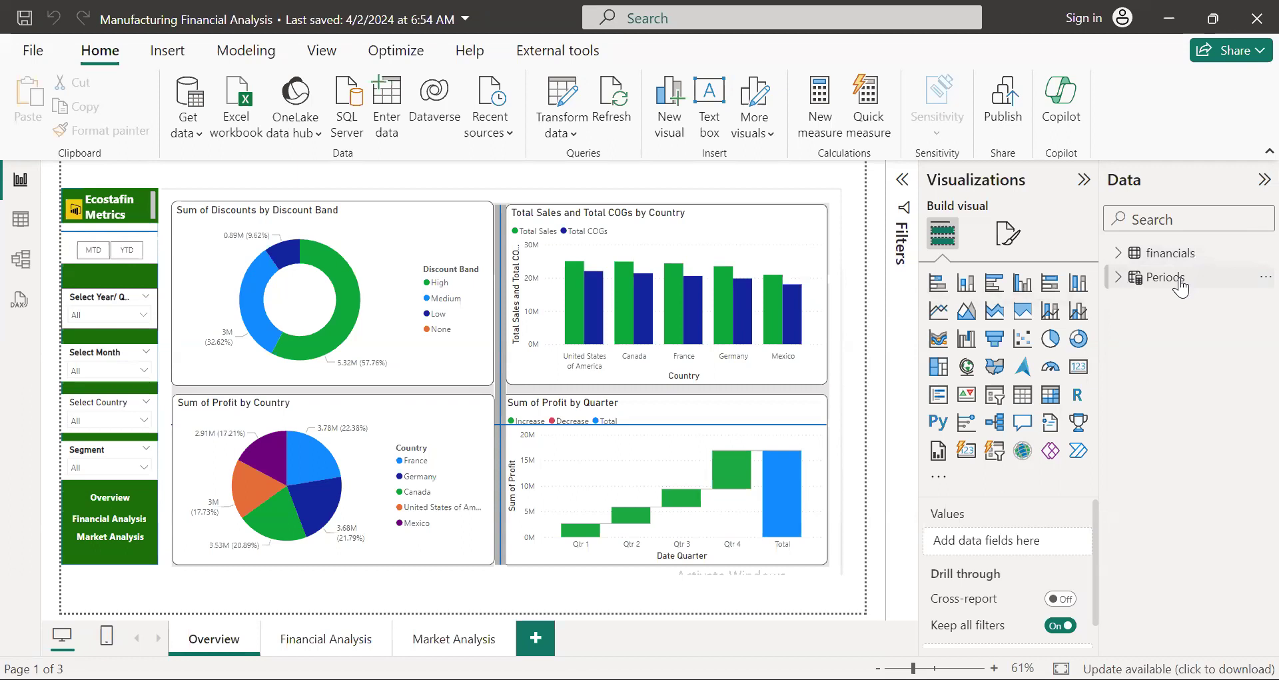
Step: Examine the Periods and financials tables in Table view, including the columns and field list of financials
mouse_move(1180, 285)
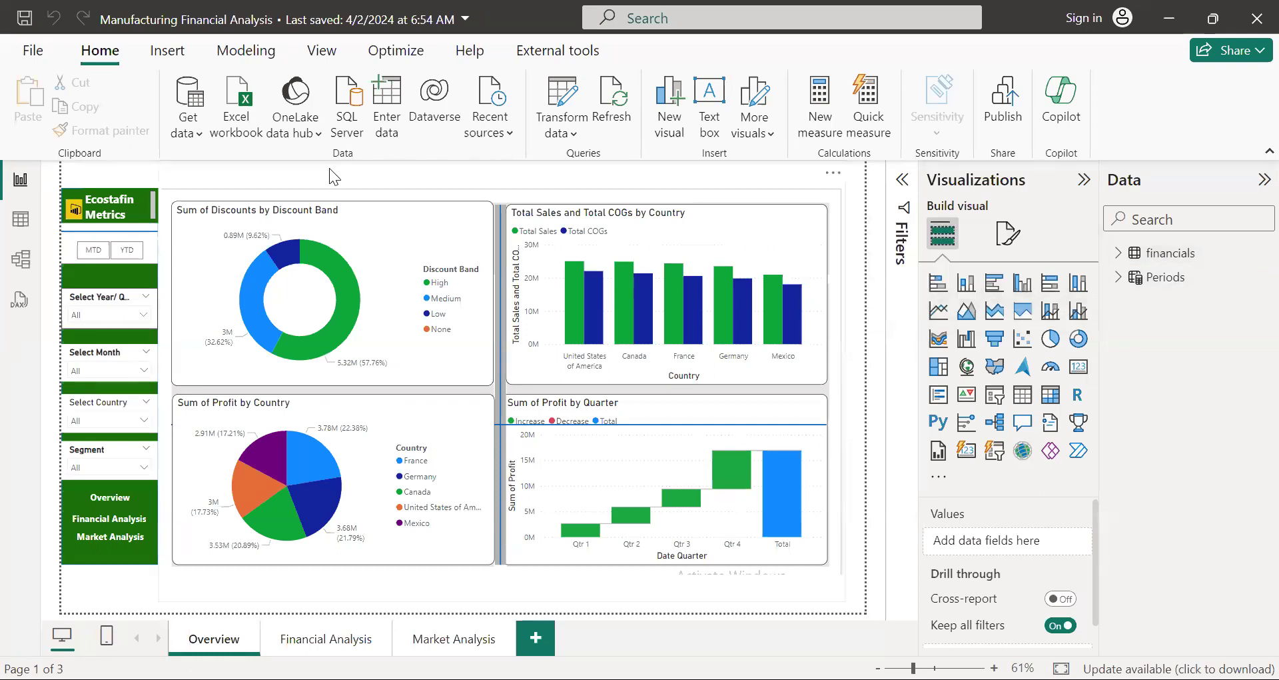
left_click(19, 226)
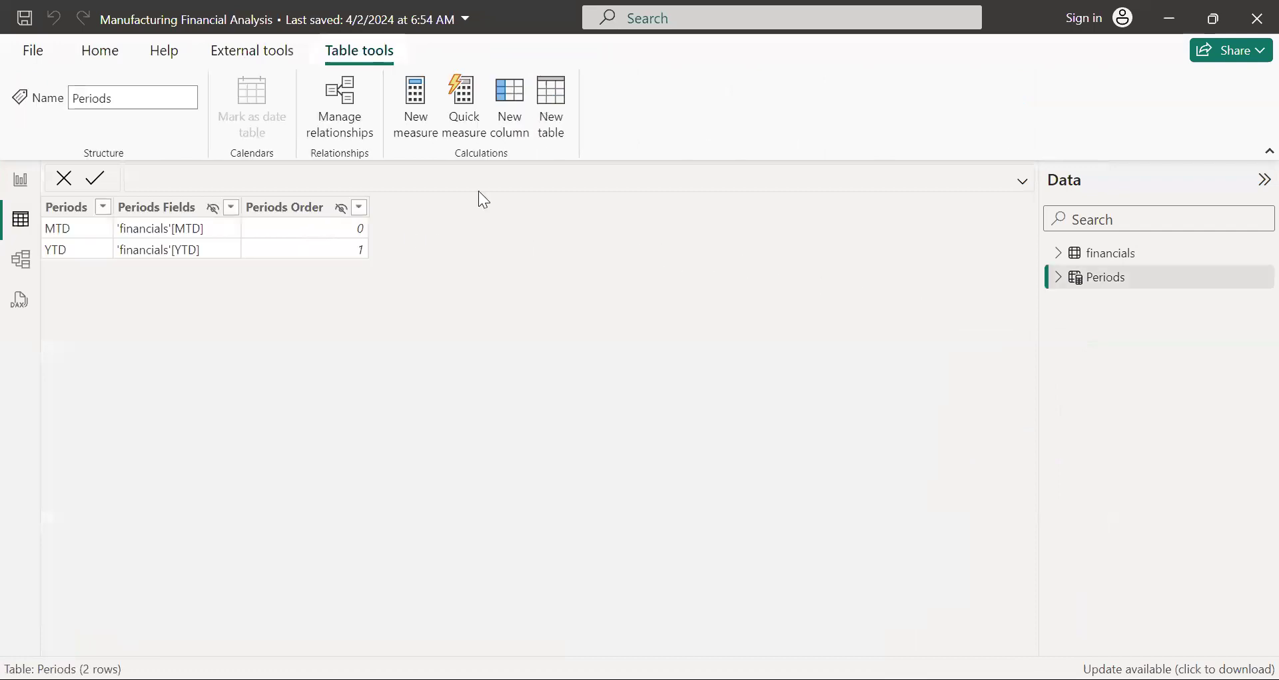
left_click(1122, 263)
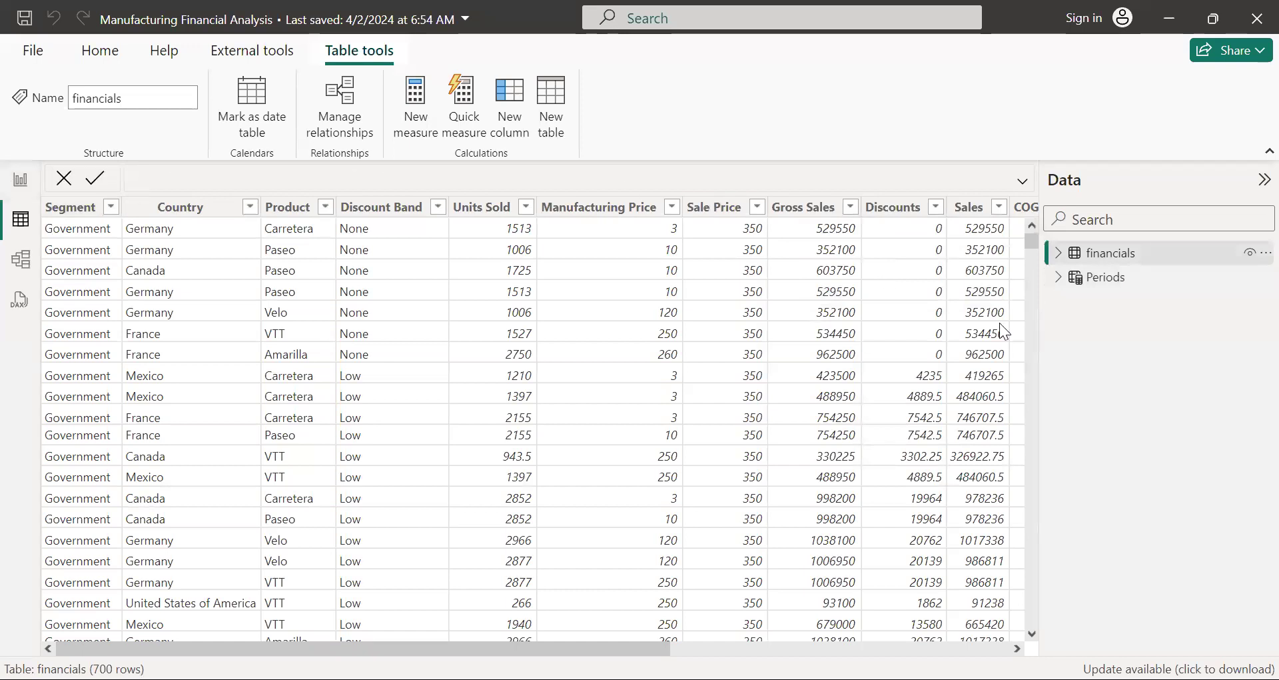
left_click(1060, 254)
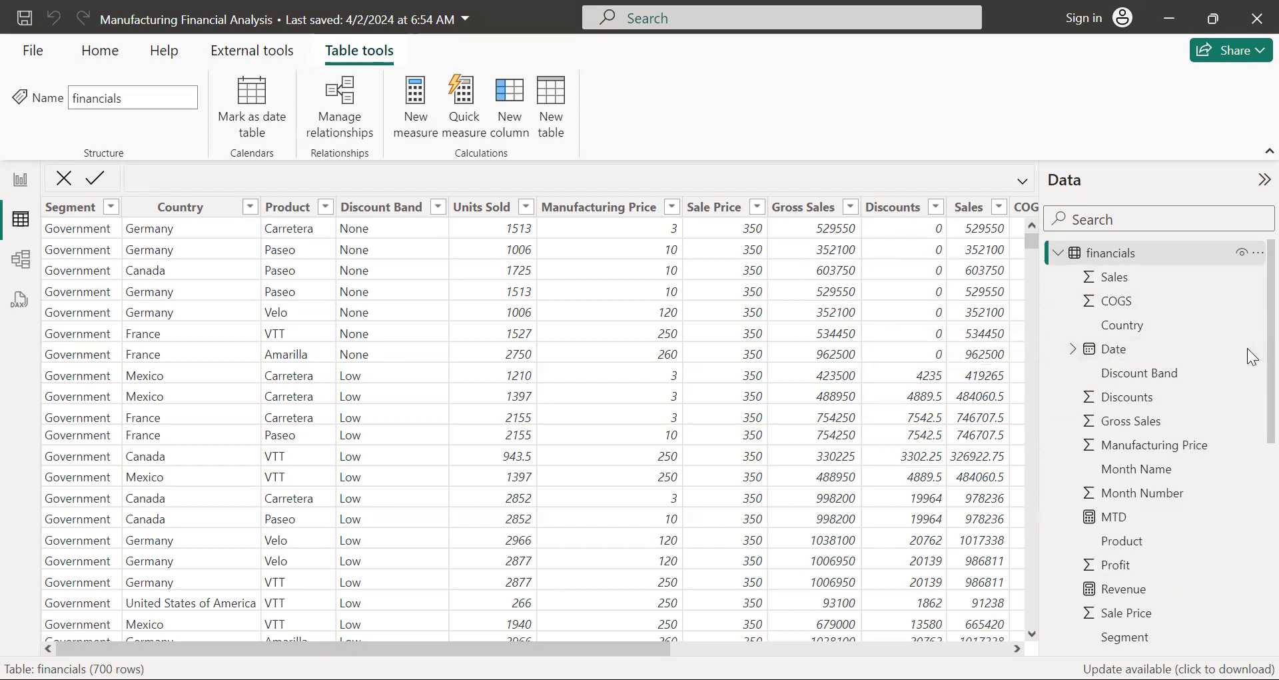
scroll(1253, 475, "down", 3)
scroll(1253, 467, "up", 3)
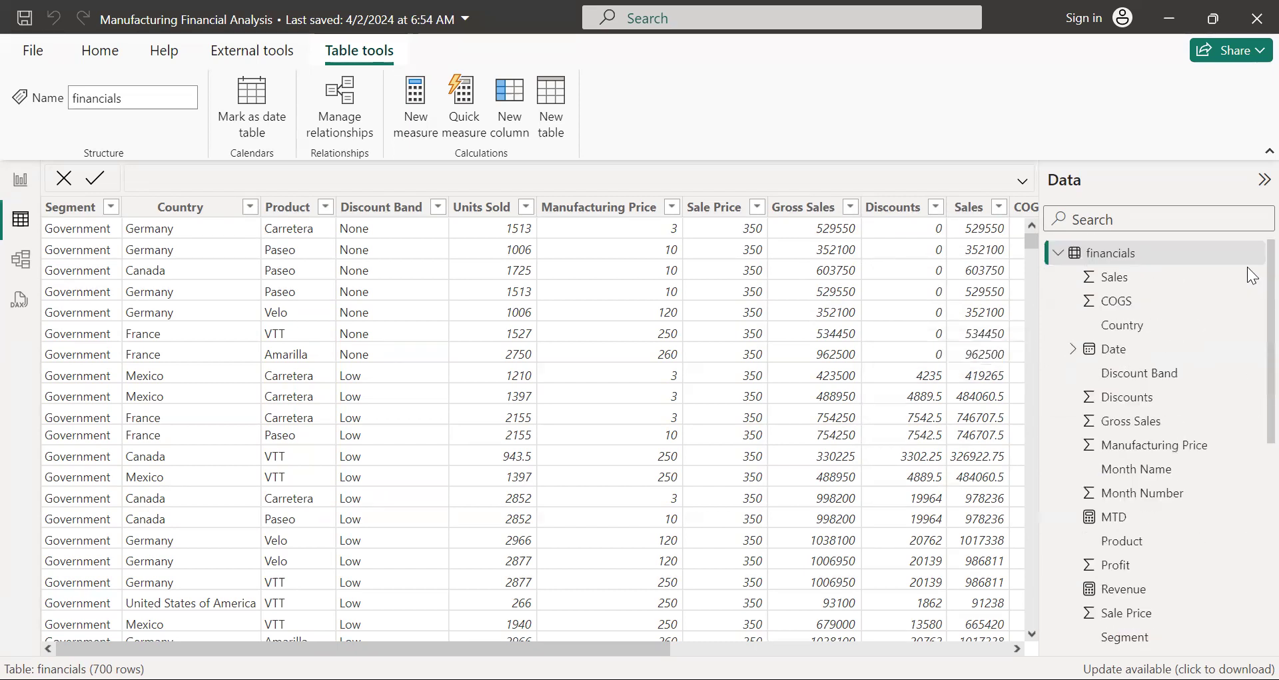
left_click(1259, 181)
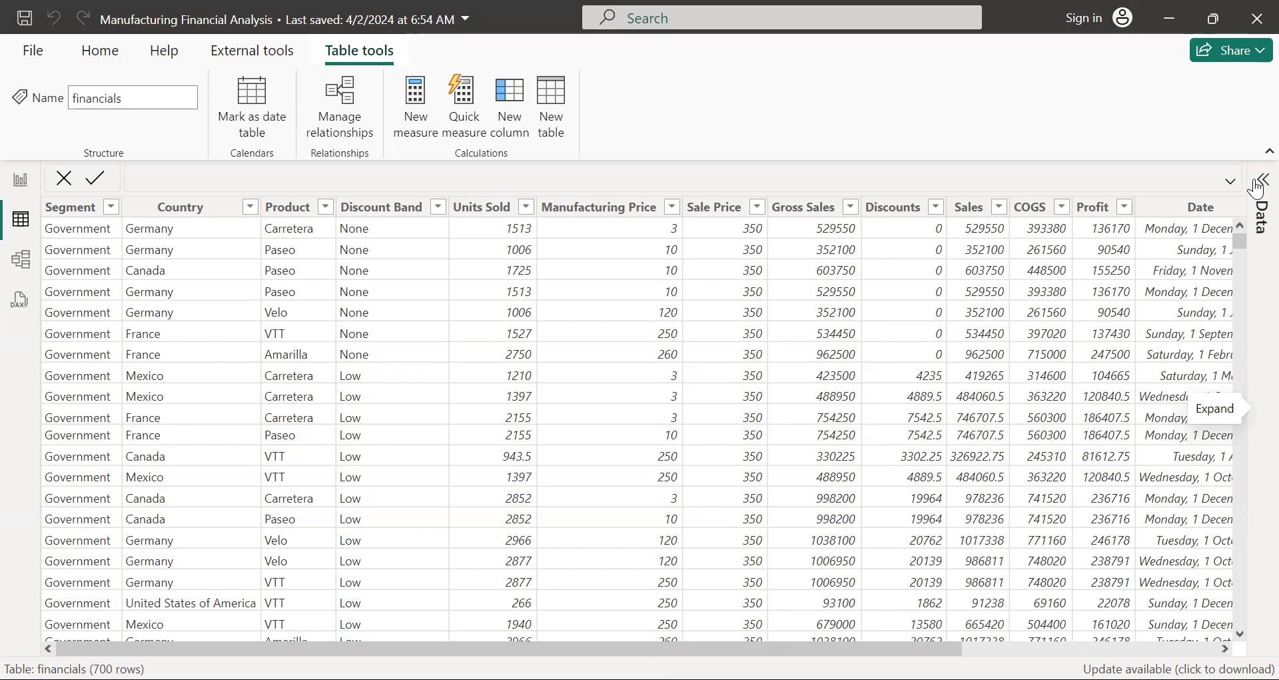
left_click(1259, 182)
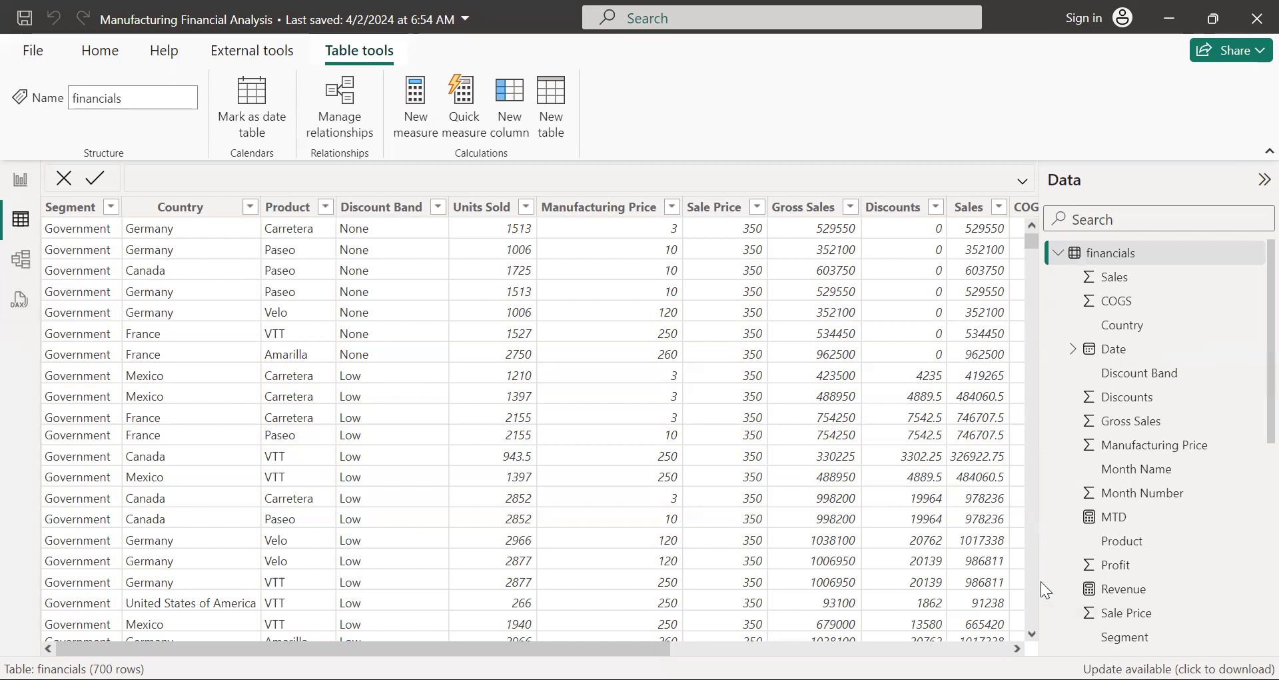
Step: Return to Report view and look over the fields of the financials table, leaving its list collapsed
left_click(18, 180)
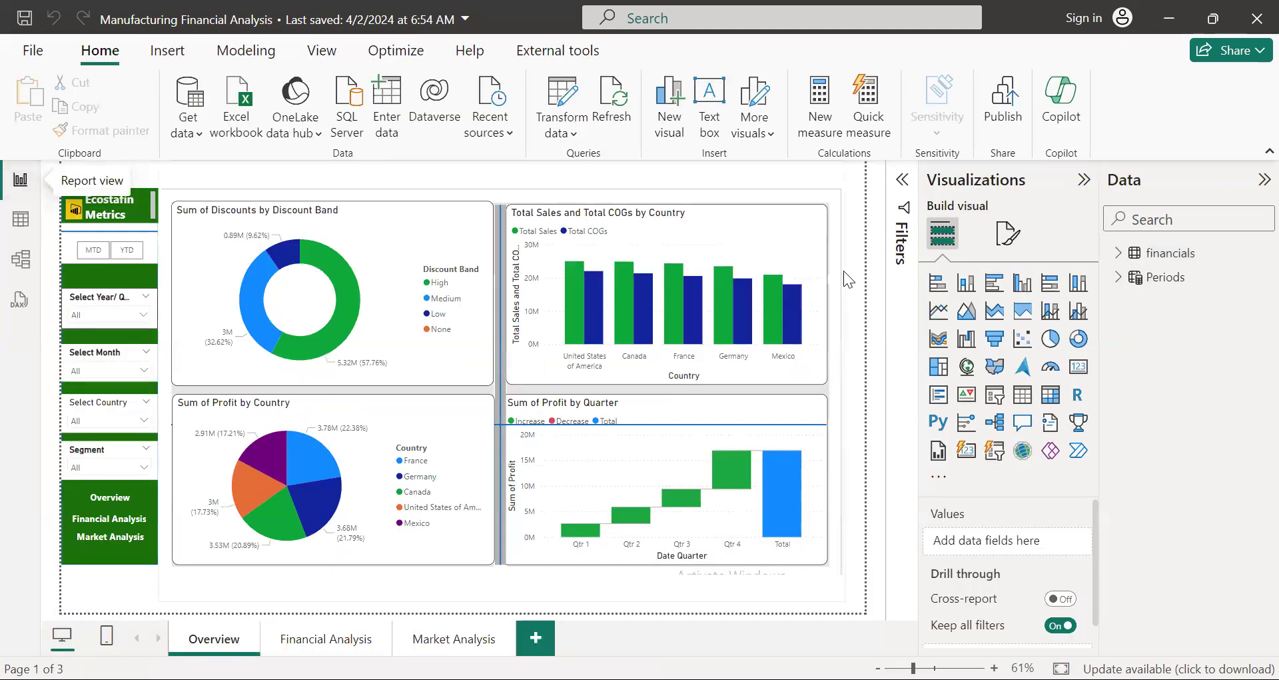
left_click(1119, 252)
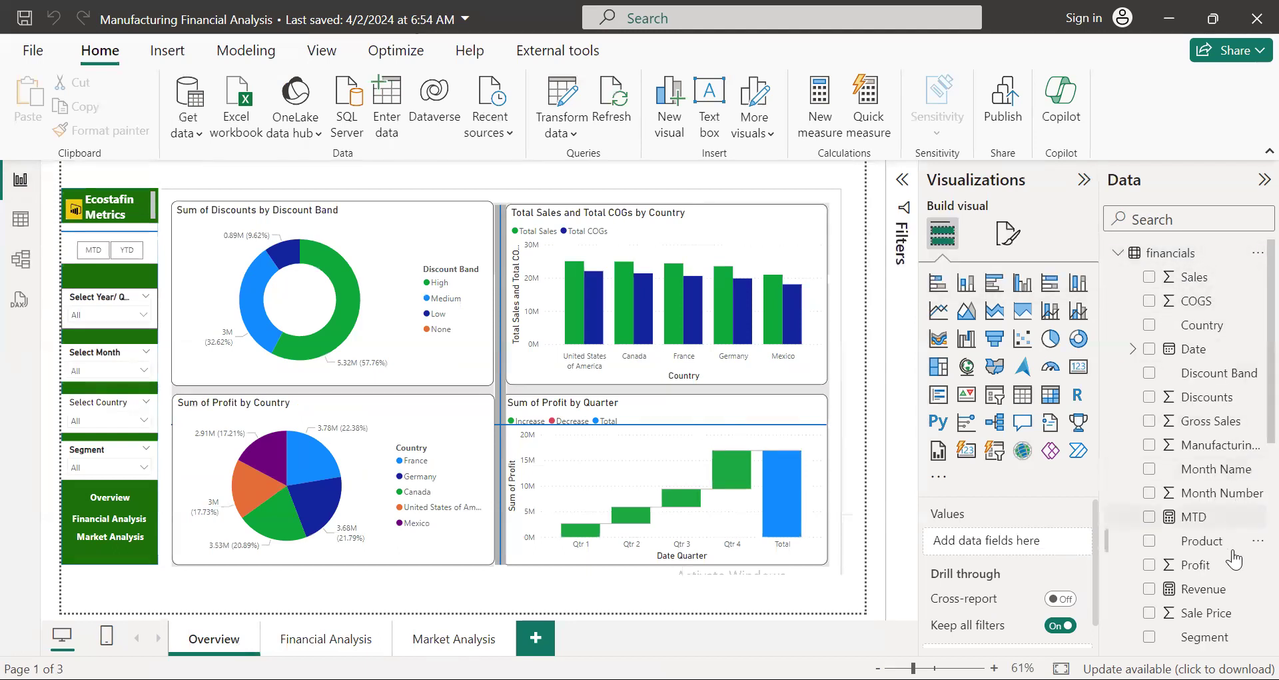
left_click(1118, 253)
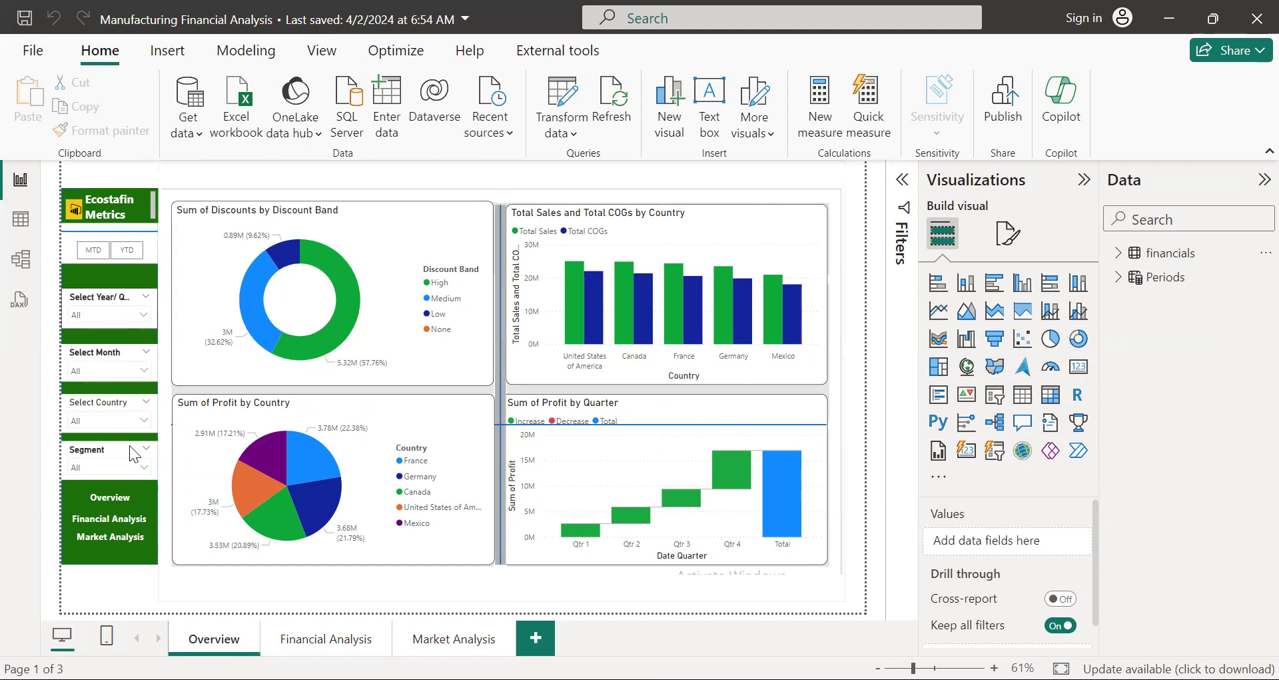
Step: View the Financial Analysis and Market Analysis pages through the report's own navigation buttons
left_click(113, 500)
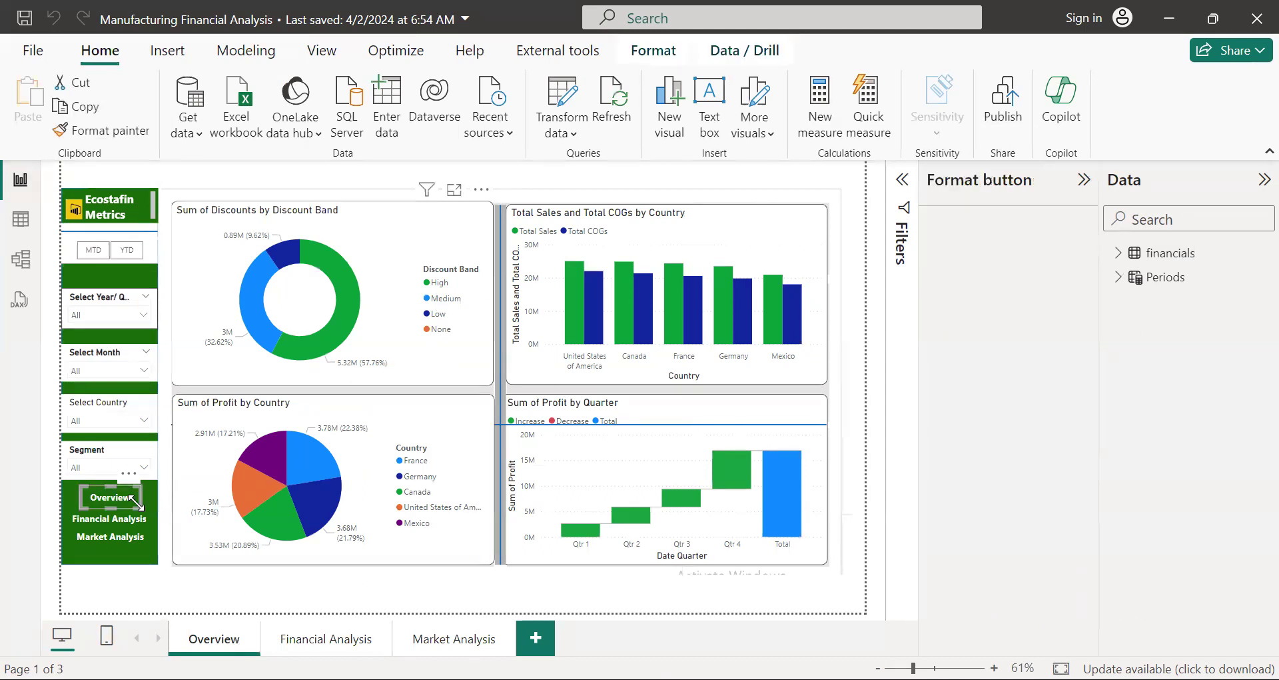
left_click(121, 526)
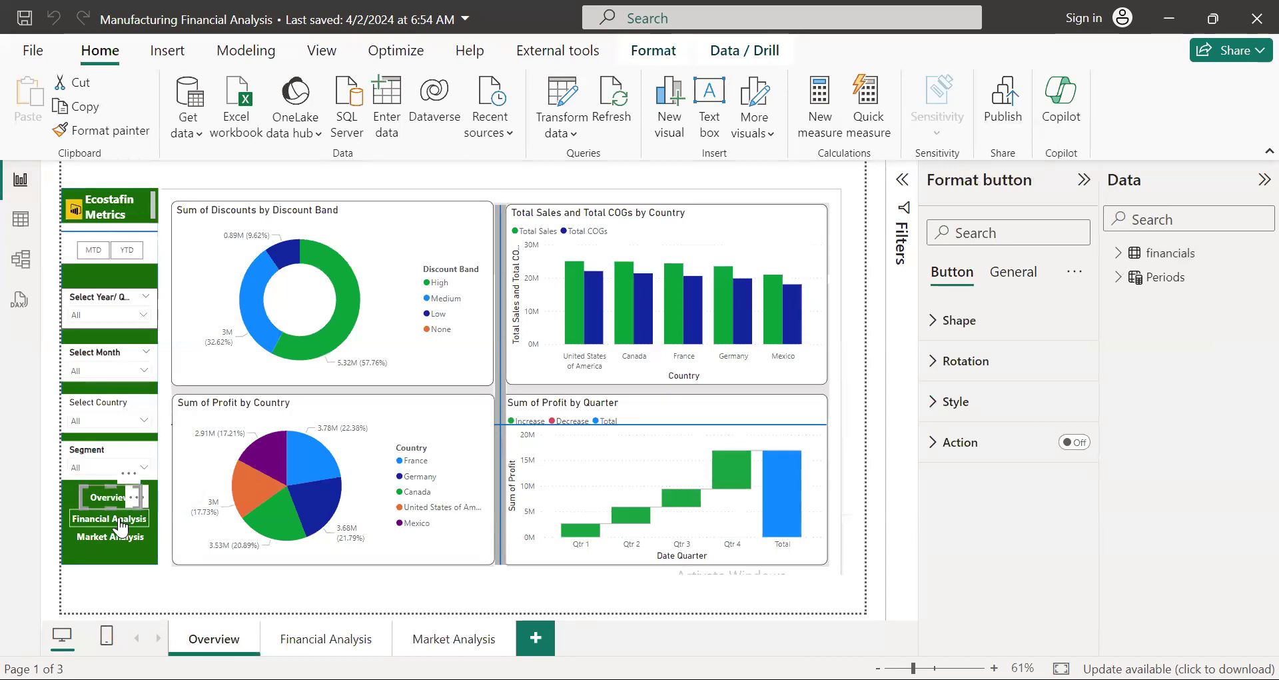
left_click(121, 526, "ctrl")
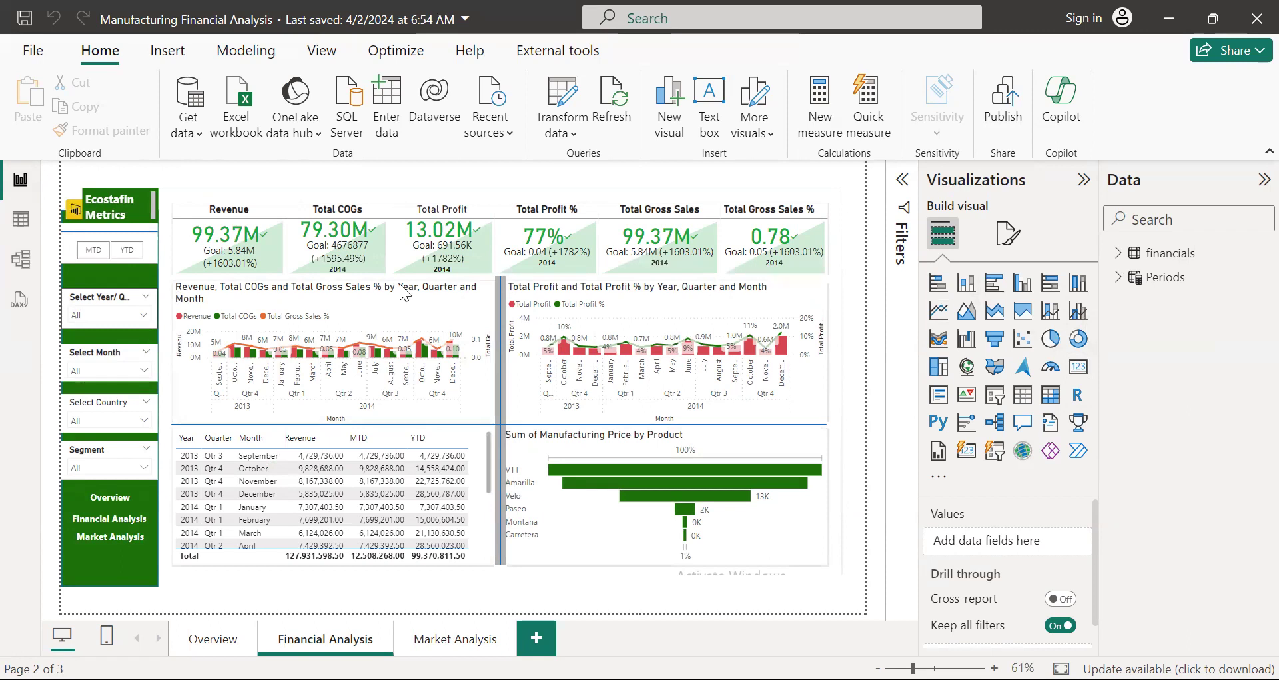
left_click(115, 537, "ctrl")
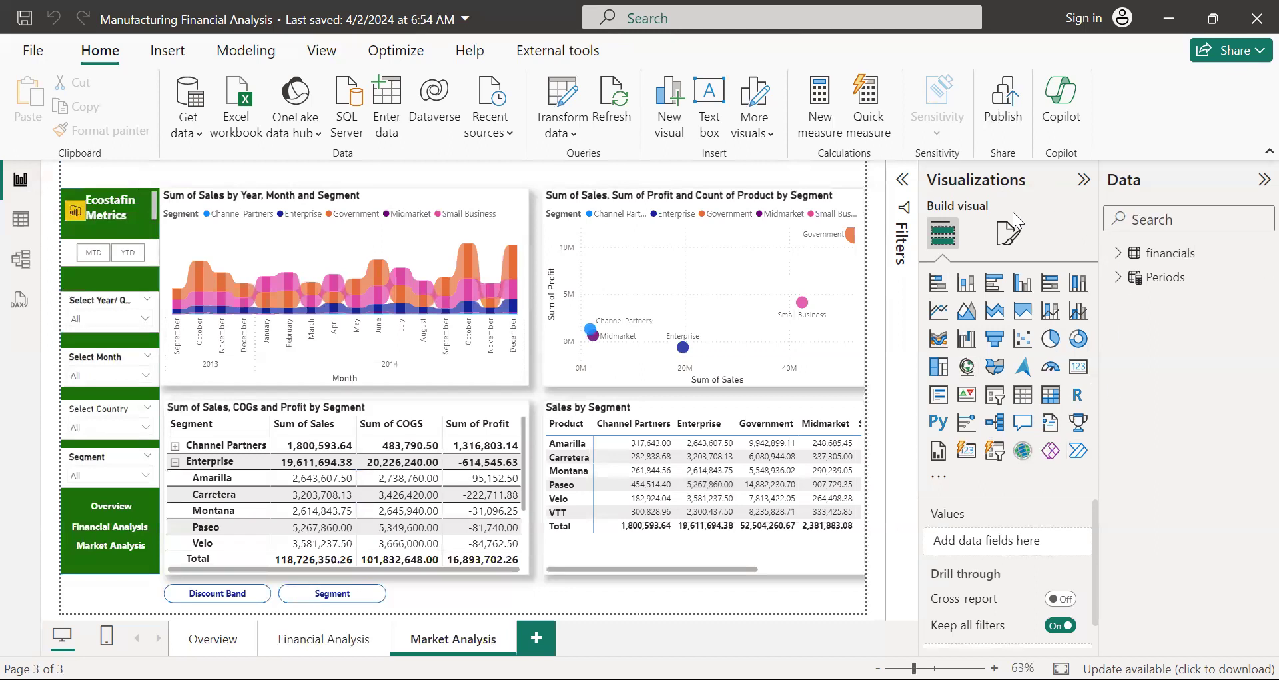
Step: Collapse the Visualizations pane and check the filters on this page and on all pages
left_click(1084, 181)
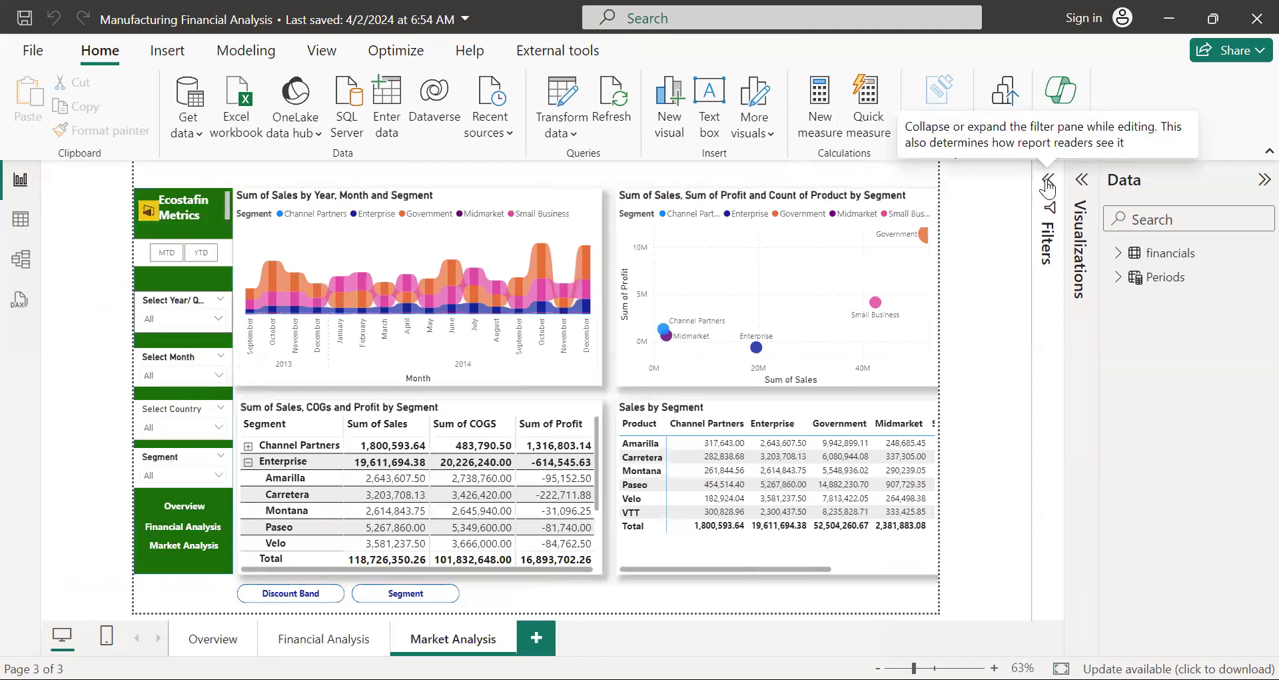
left_click(1048, 188)
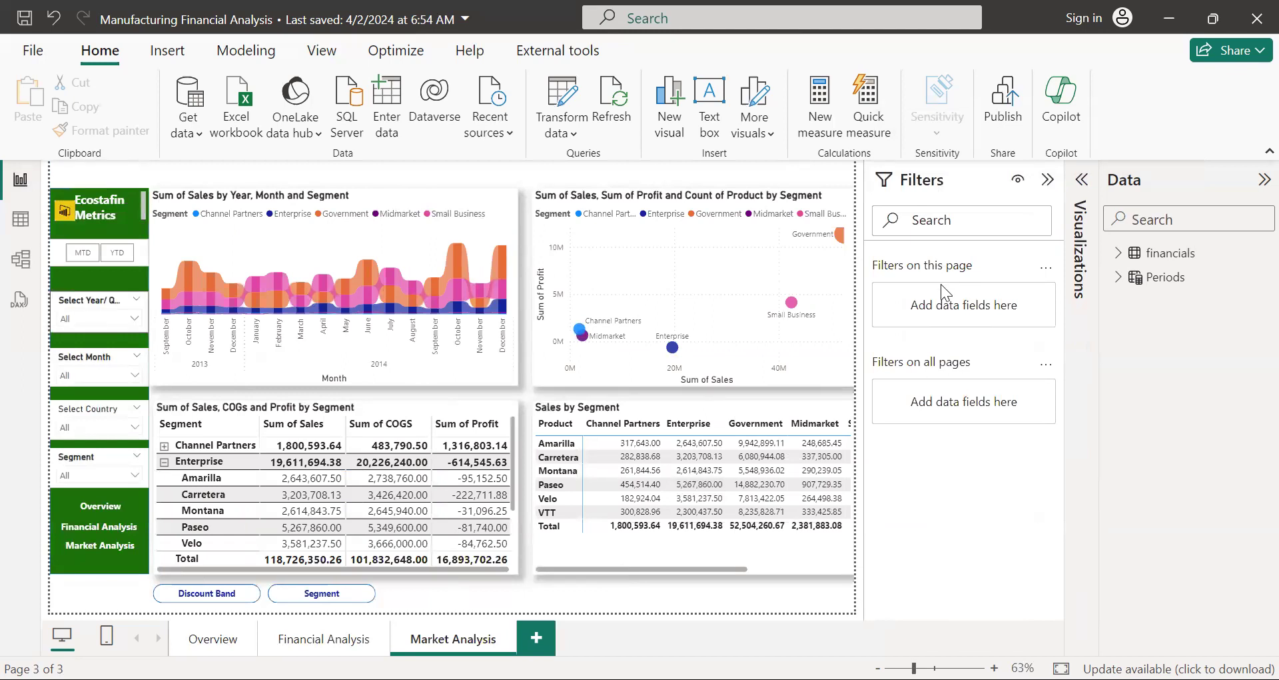
left_click(1048, 180)
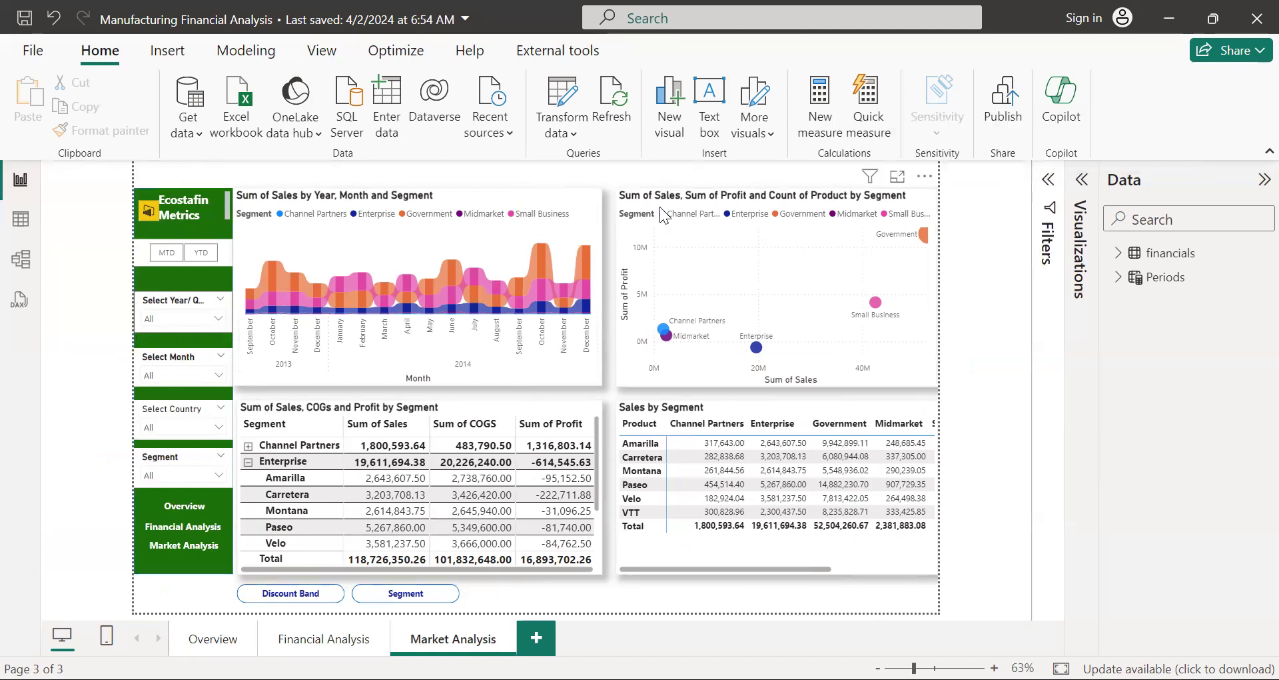
Step: Open the mobile layout of the Overview page and place the Ecostafin Metrics text box on the phone canvas
left_click(182, 509, "ctrl")
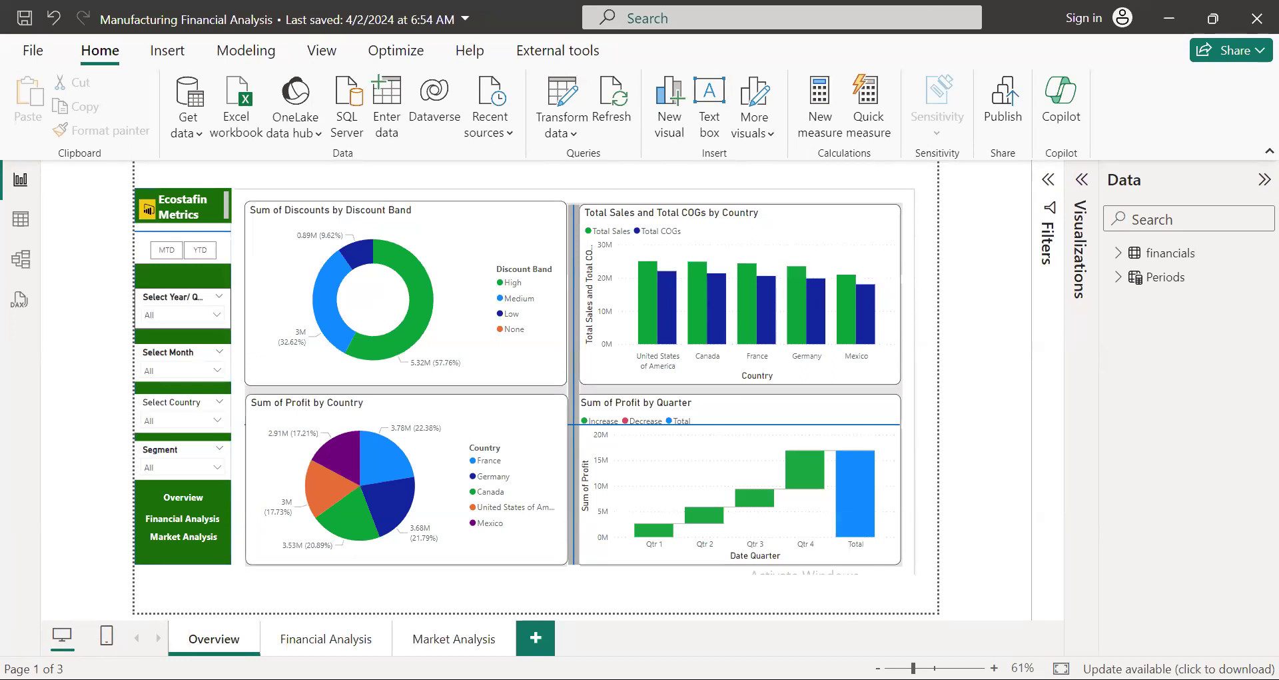
left_click(106, 640)
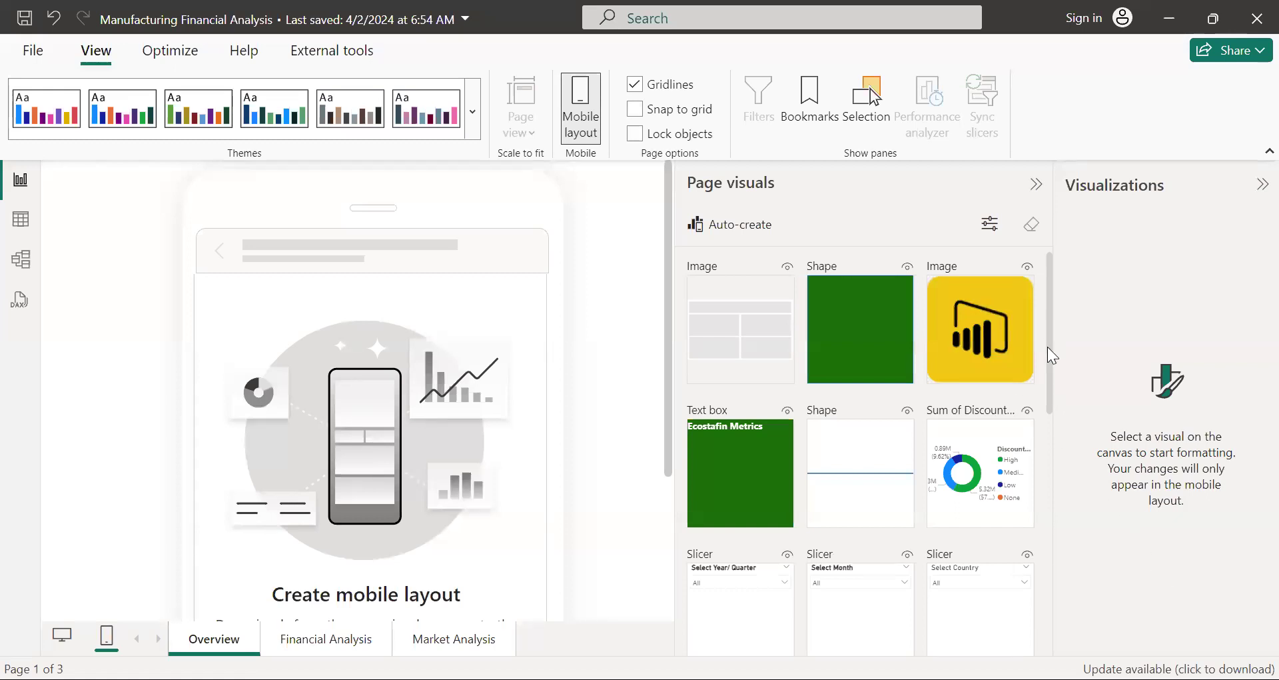
left_click_drag(1050, 346, 1044, 403)
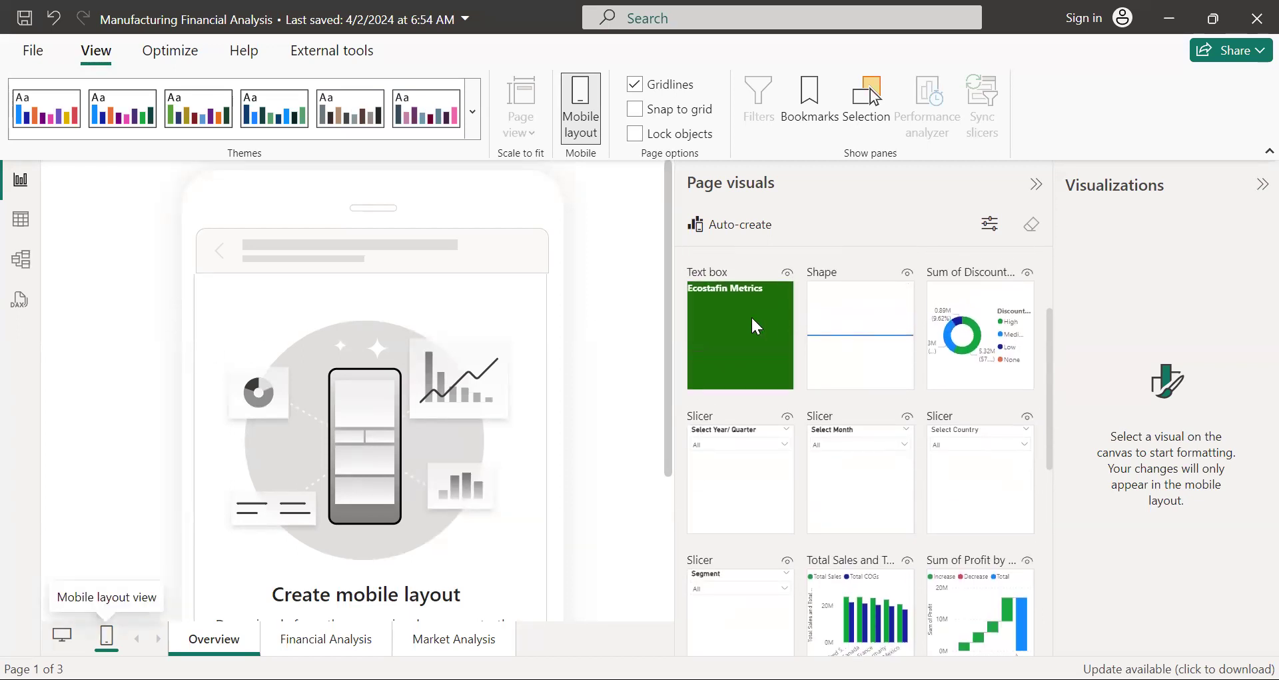
left_click_drag(321, 299, 219, 323)
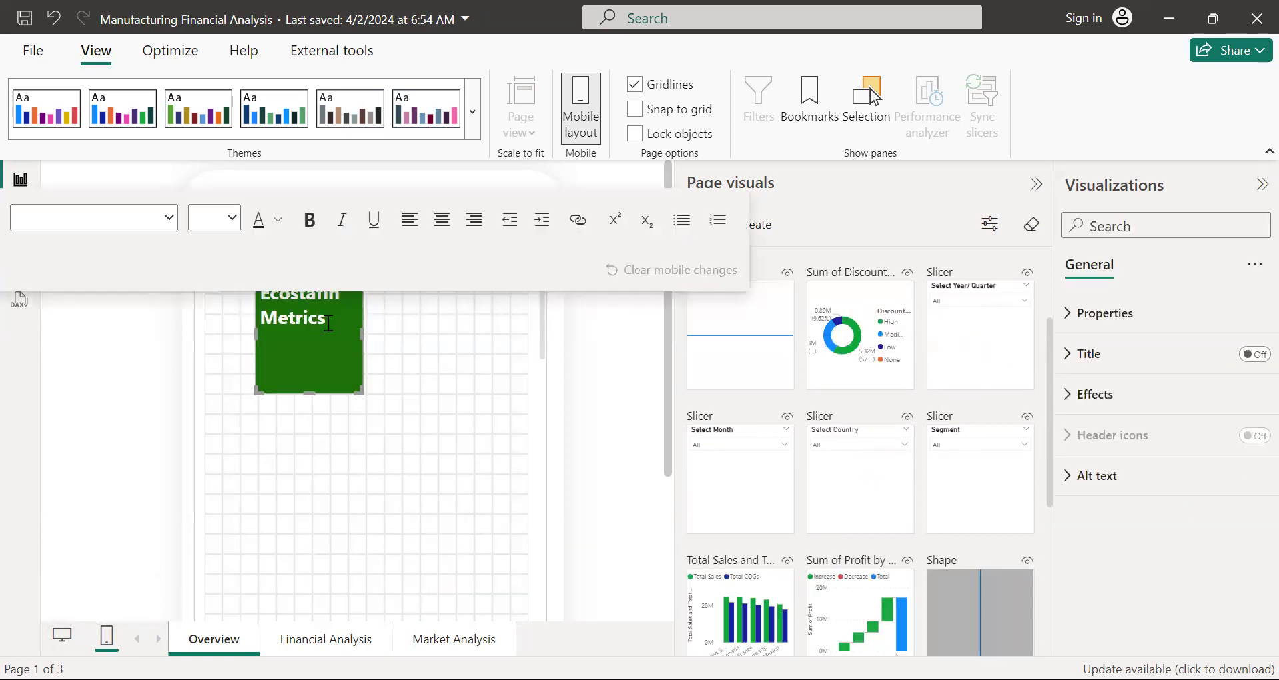
Step: Shorten and slightly widen the Ecostafin Metrics text box to fit its two lines, and move it into the phone canvas's upper-left corner
left_click_drag(350, 336, 197, 322)
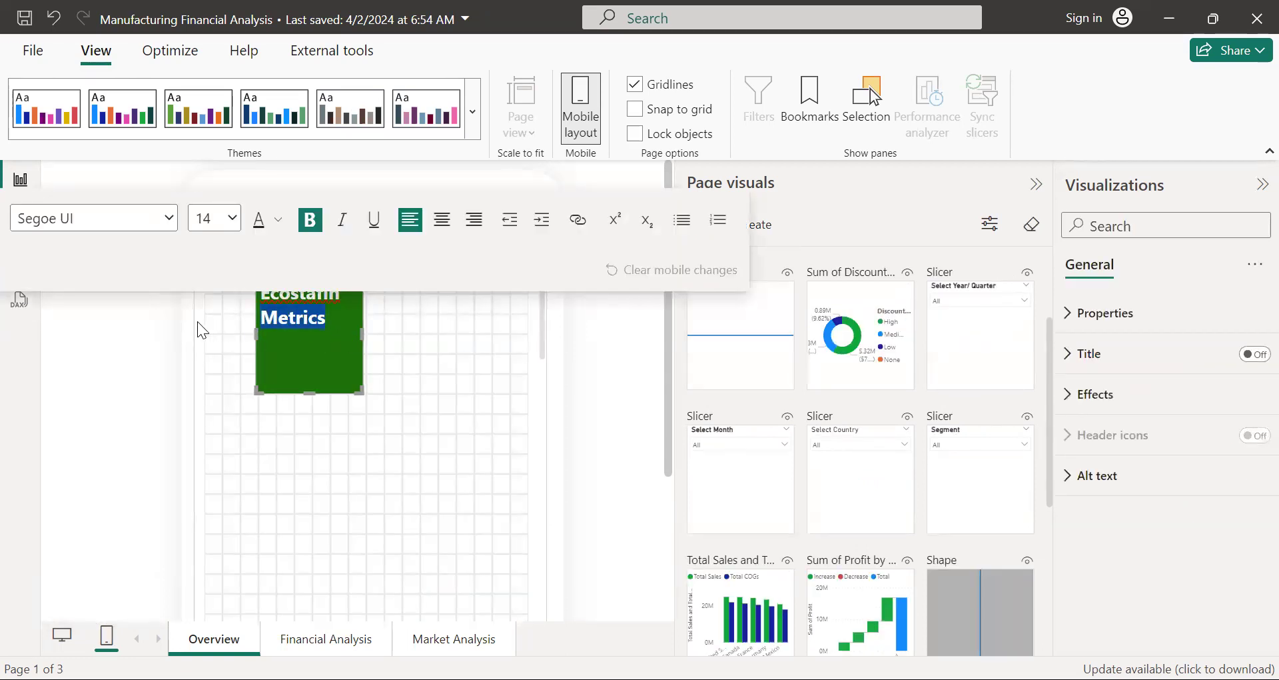
left_click(461, 389)
left_click(313, 362)
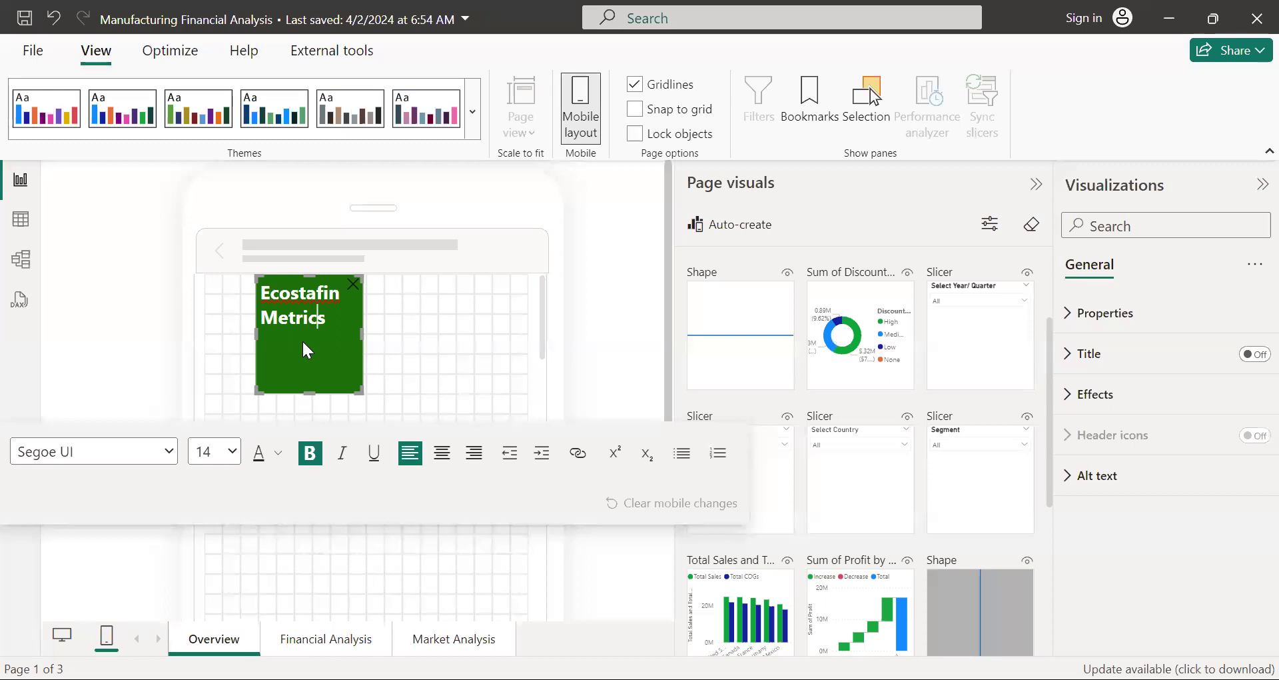
left_click_drag(303, 340, 302, 330)
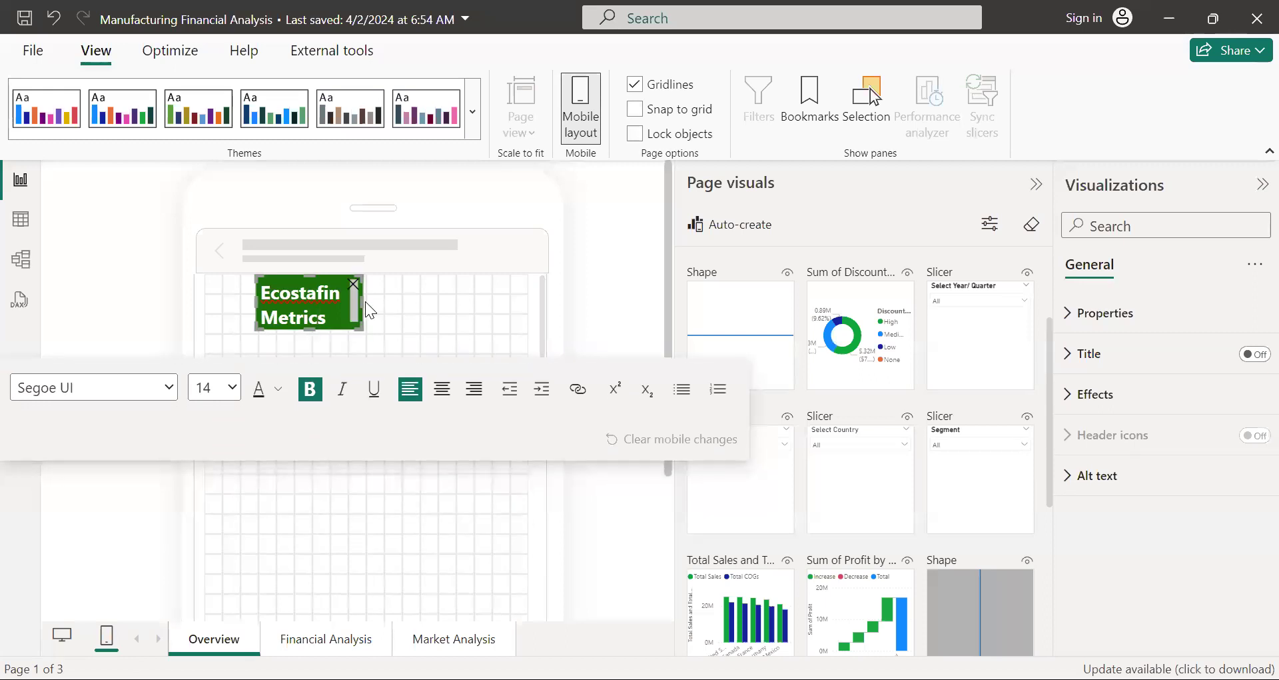
left_click_drag(364, 301, 340, 305)
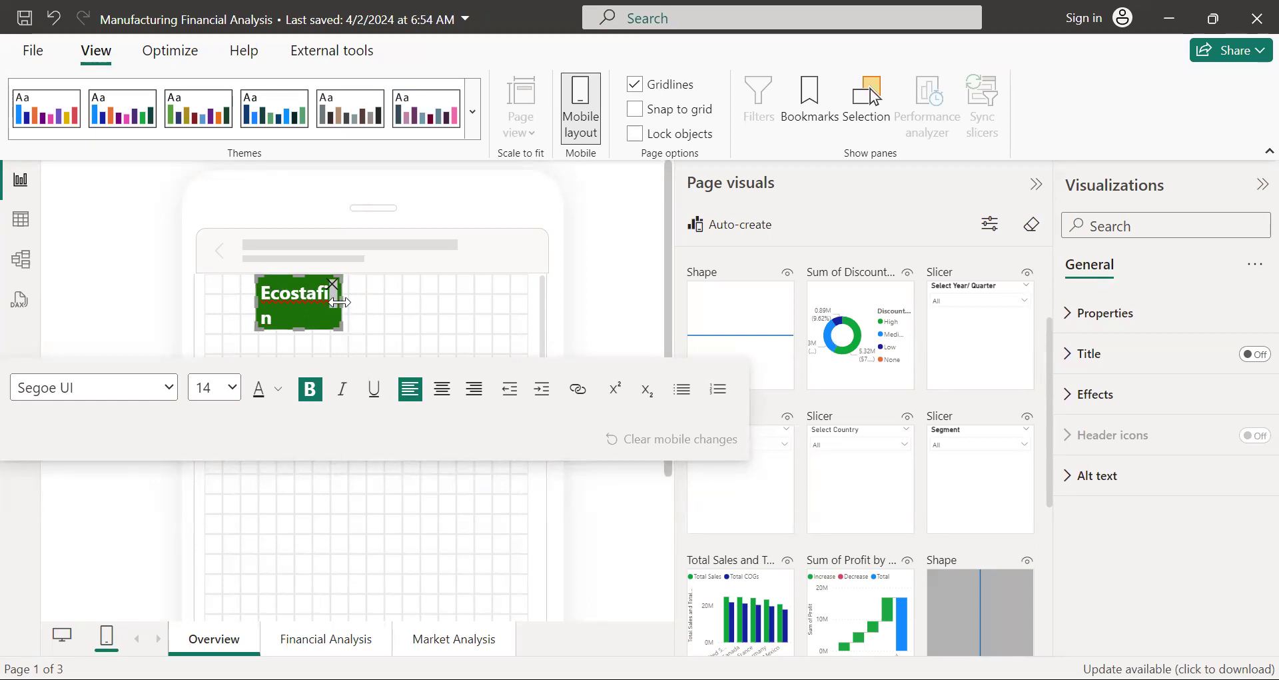
left_click_drag(343, 302, 373, 301)
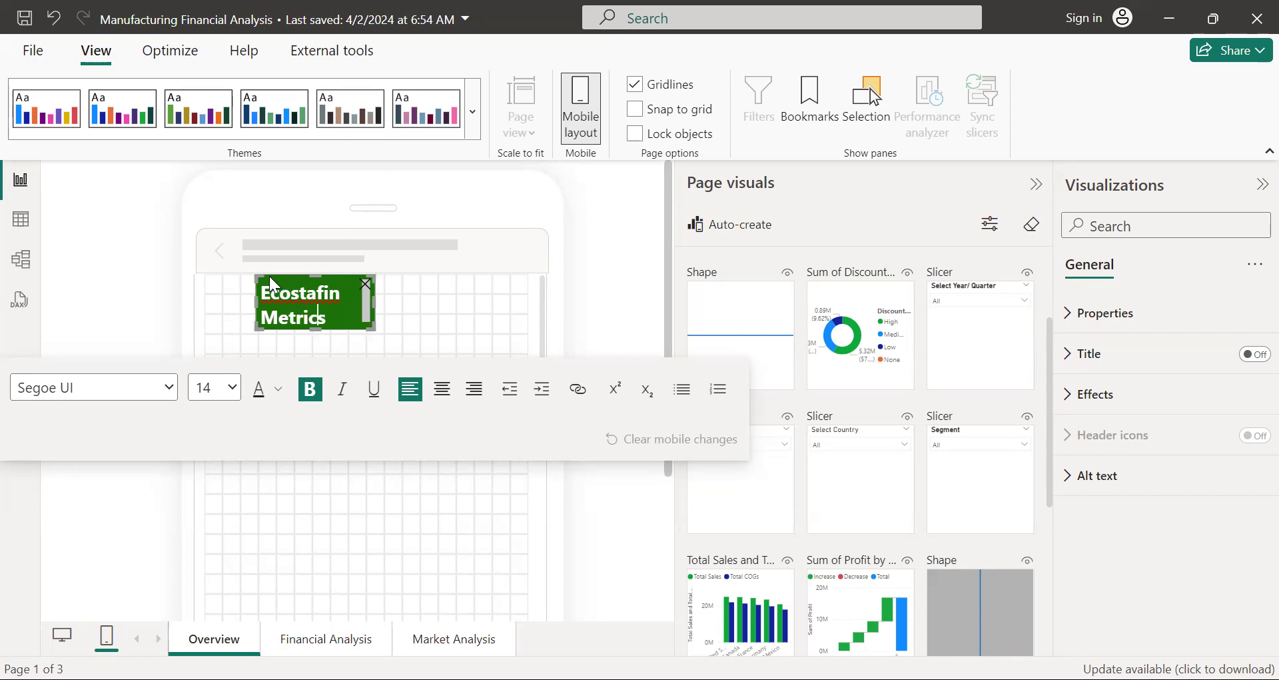
left_click_drag(265, 276, 214, 276)
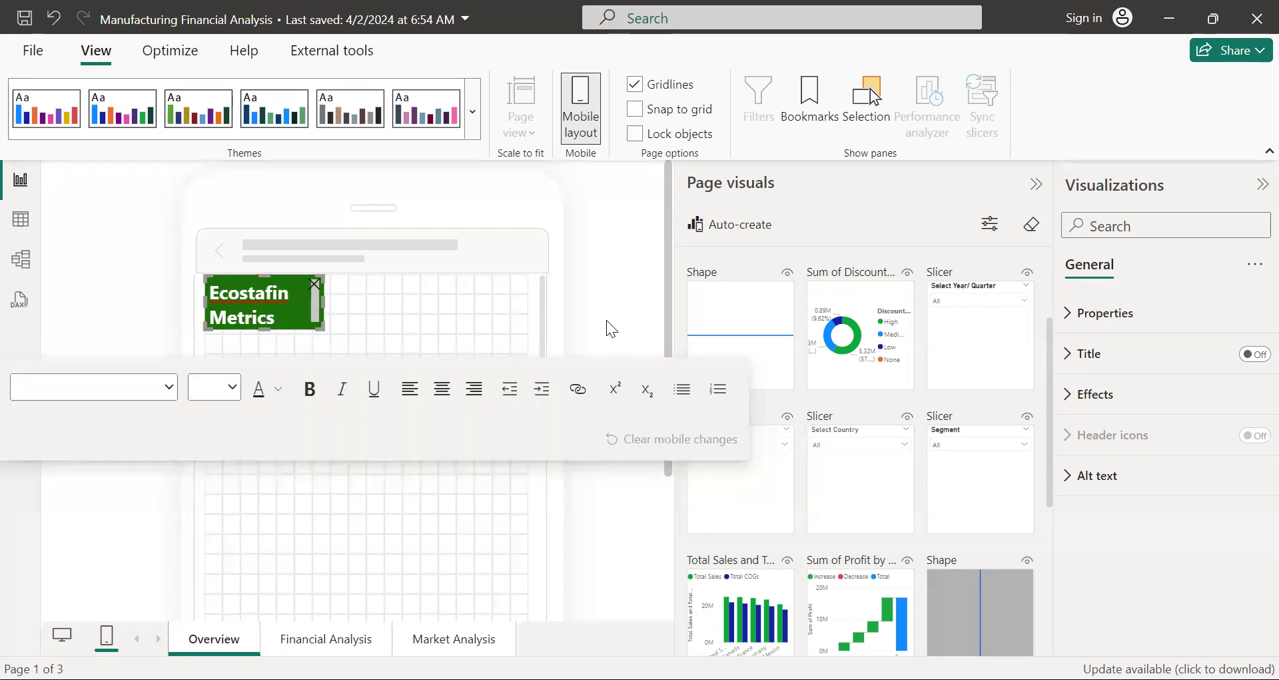
Step: Place the Sum of Discounts by Discount Band donut chart directly below the Ecostafin Metrics text box and leave it selected
left_click_drag(867, 312, 266, 368)
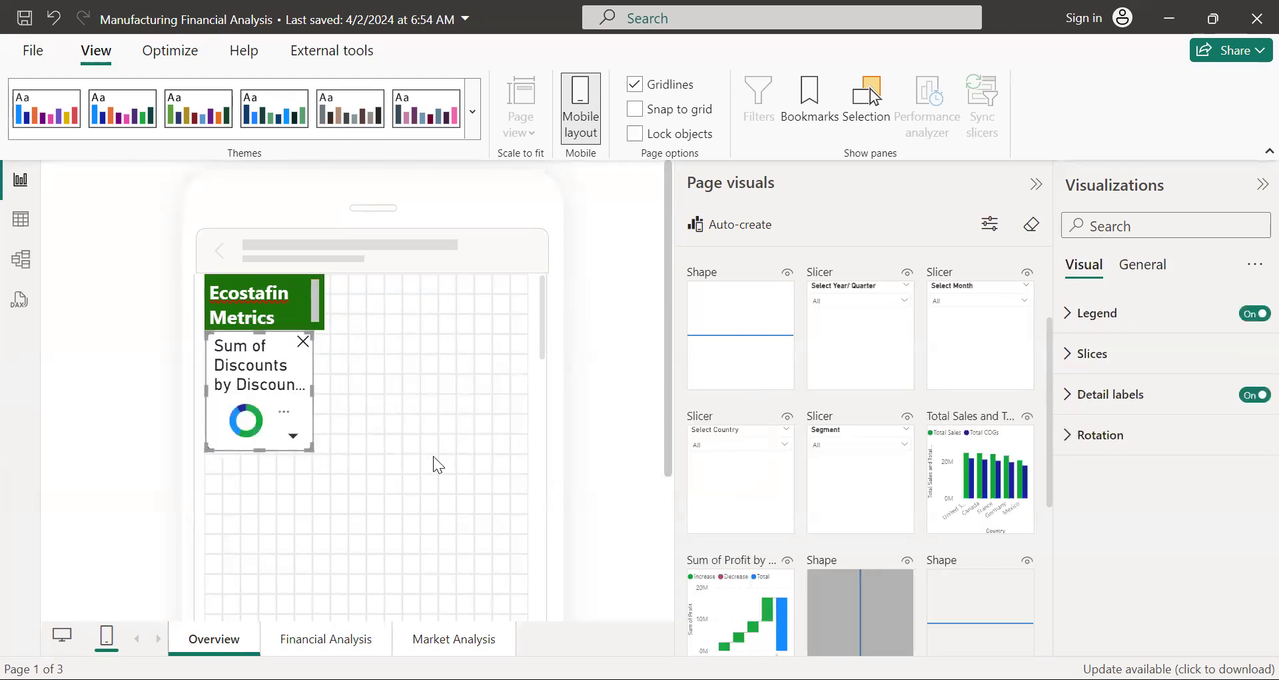
left_click(433, 456)
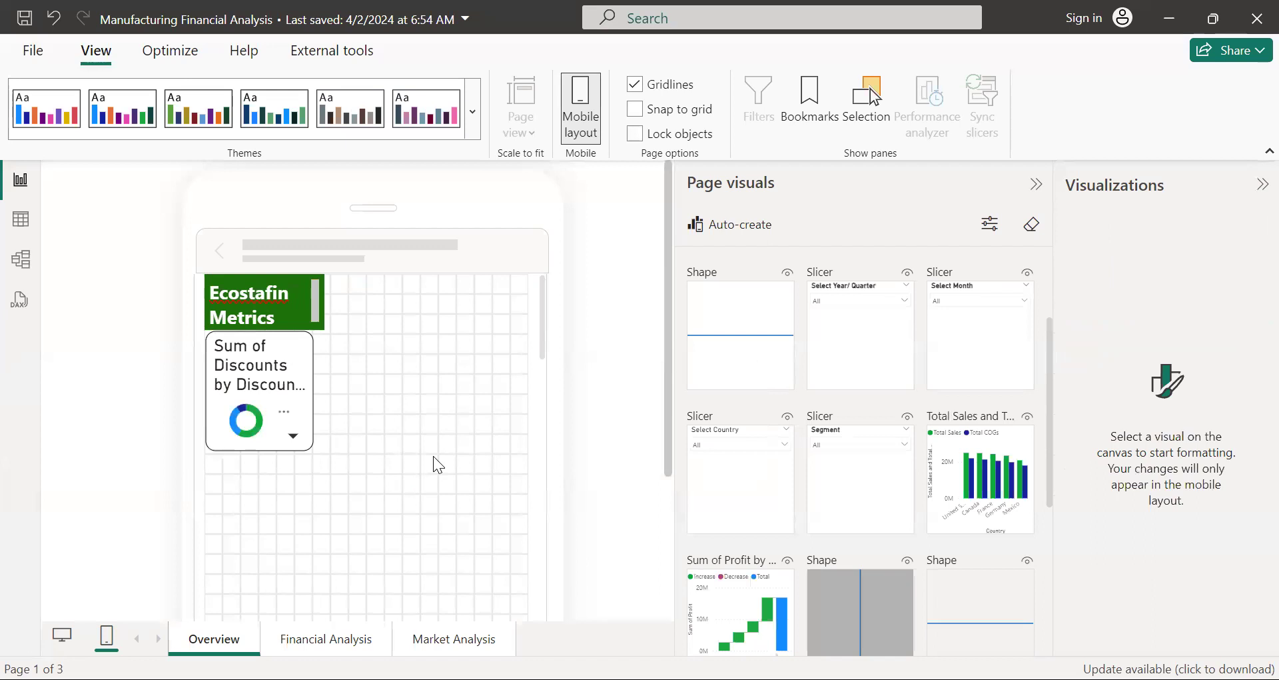
left_click(299, 361)
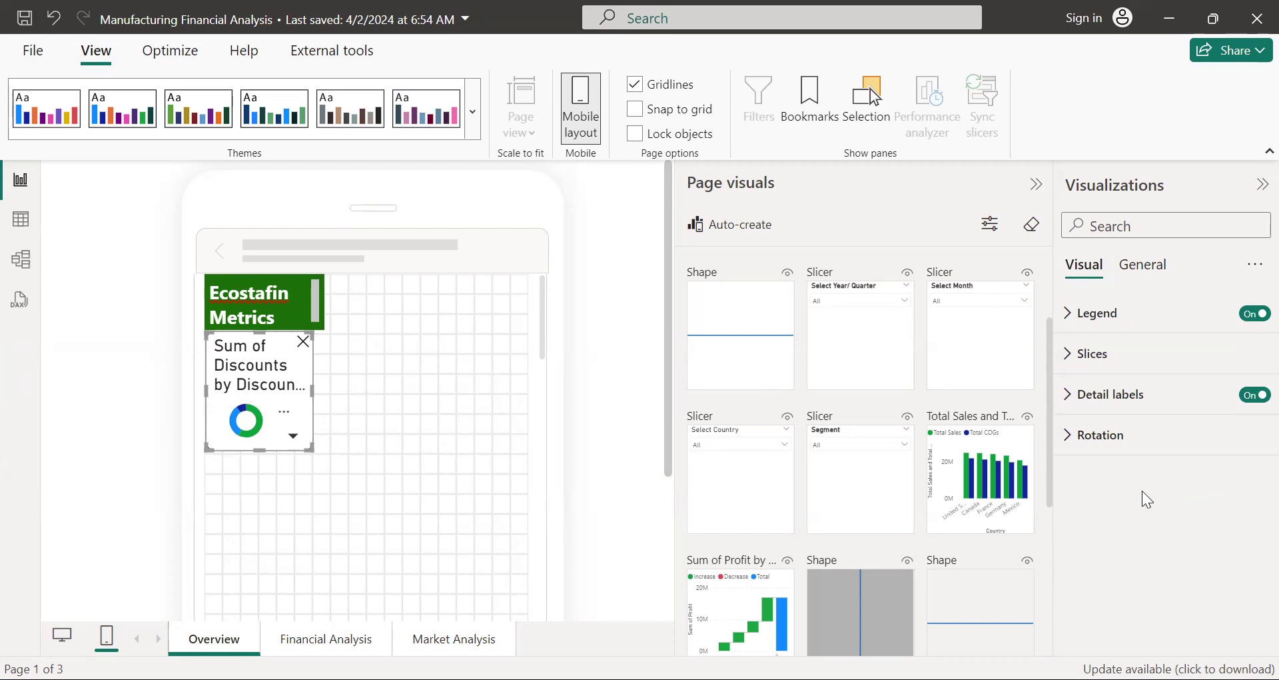
Step: Return to the desktop layout and view the Financial Analysis and Market Analysis pages
left_click(63, 636)
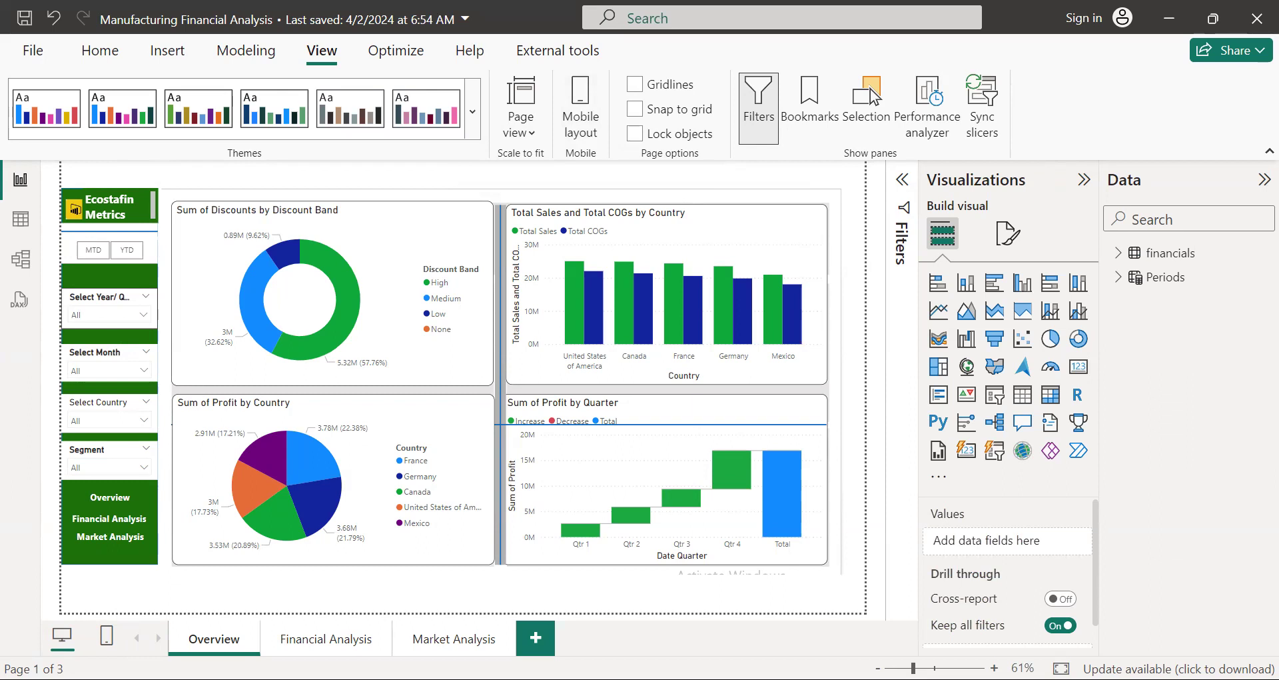
left_click(318, 640)
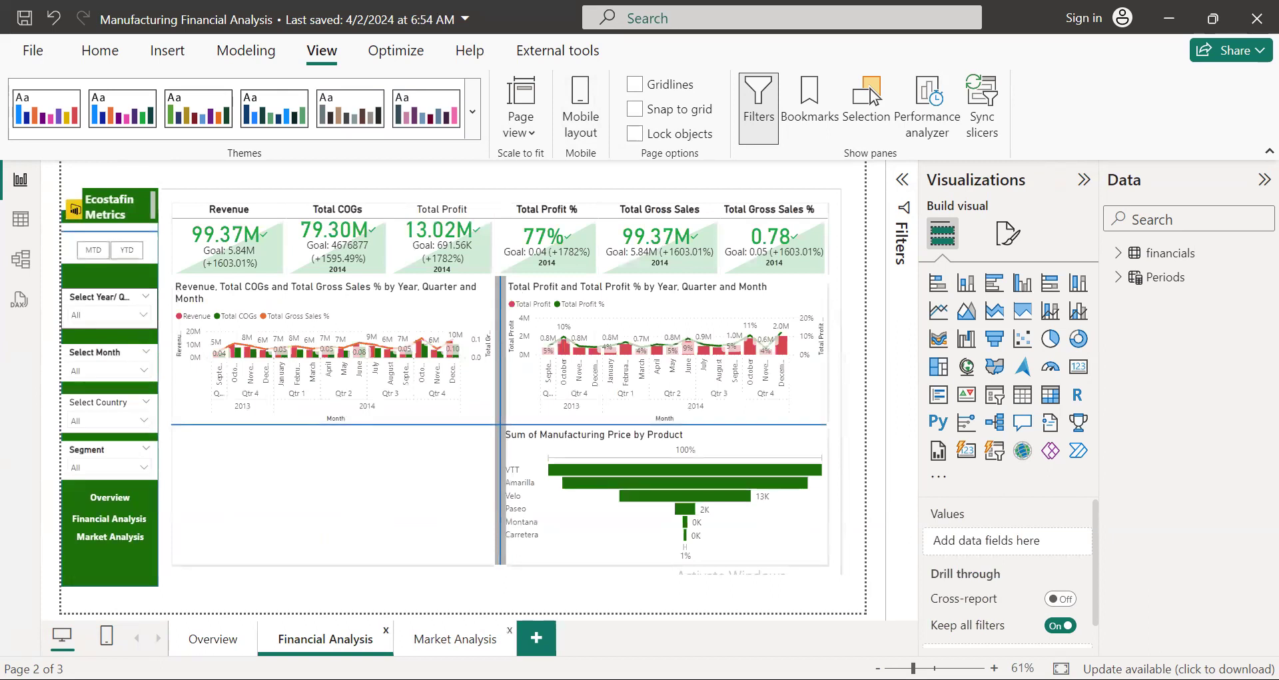
left_click(455, 638)
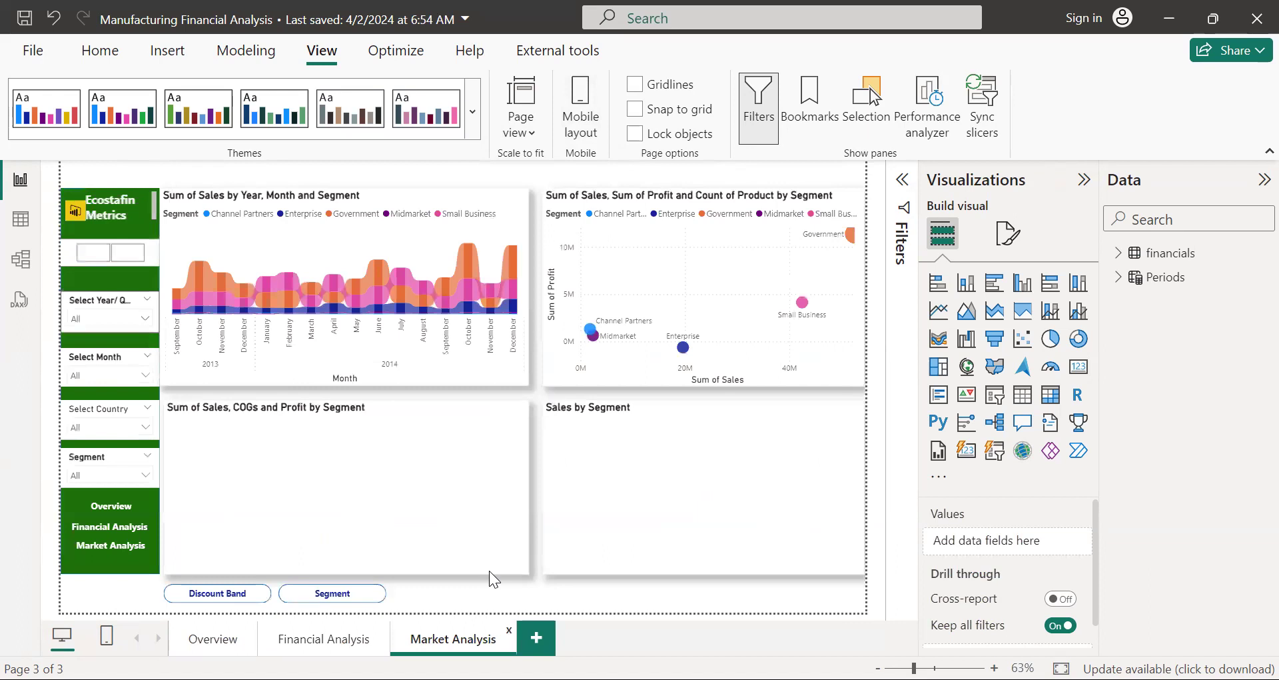
Step: Add a blank page to the report and delete it again
left_click(536, 641)
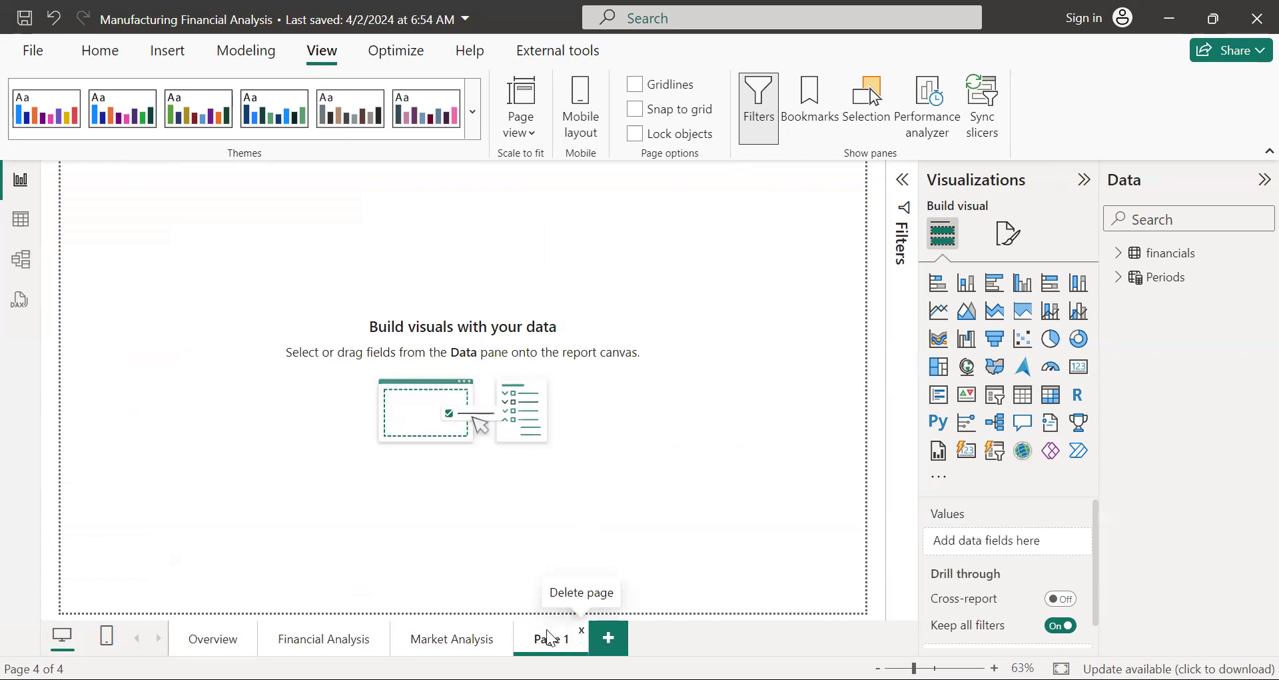
right_click(550, 641)
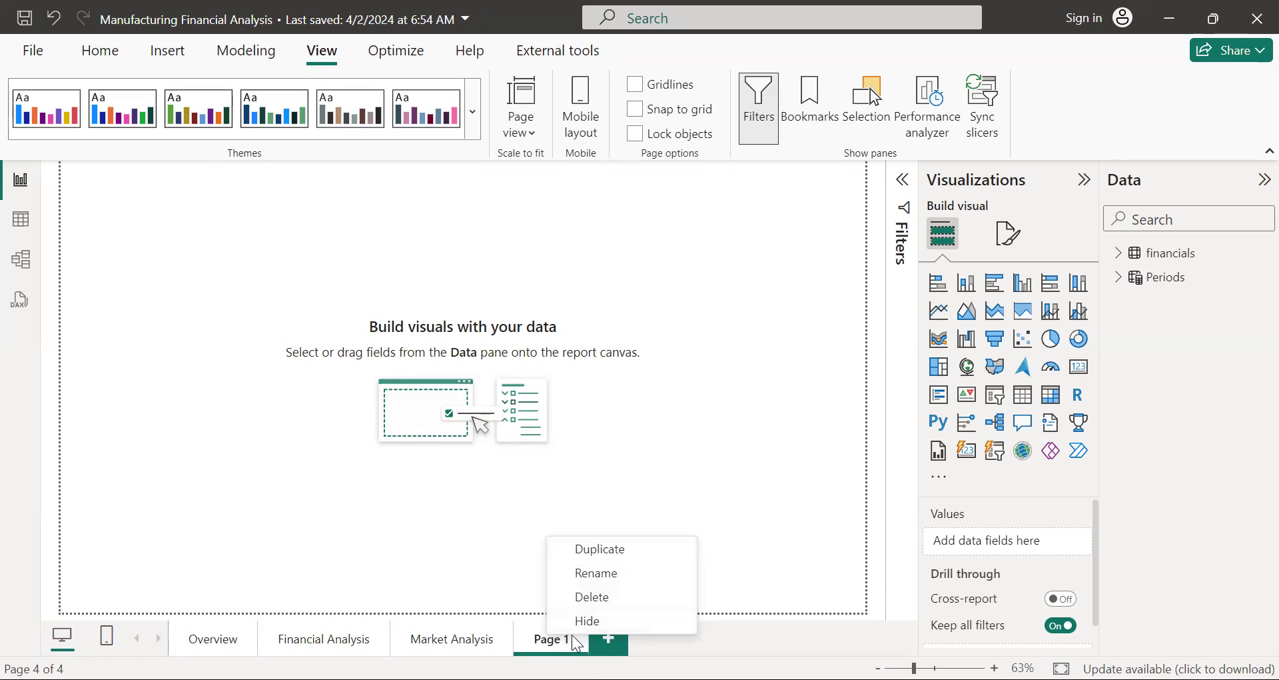
left_click(581, 598)
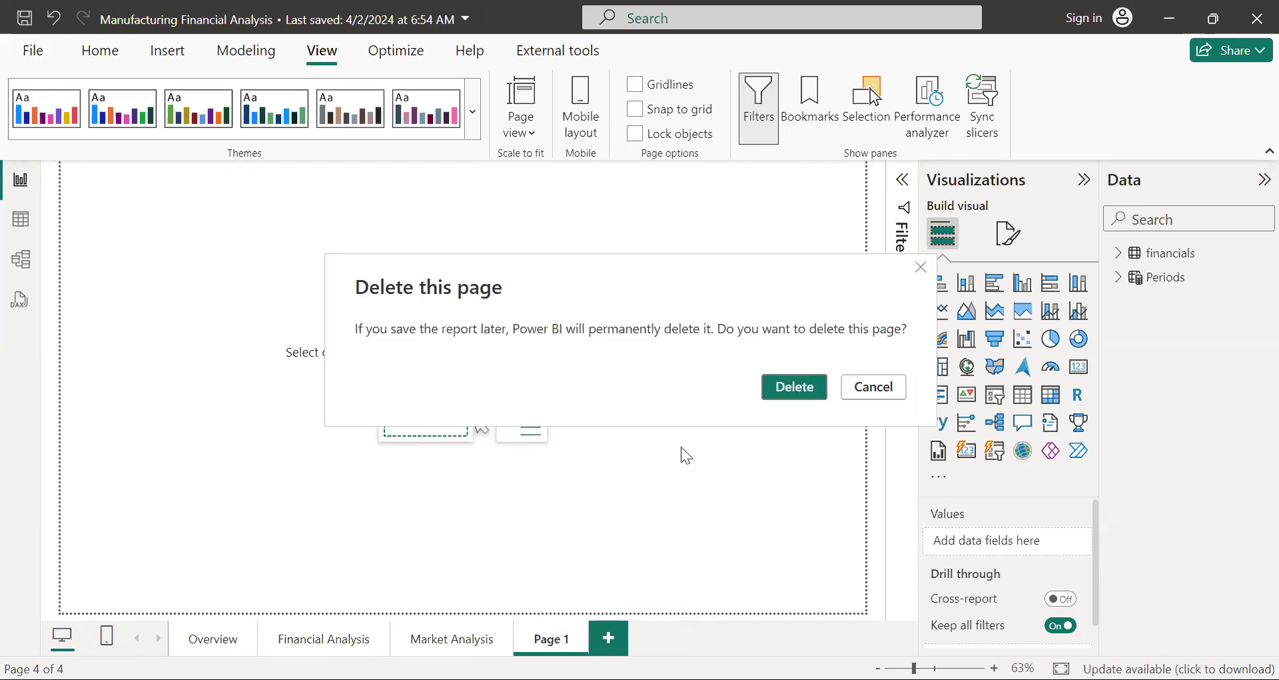
left_click(794, 386)
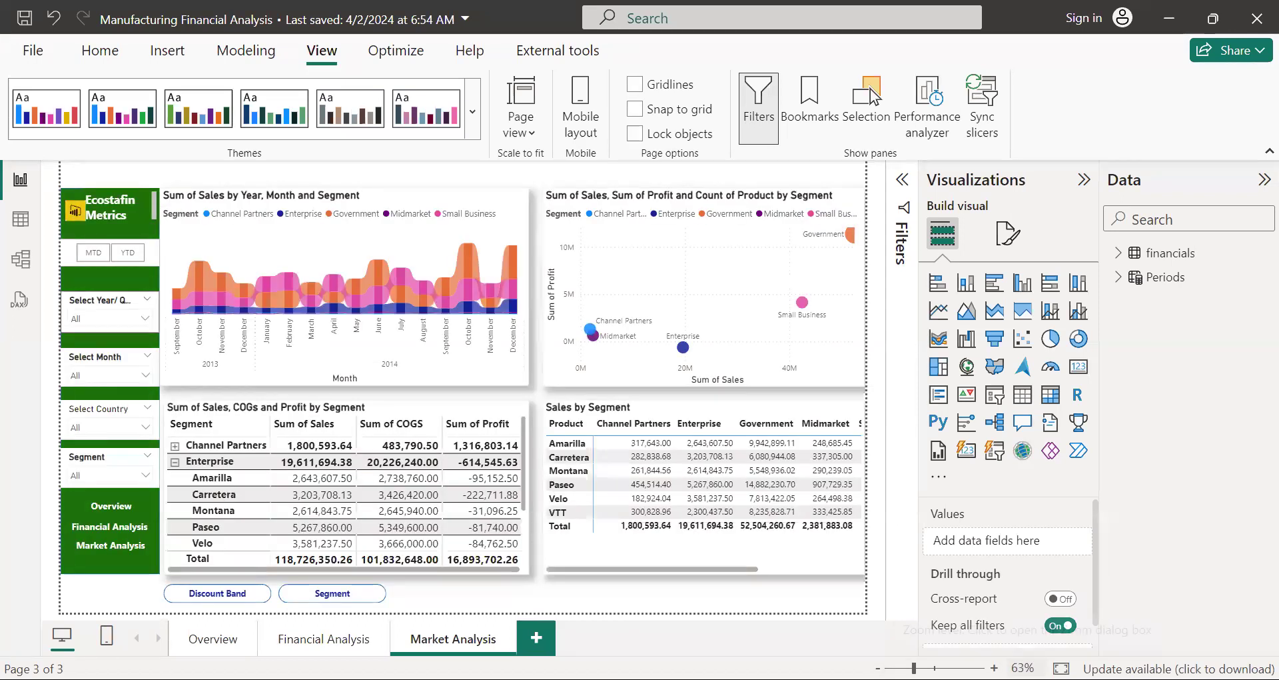
Step: Try the zoom controls on the Market Analysis page, settle on 65%, and go to the Overview page
left_click(994, 668)
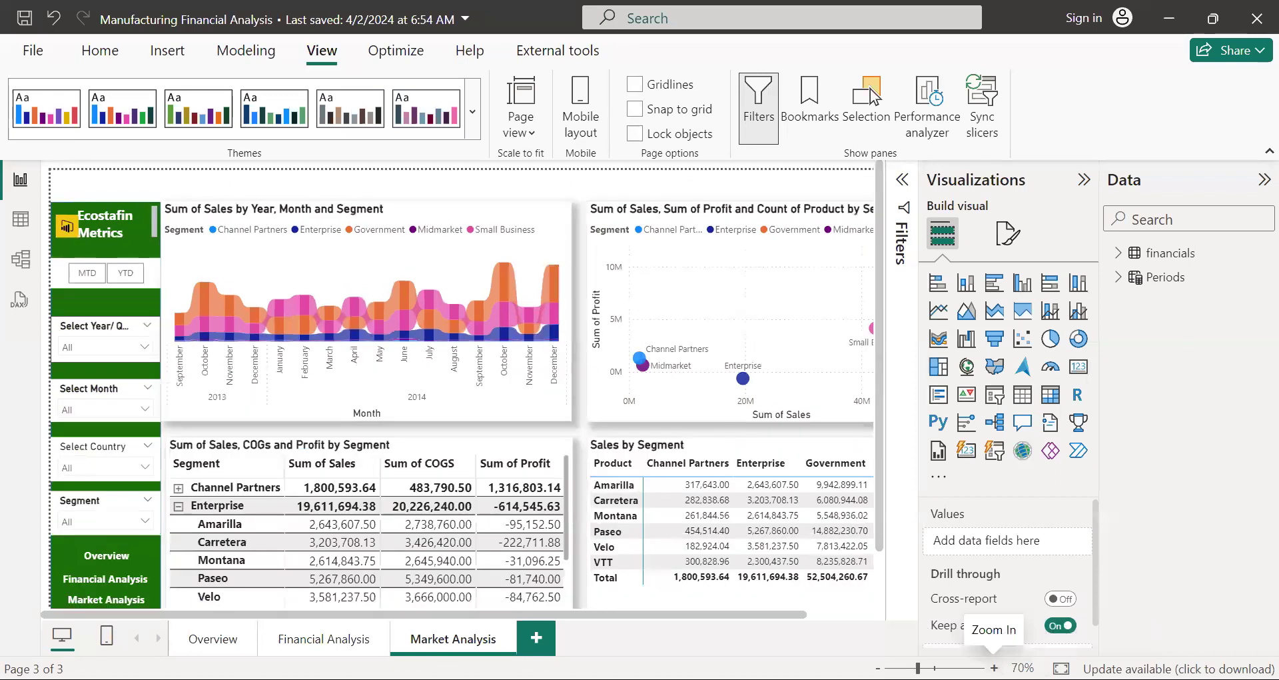
left_click(994, 667)
left_click(994, 668)
left_click(994, 667)
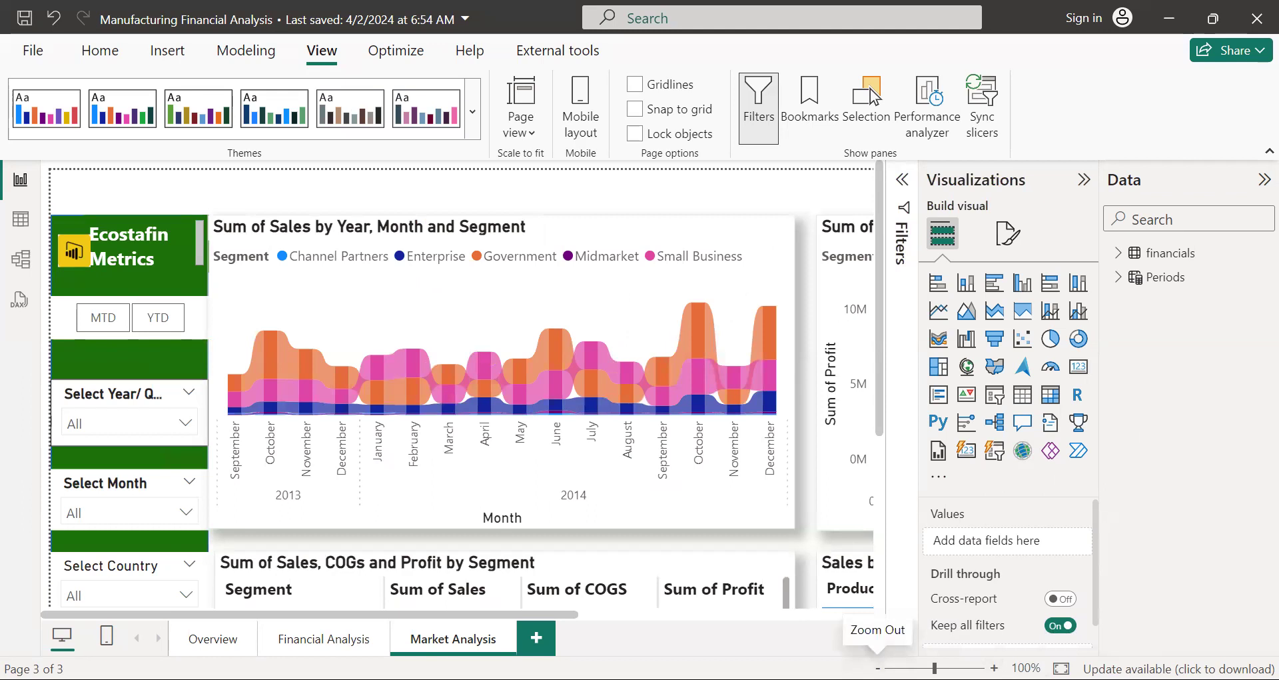
left_click(878, 668)
left_click(878, 667)
left_click(878, 668)
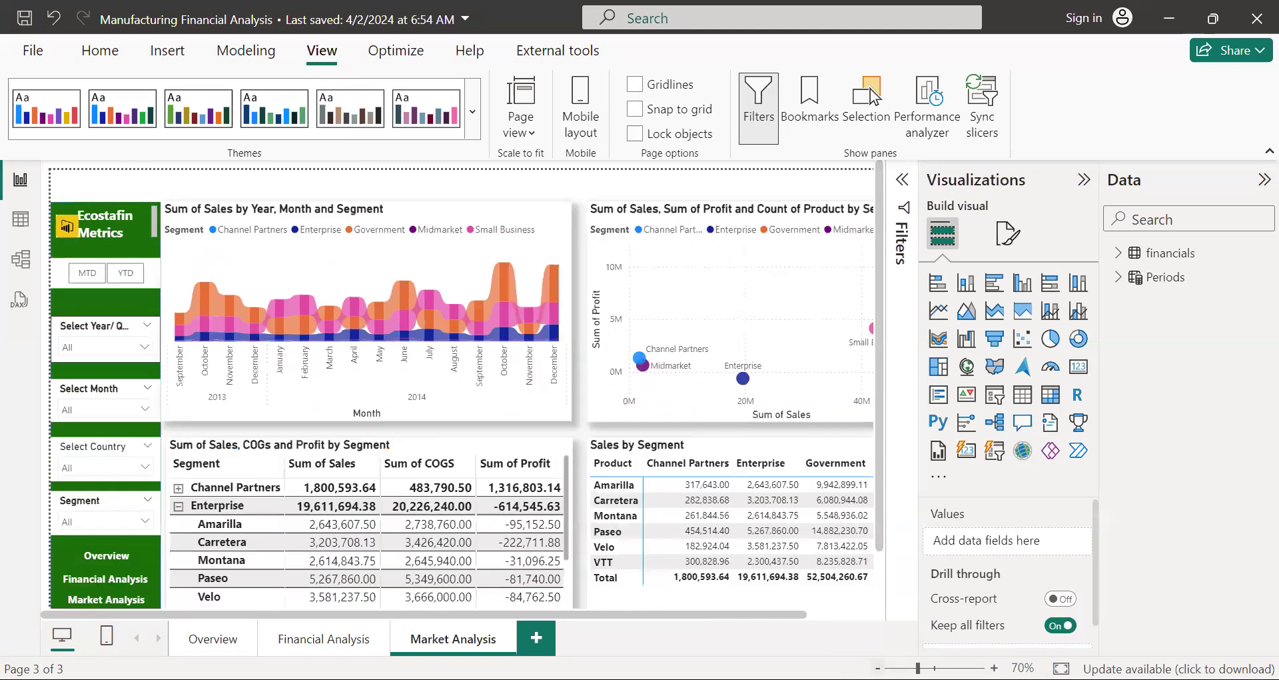
left_click(878, 667)
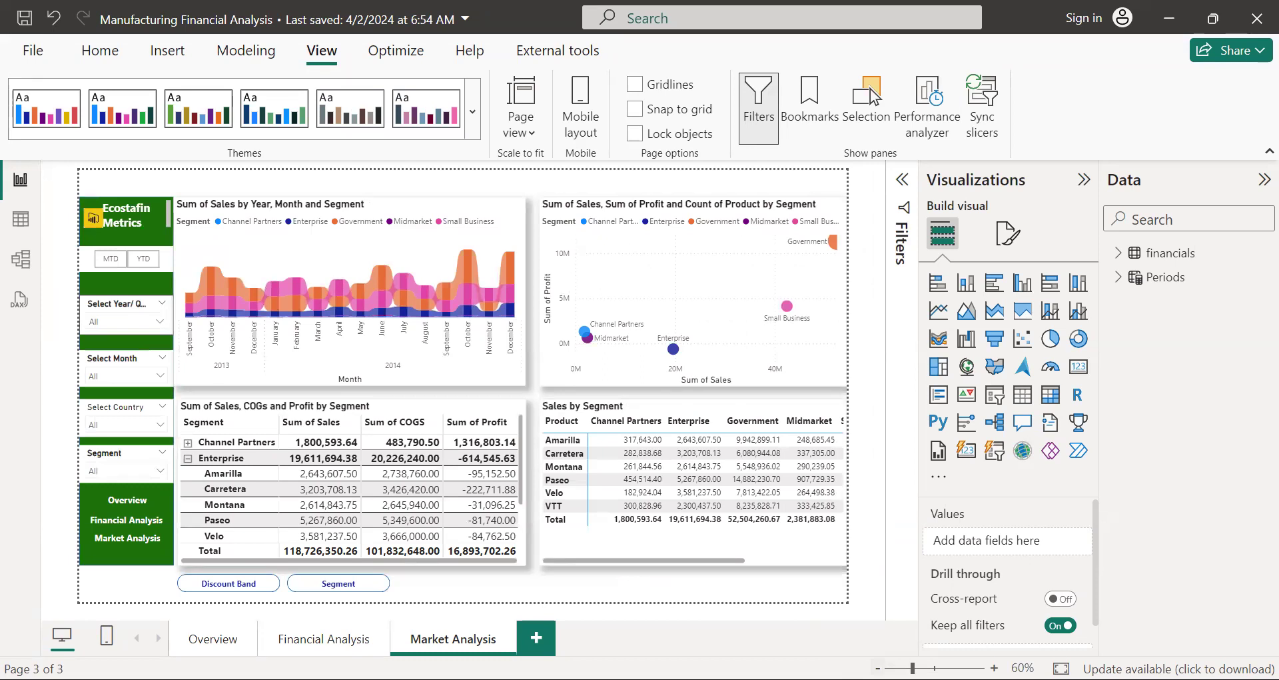
left_click(994, 668)
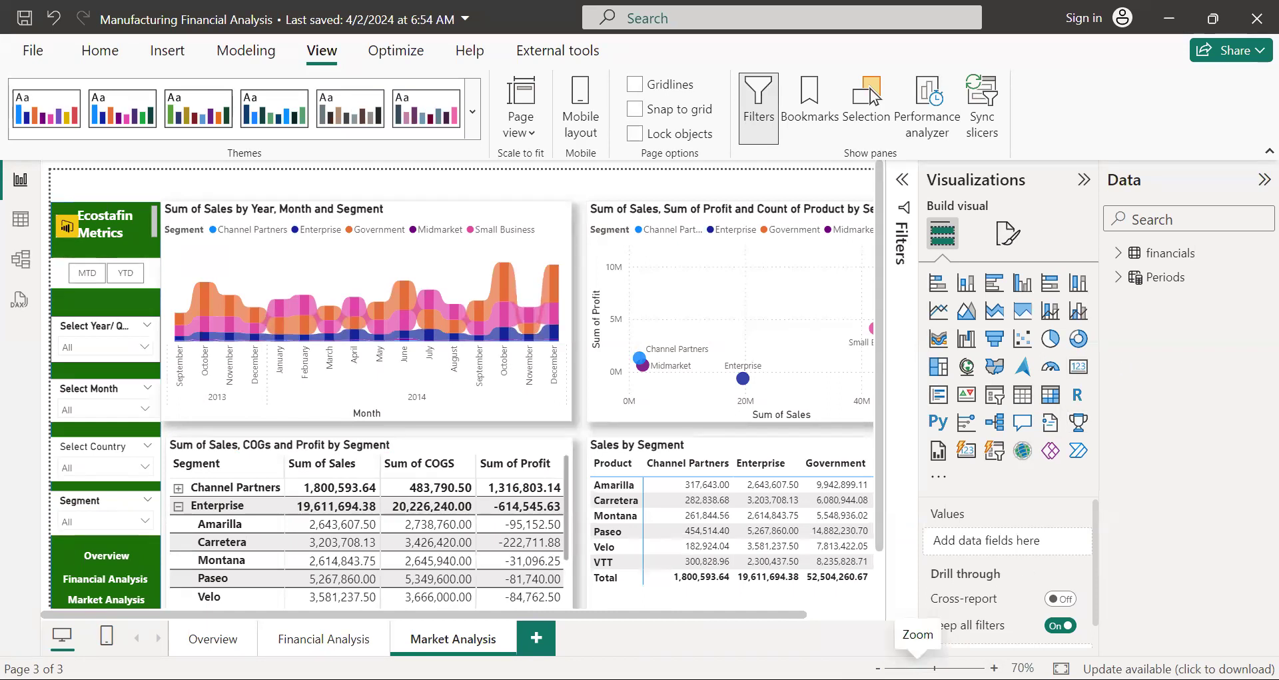
left_click_drag(917, 668, 915, 667)
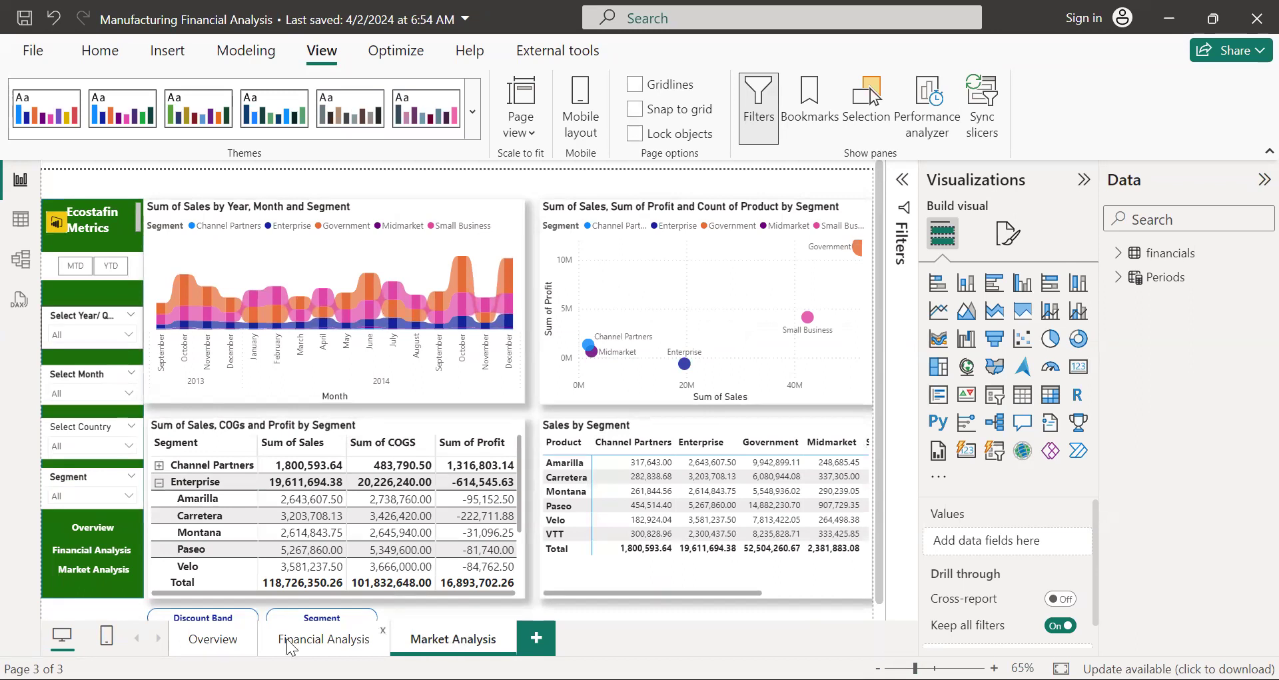
left_click(227, 641)
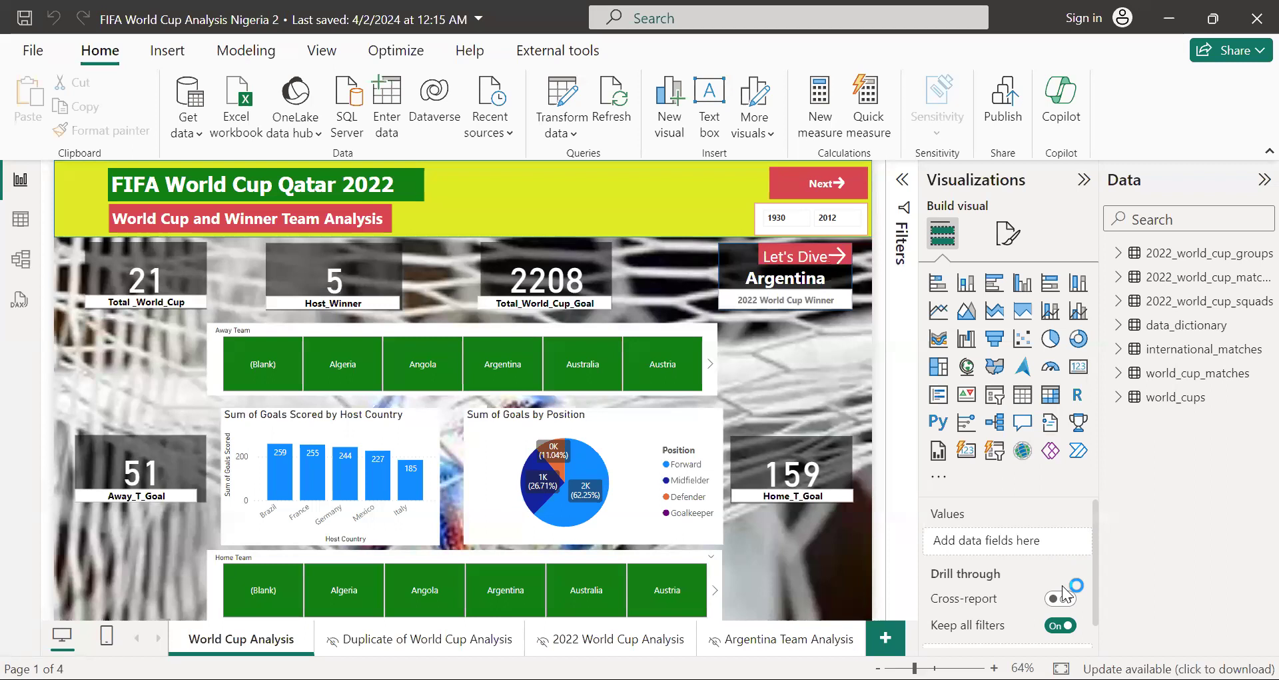
Step: Filter the World Cup Analysis page by away team Algeria and by Angola, and clear the Away Team selection
left_click(344, 375)
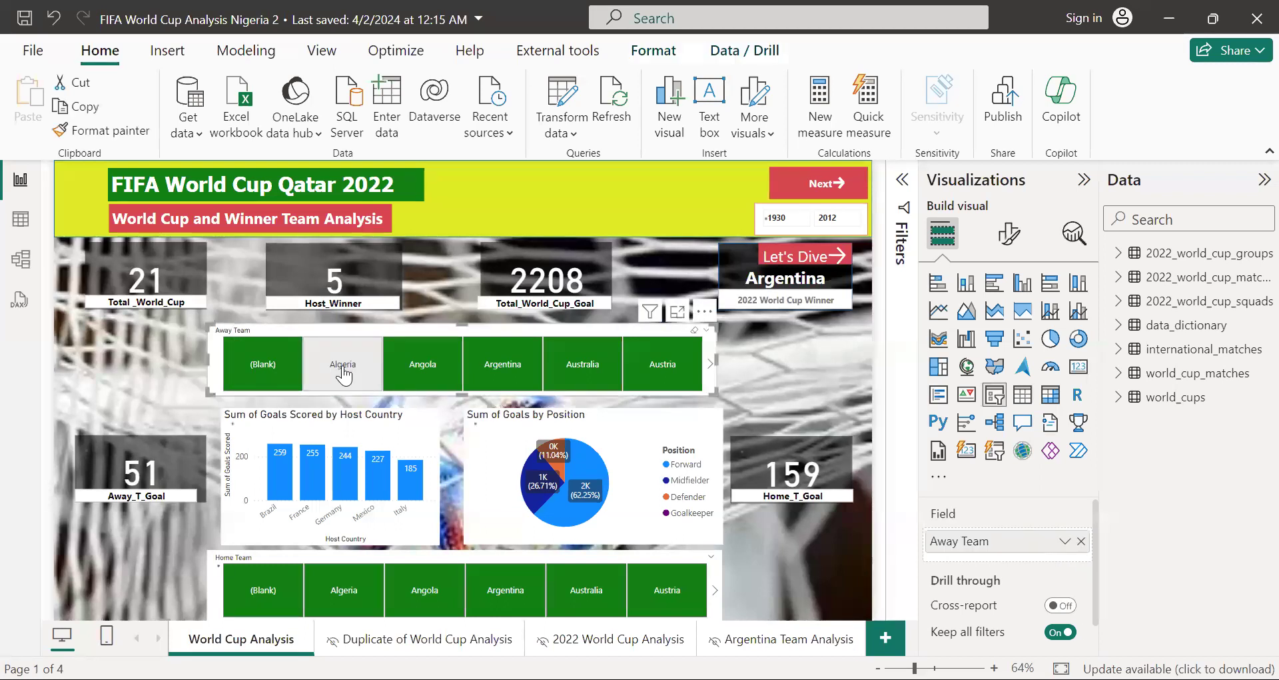
left_click(344, 375)
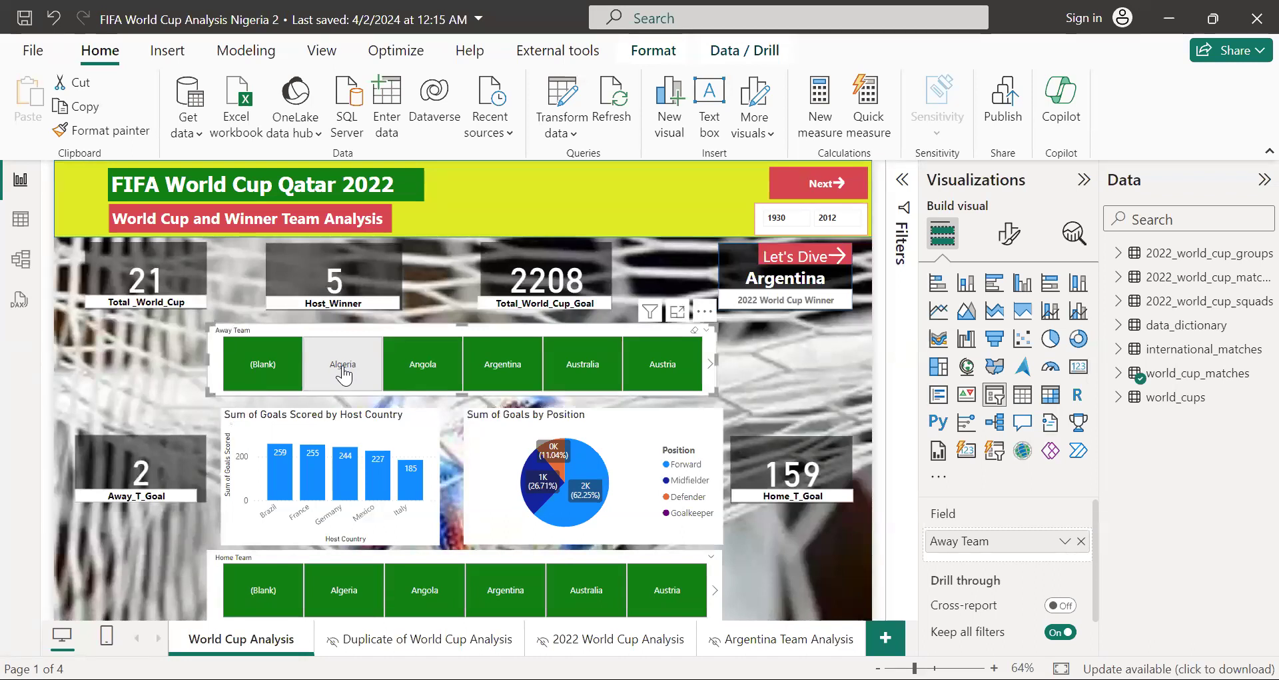
left_click(420, 377)
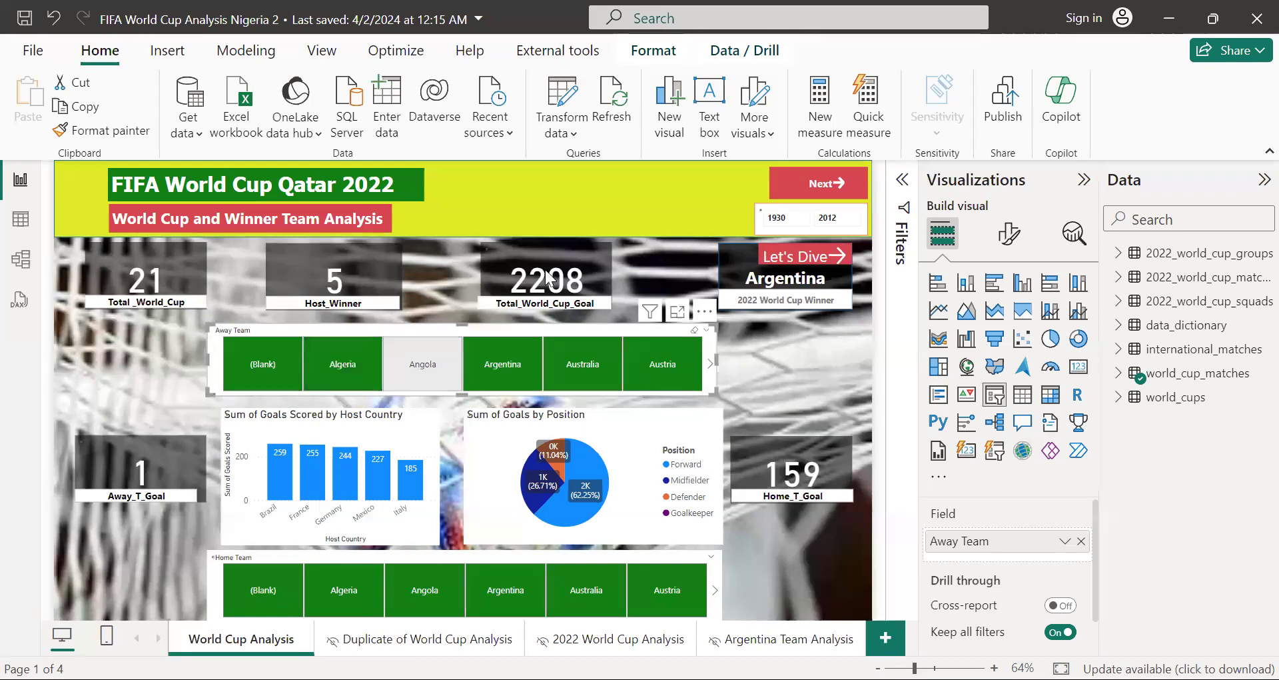
left_click(422, 365)
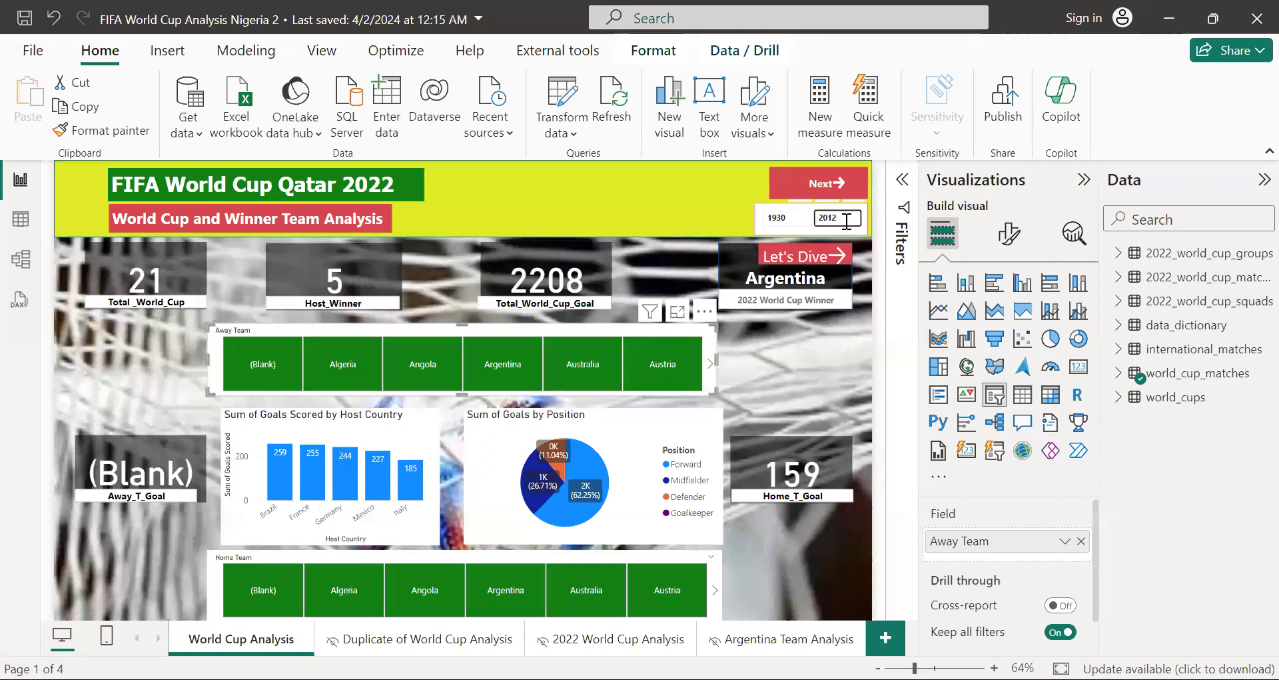
Step: Set the end year of the World Cup Analysis page's year range slicer to 2010
double_click(846, 222)
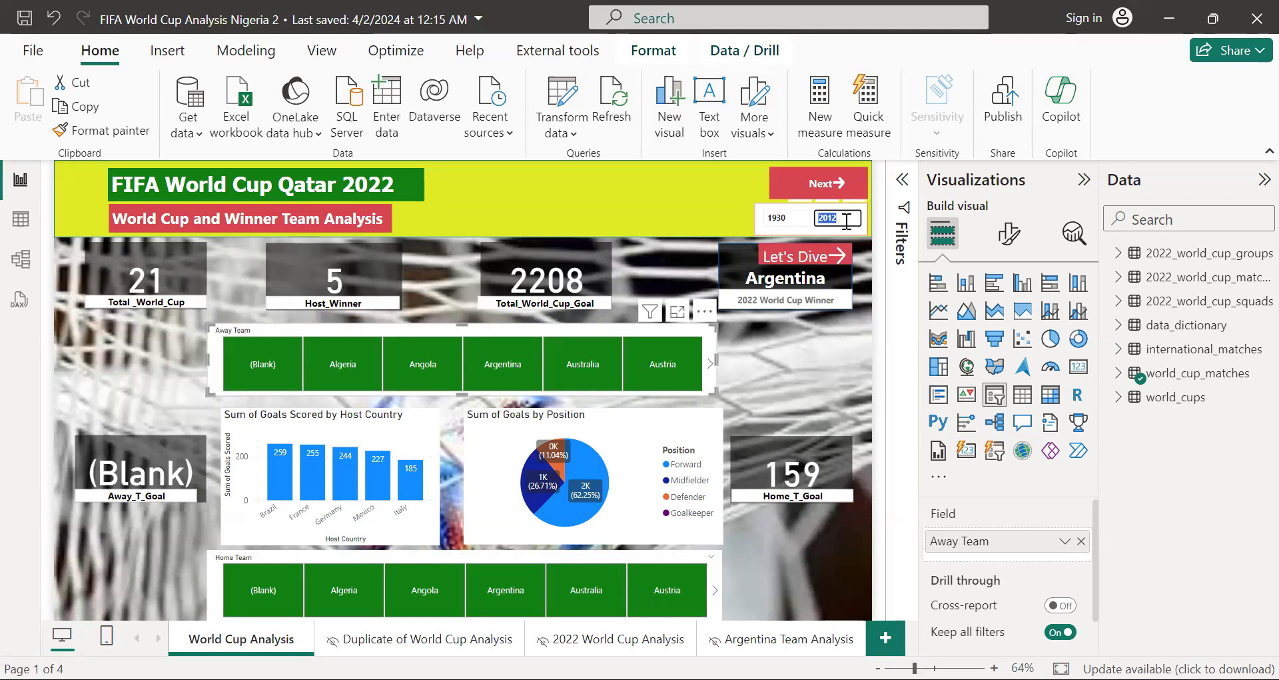
type("2010")
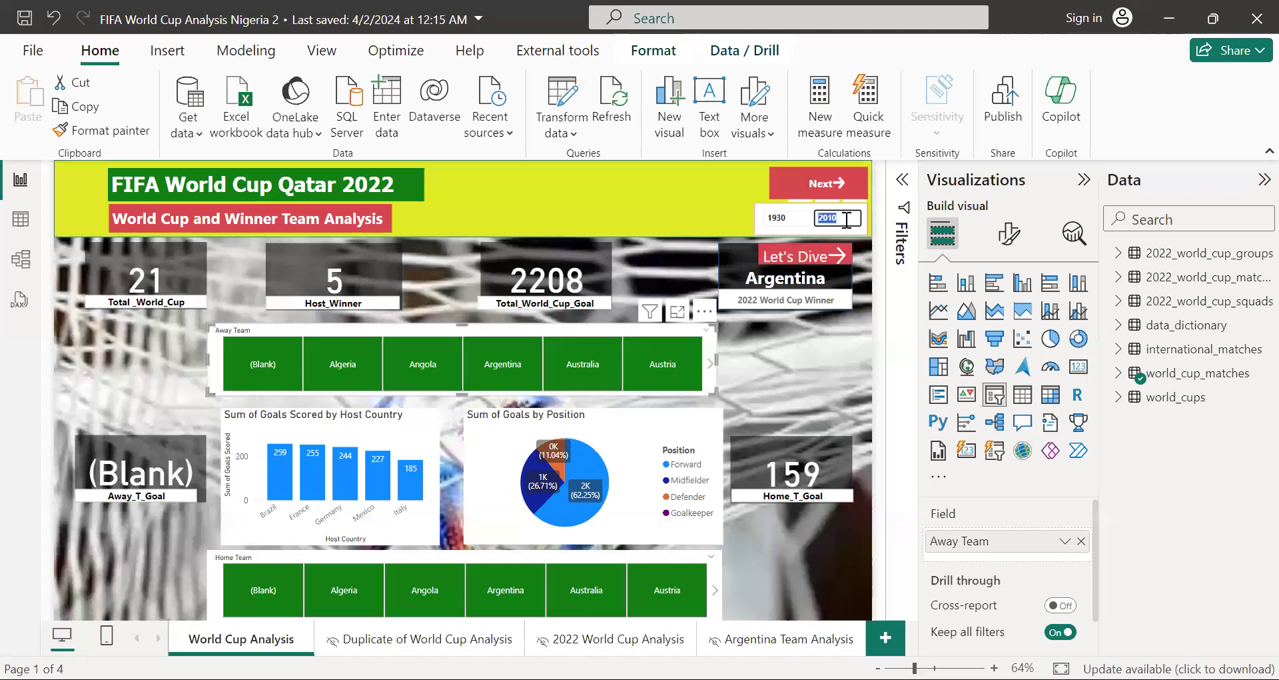
key("Return")
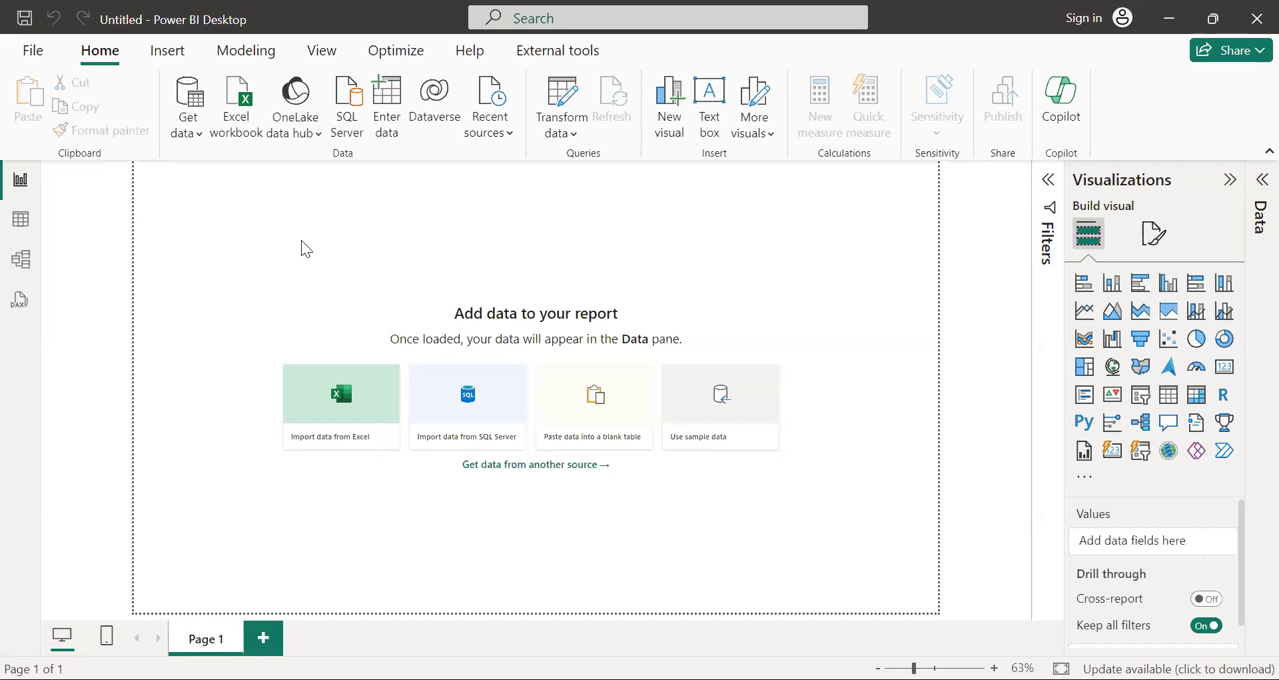
Step: Open the full Get Data connector list in the blank report, look through all sources, and show only the File sources
left_click(203, 138)
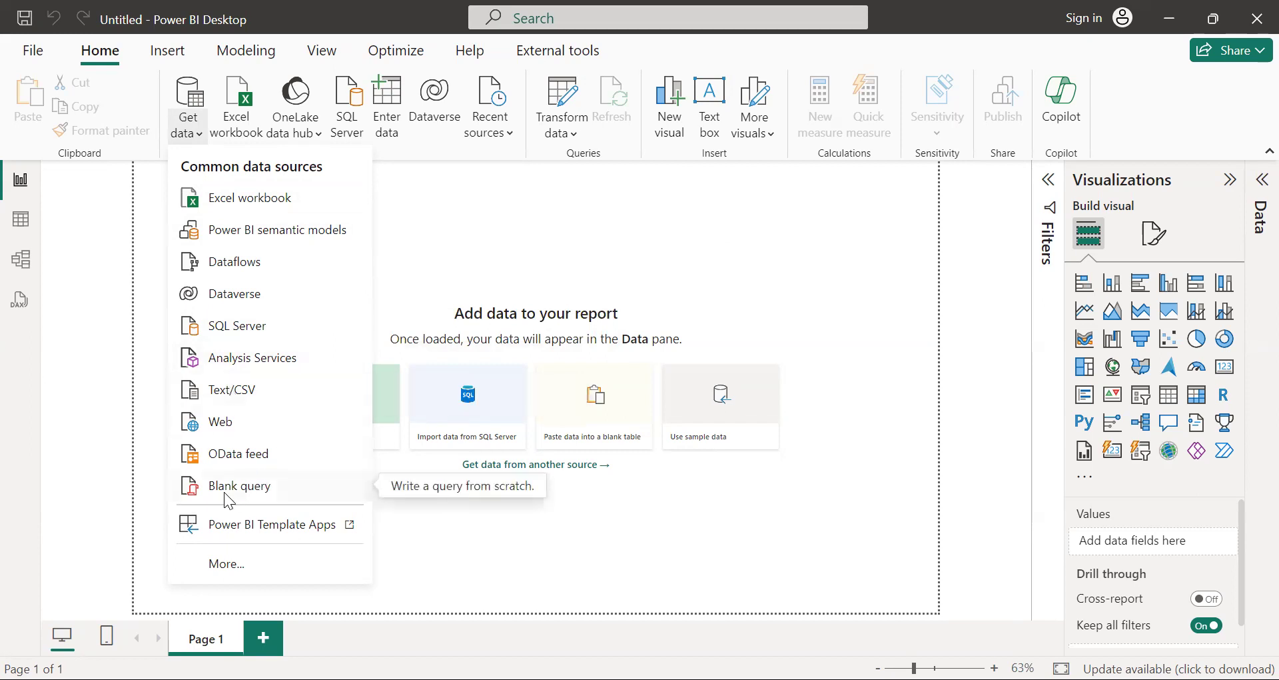
left_click(236, 548)
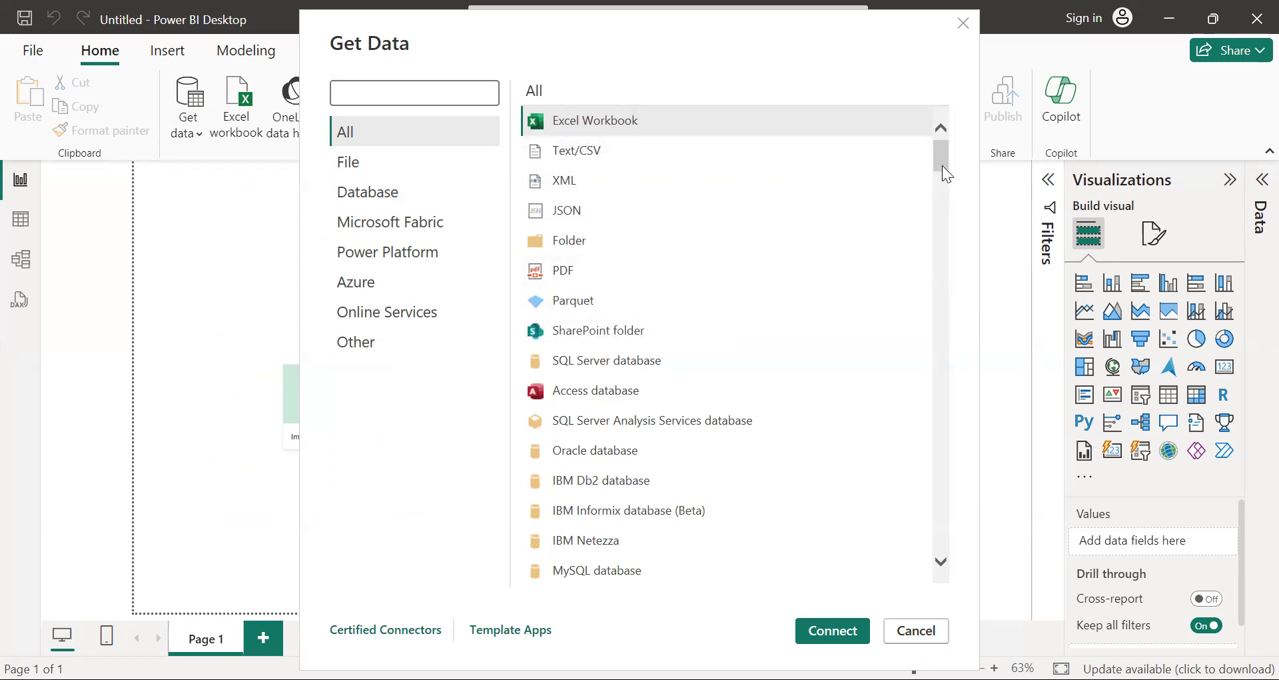
left_click_drag(942, 166, 942, 182)
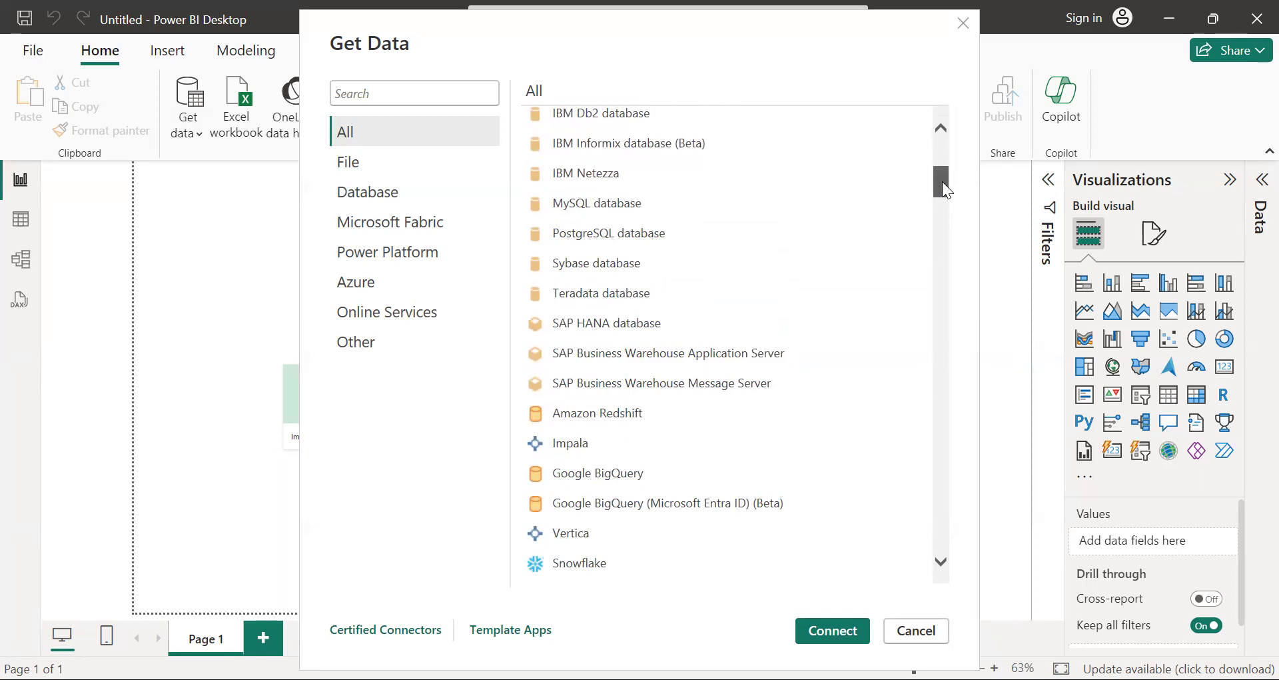
left_click_drag(942, 182, 941, 588)
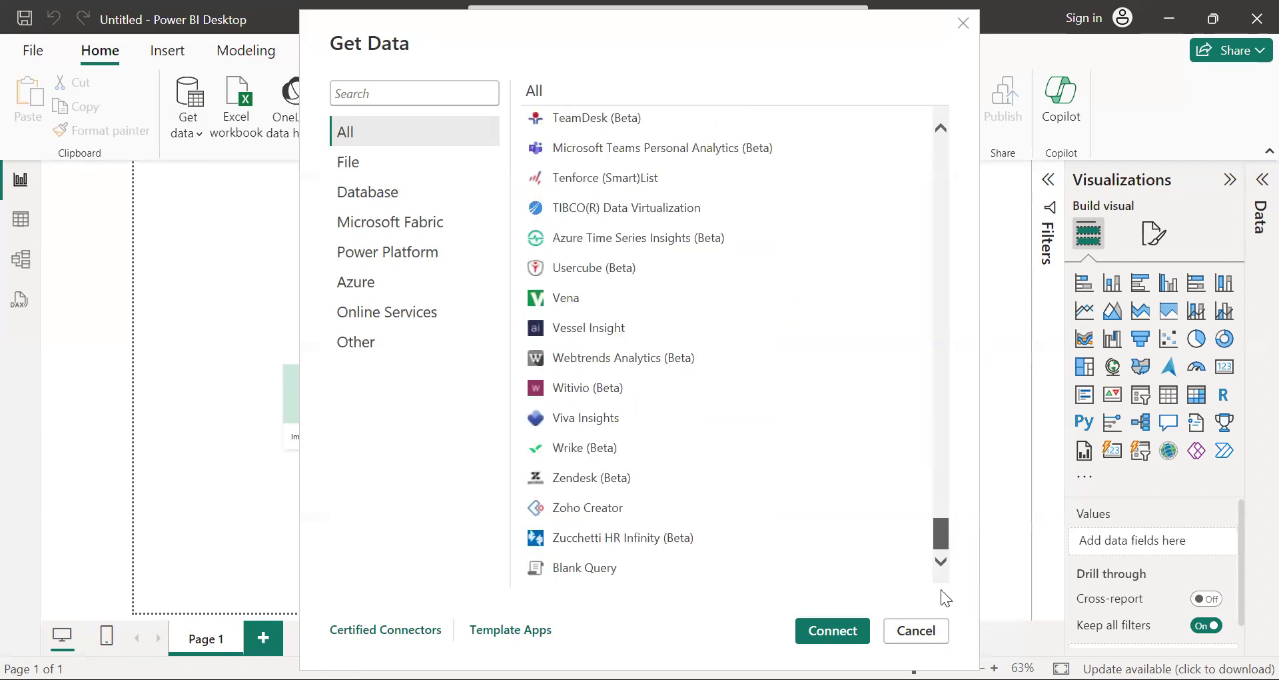
left_click(363, 165)
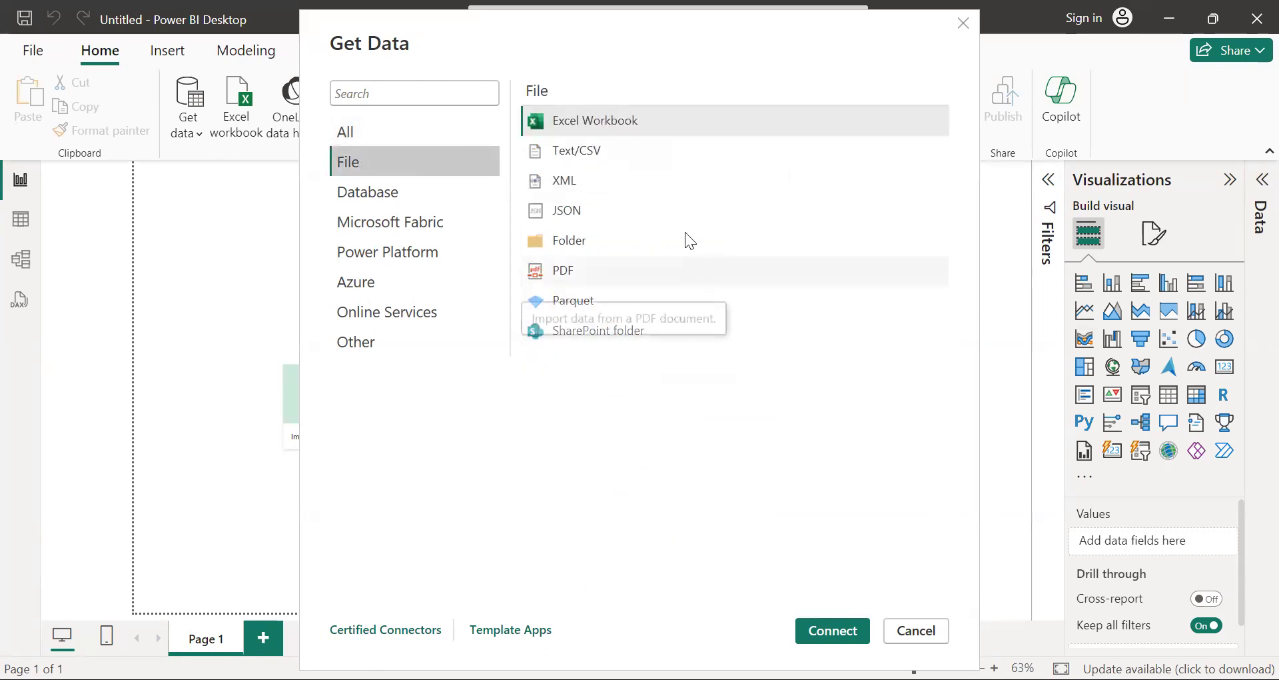
Step: Look through the Database and Other source categories in the Get Data list, and close the list without connecting
left_click(385, 192)
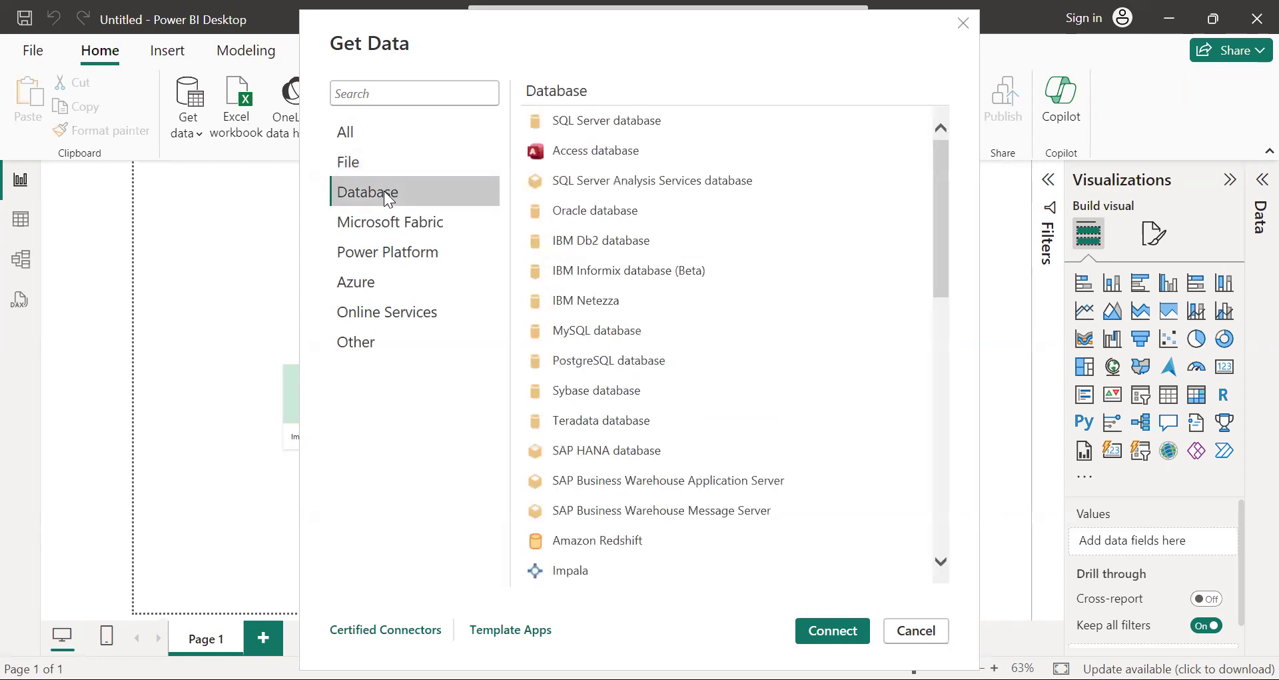
left_click_drag(942, 194, 933, 166)
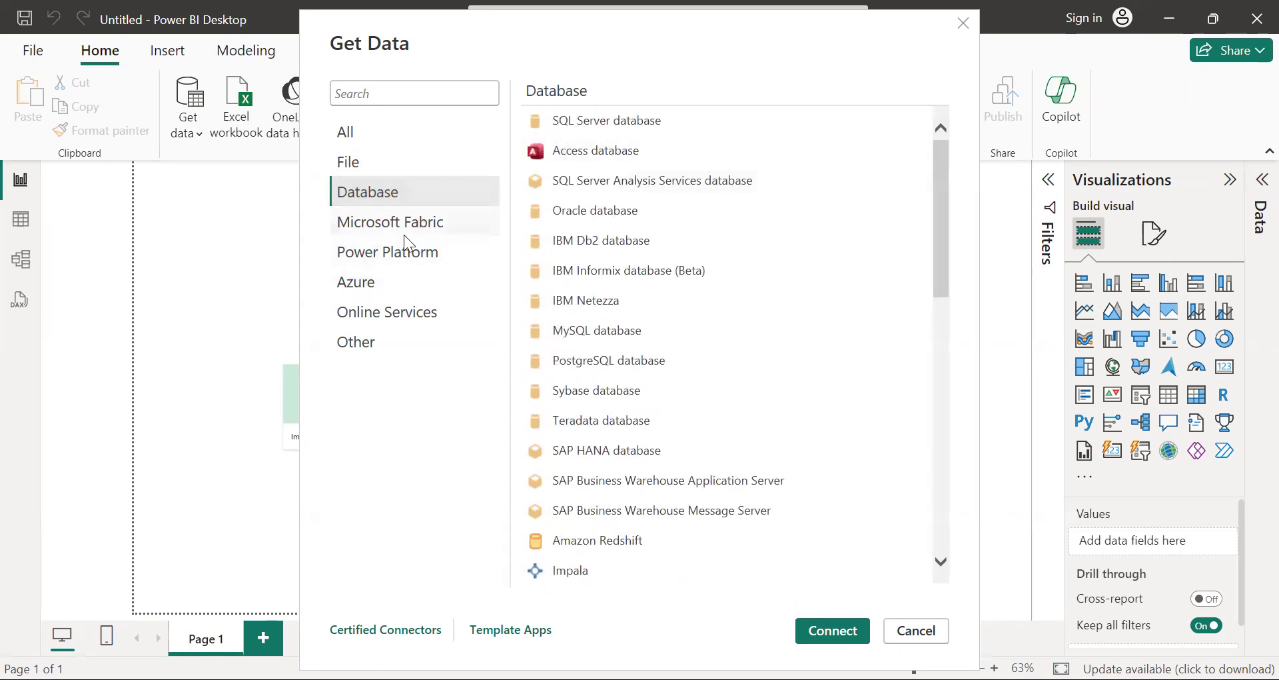
left_click(354, 345)
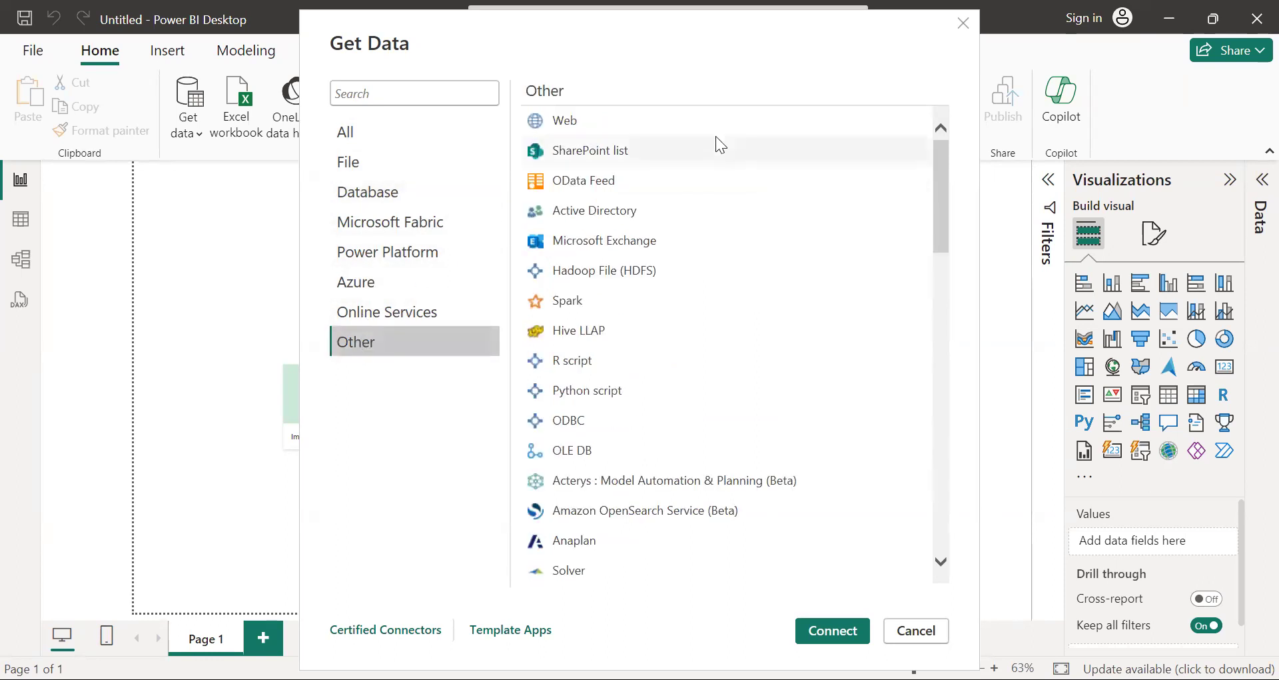
left_click(967, 27)
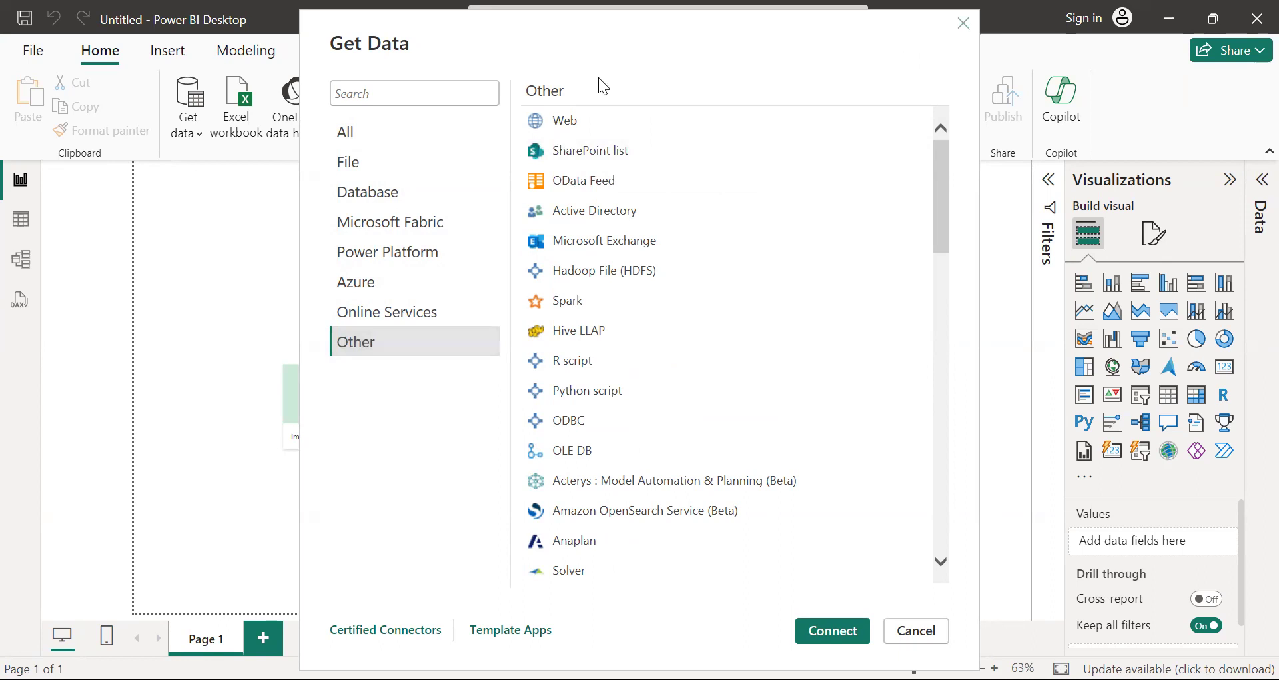
Step: Start importing data from a Web source in the blank report
left_click(200, 137)
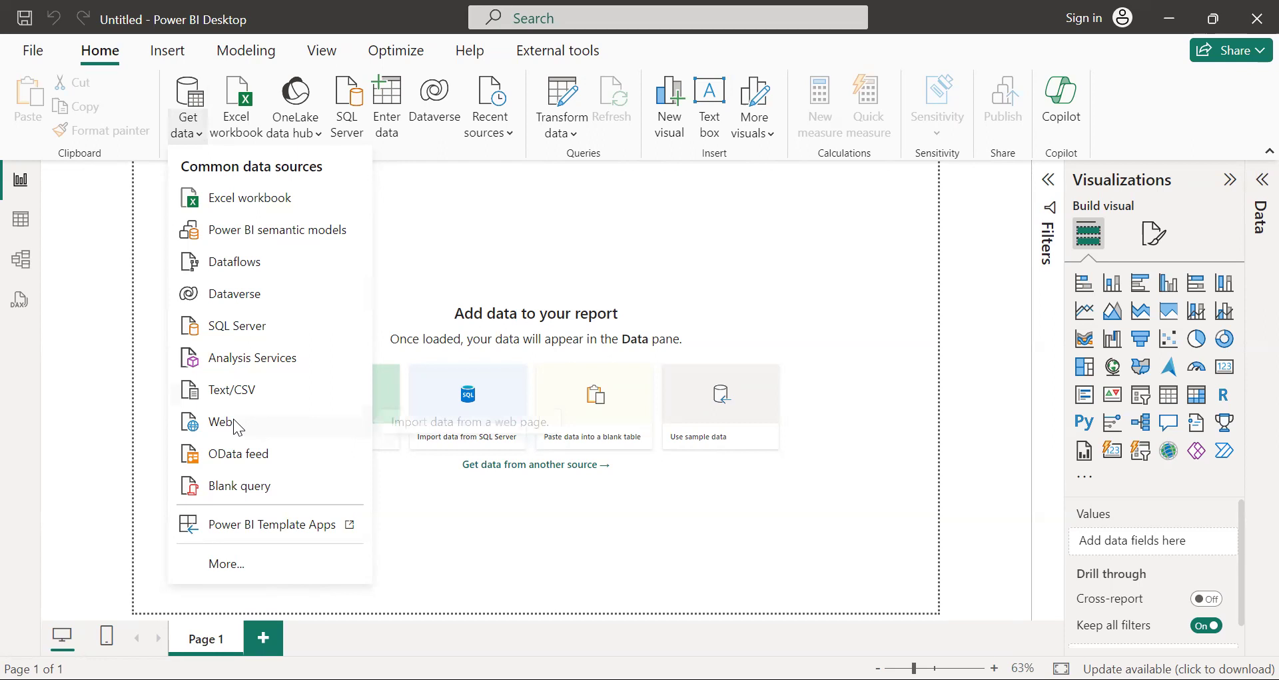
left_click(233, 424)
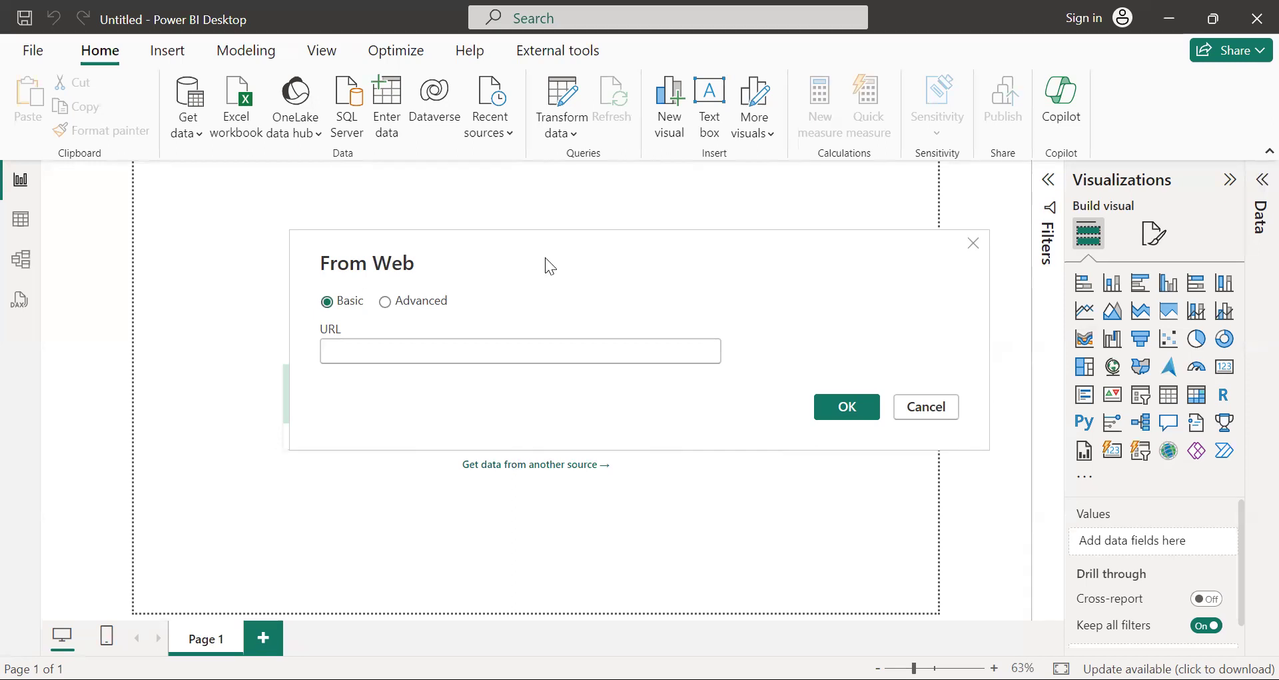
Step: Switch to the Chrome browser and search Google for world cup
key("alt+Tab")
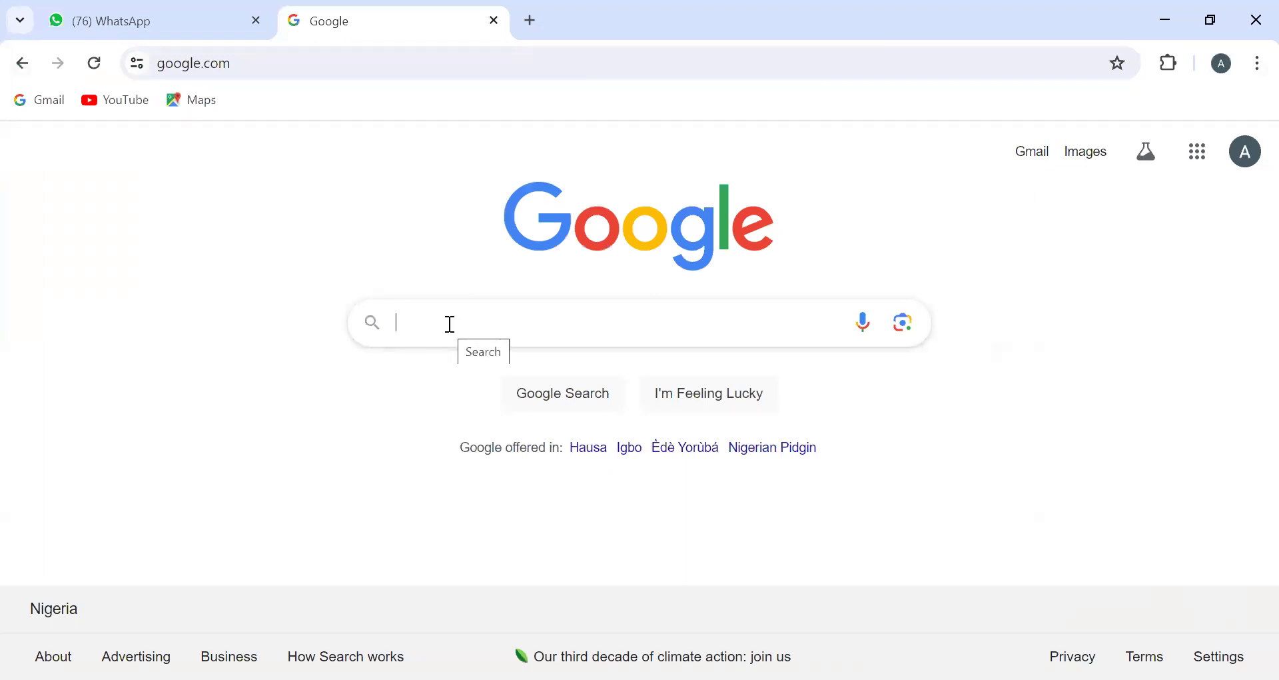
type("worl")
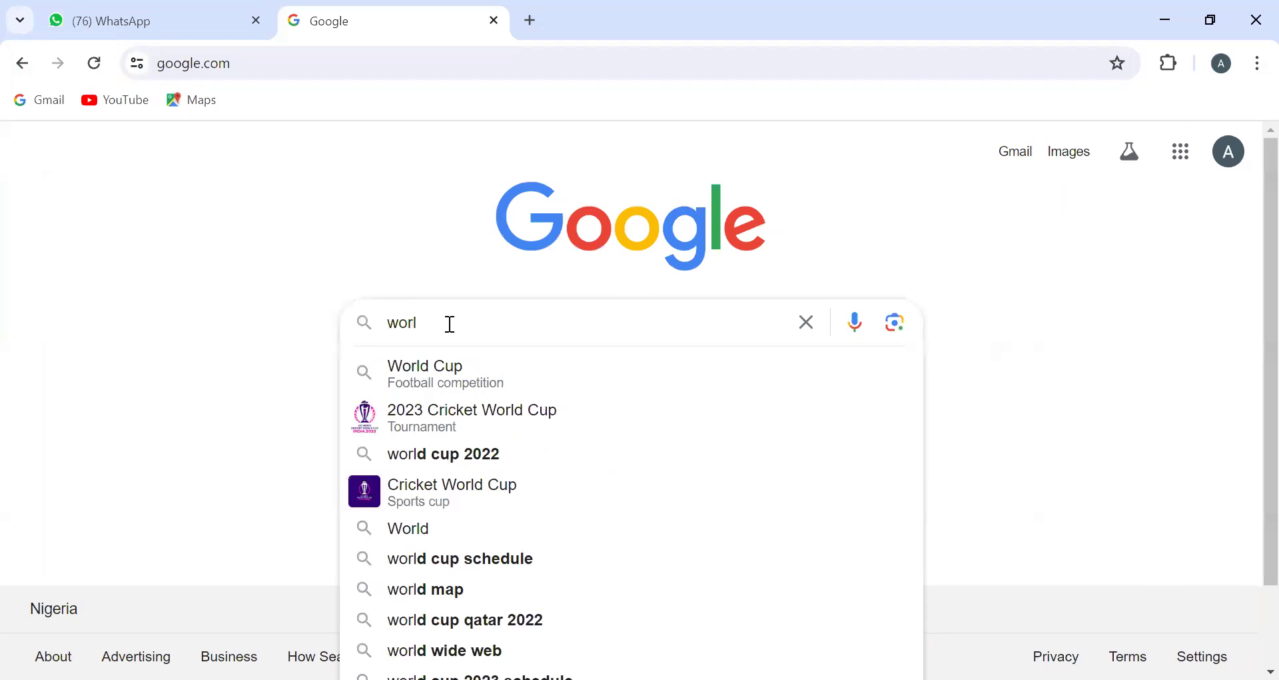
left_click(450, 387)
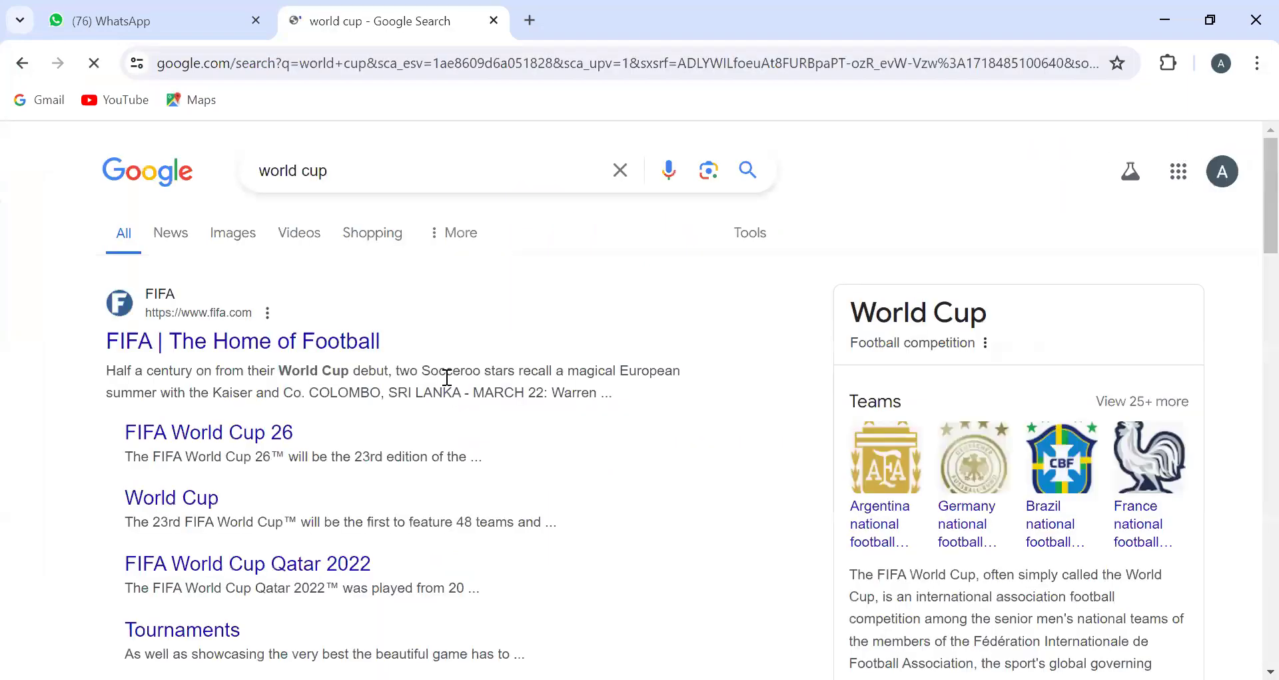
Step: Open the FIFA home page from the search results and look through its stories and sections
left_click(272, 342)
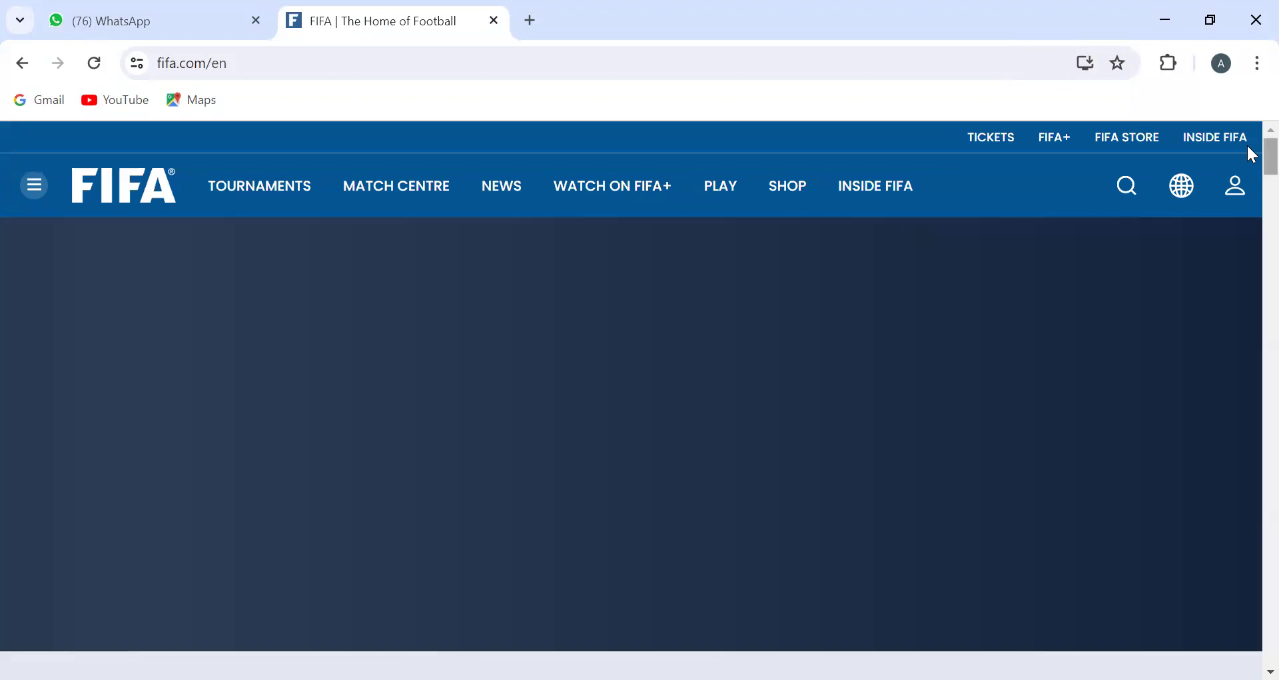
scroll(1251, 153, "down", 8)
scroll(1248, 258, "down", 16)
scroll(1248, 183, "up", 19)
scroll(1248, 160, "up", 6)
scroll(1248, 189, "down", 9)
scroll(1248, 183, "up", 5)
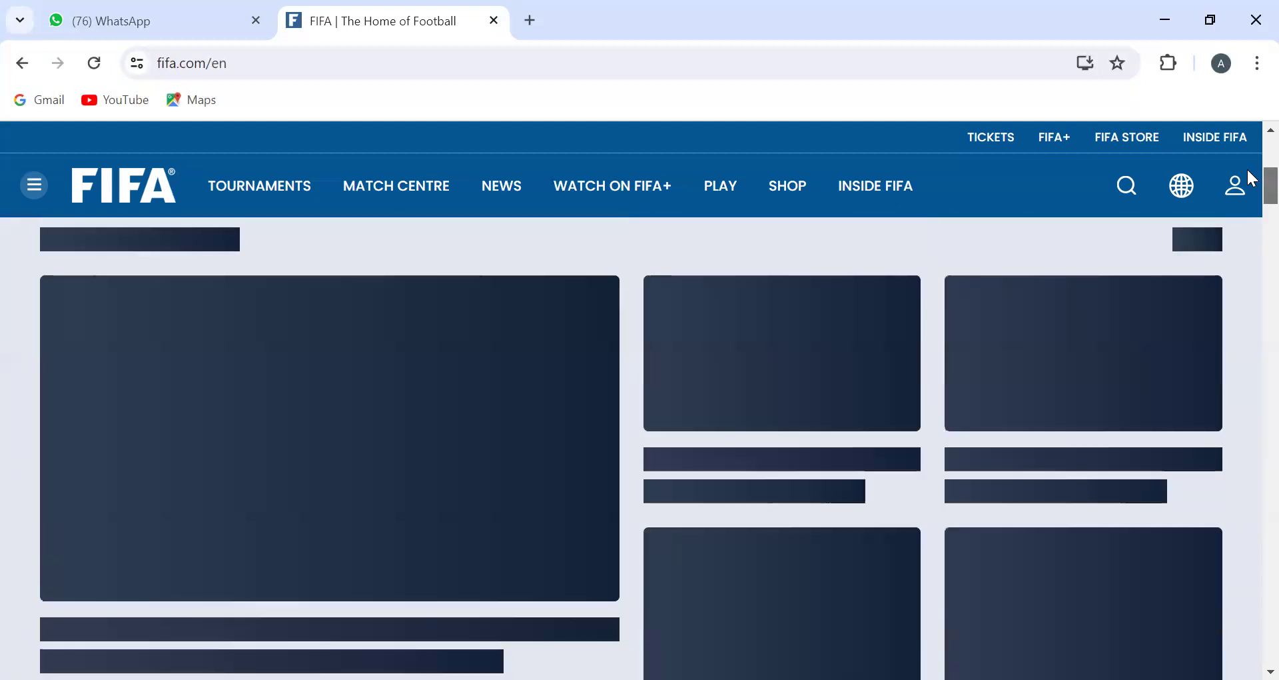
scroll(1251, 175, "up", 3)
scroll(1248, 160, "up", 2)
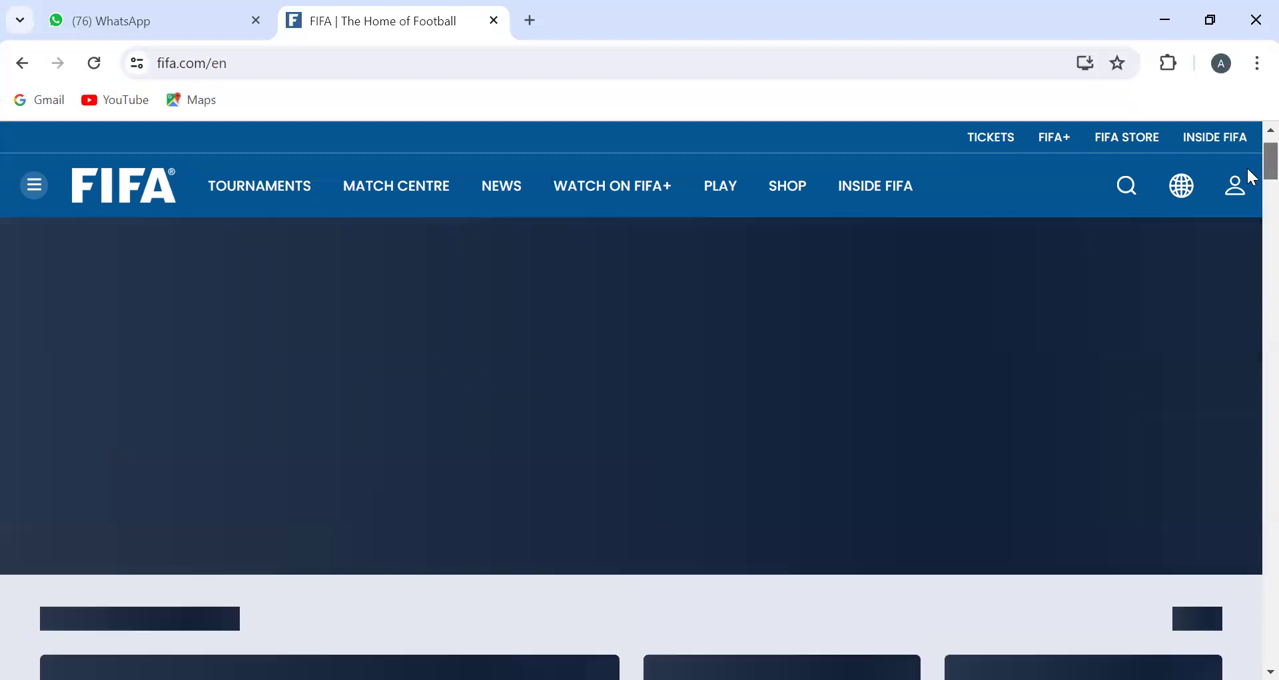
scroll(1248, 172, "down", 5)
scroll(1253, 180, "up", 1)
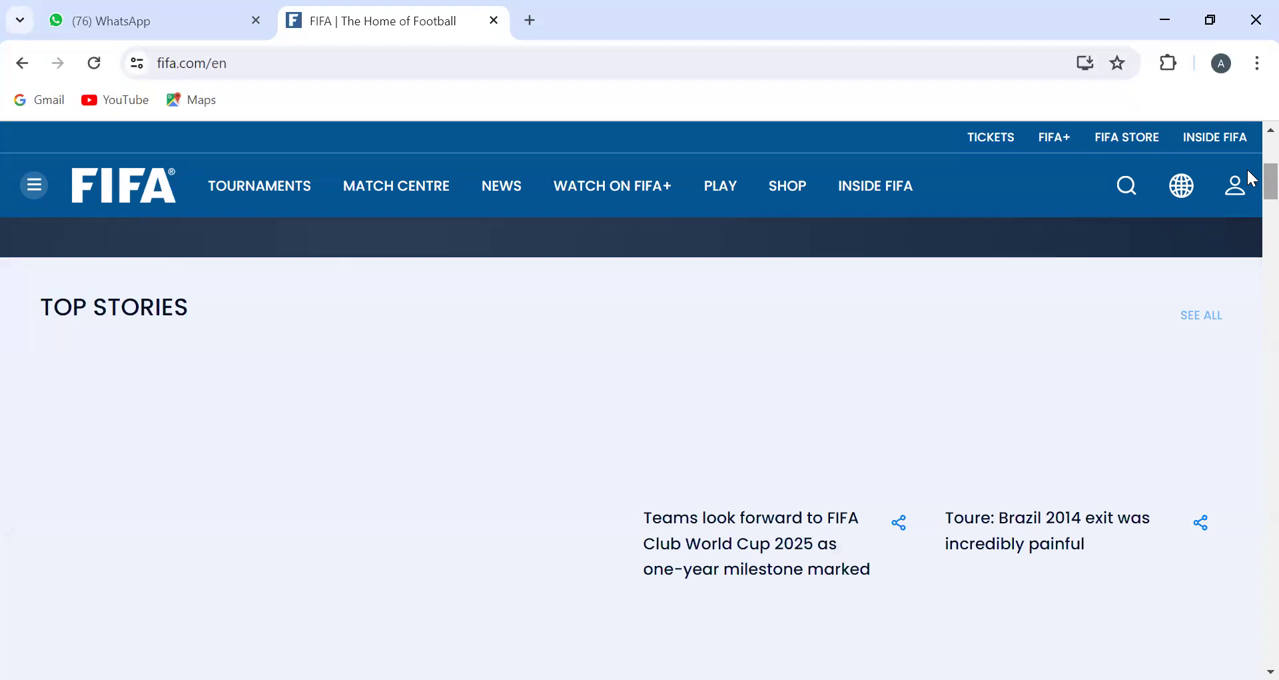
scroll(1251, 253, "down", 5)
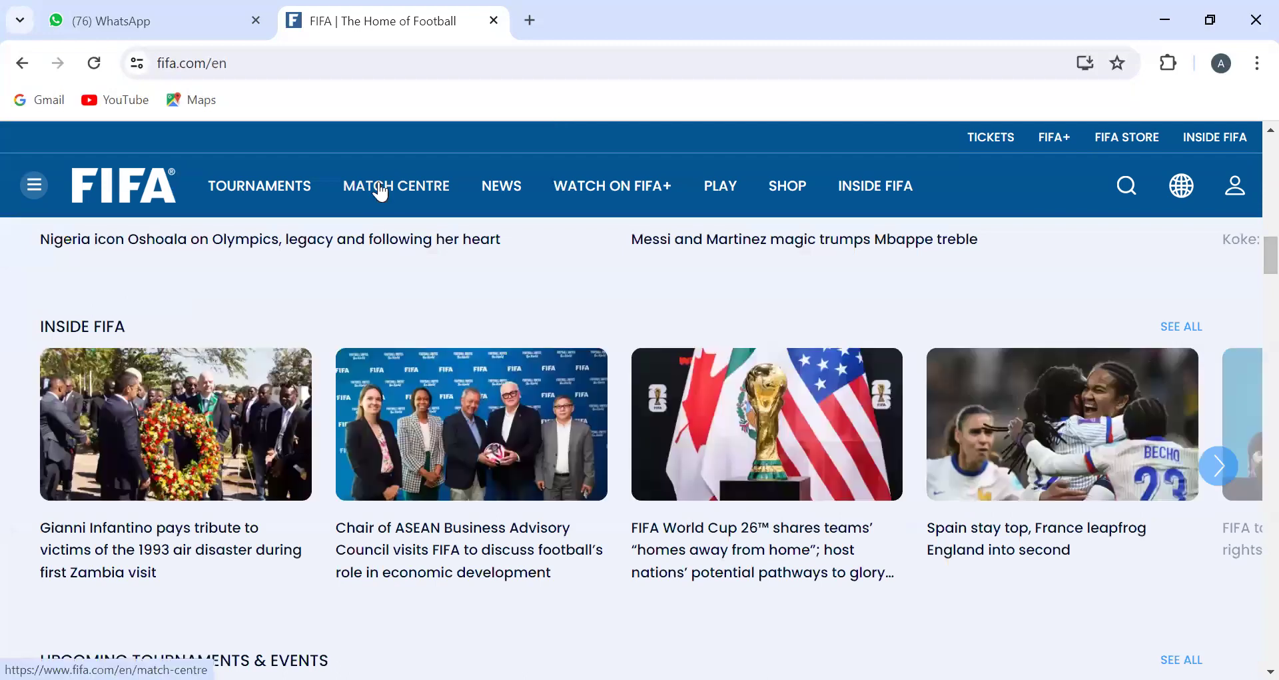
Step: Open the Olympic Football Tournaments page from FIFA's tournament list and look over its latest news
left_click(32, 187)
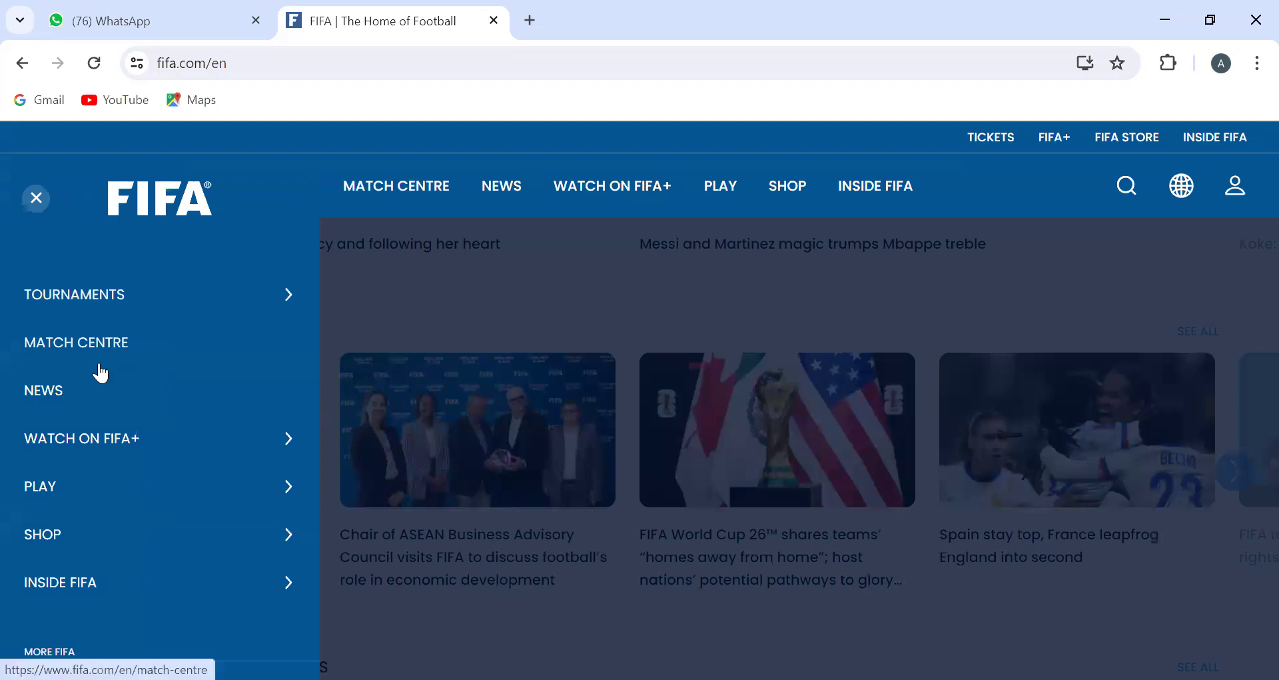
left_click(146, 293)
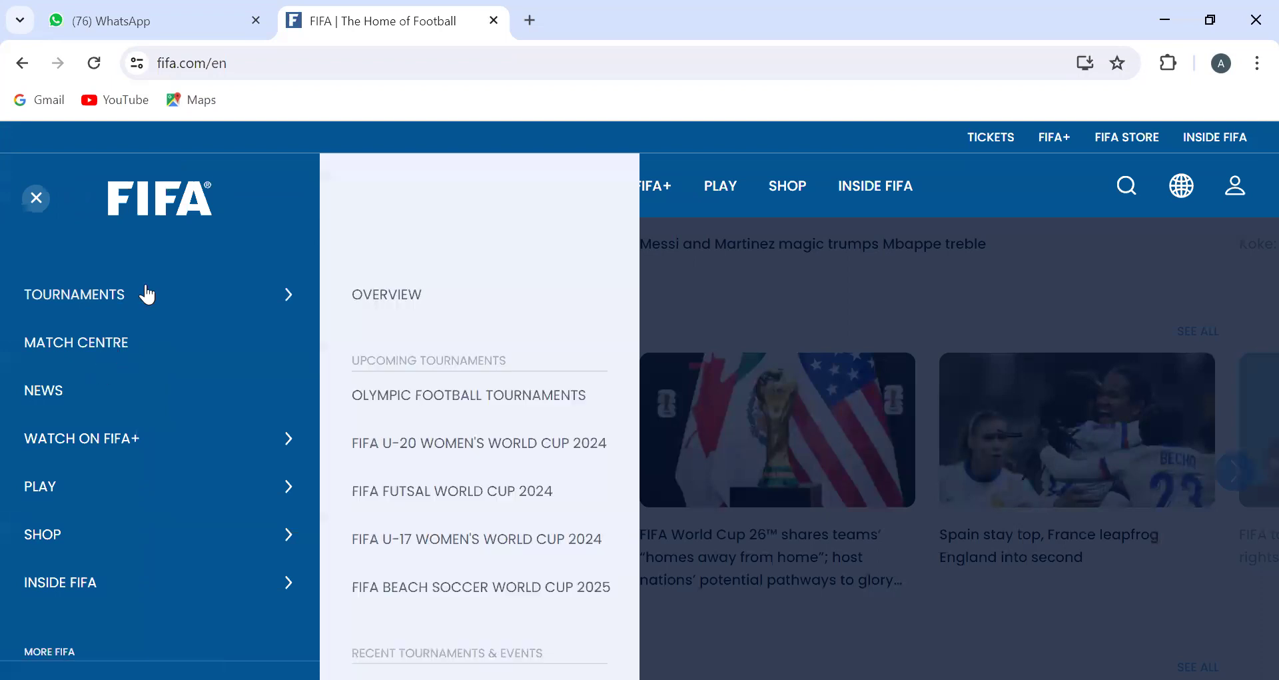
left_click(459, 395)
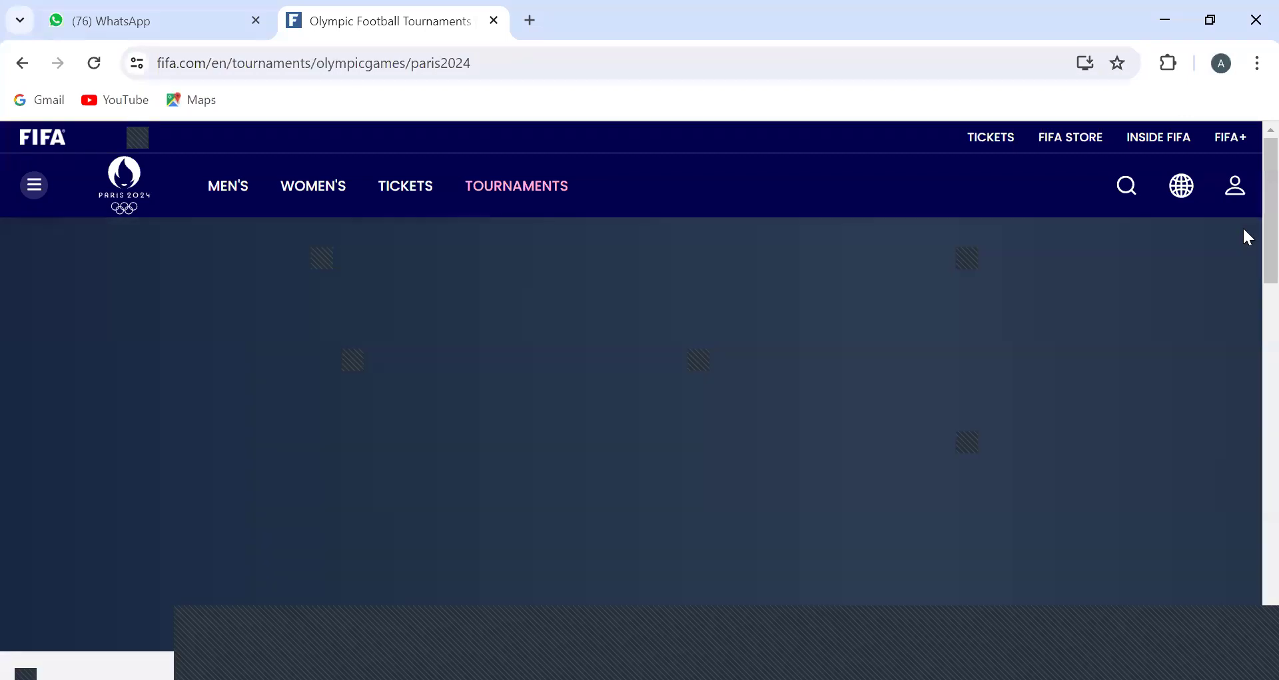
scroll(1249, 359, "down", 3)
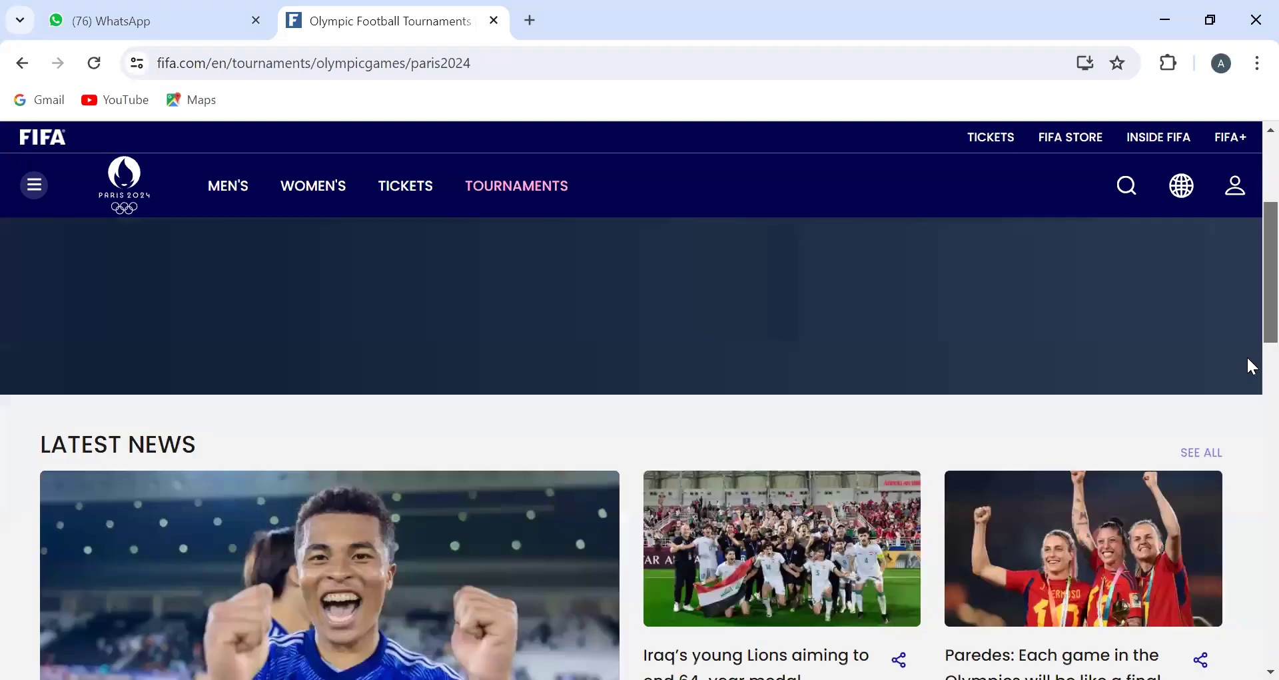
scroll(1248, 358, "down", 5)
scroll(1215, 327, "up", 4)
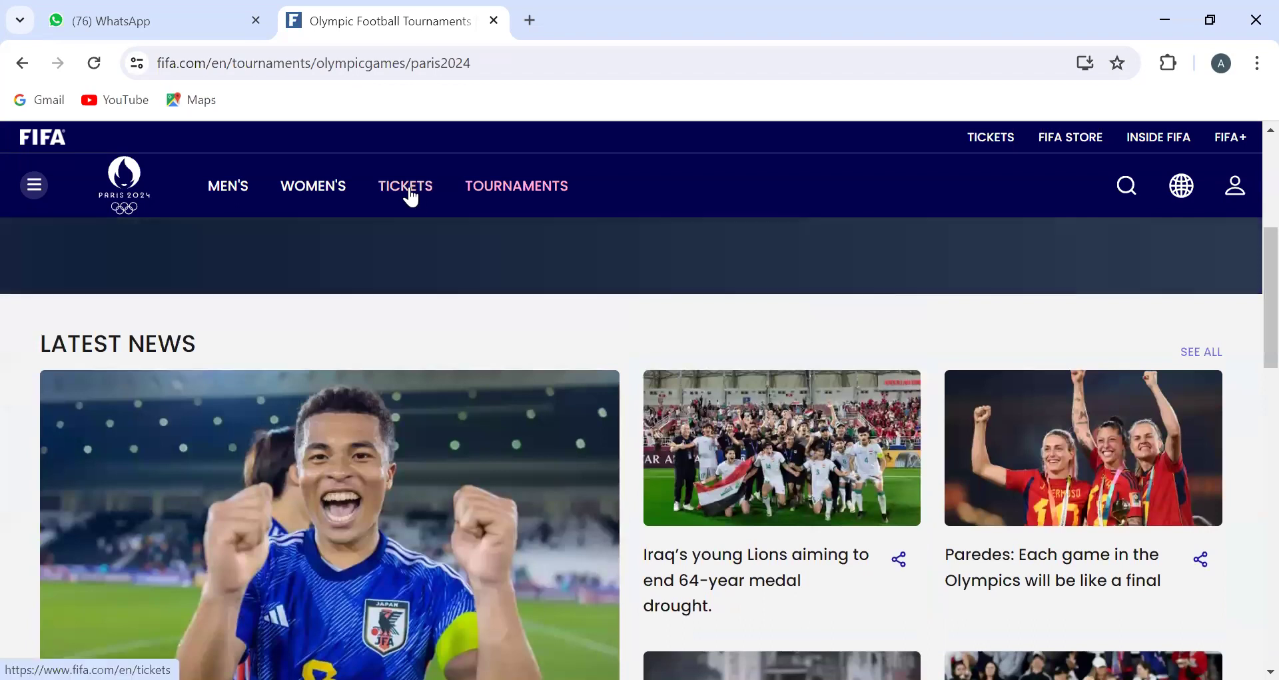
Step: Open the men's Scores & Fixtures page of the Paris 2024 tournament and look through the match list
mouse_move(232, 195)
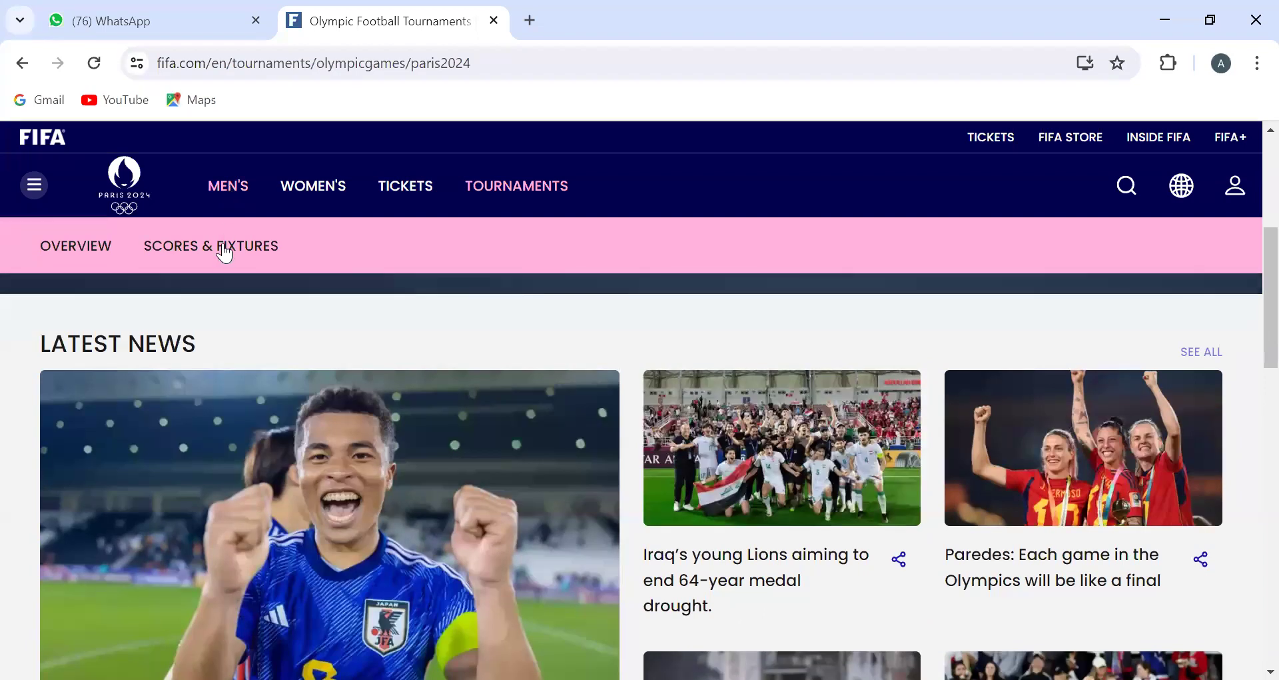
scroll(225, 259, "down", 5)
left_click(225, 259)
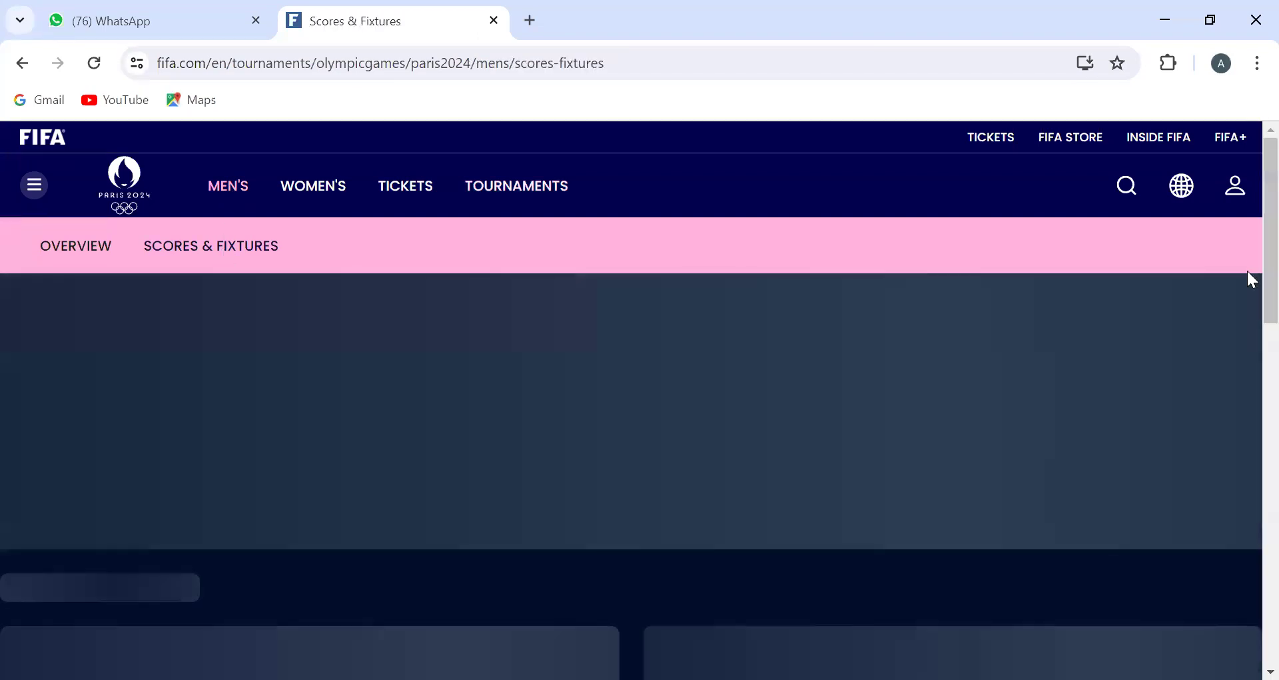
scroll(1248, 400, "down", 15)
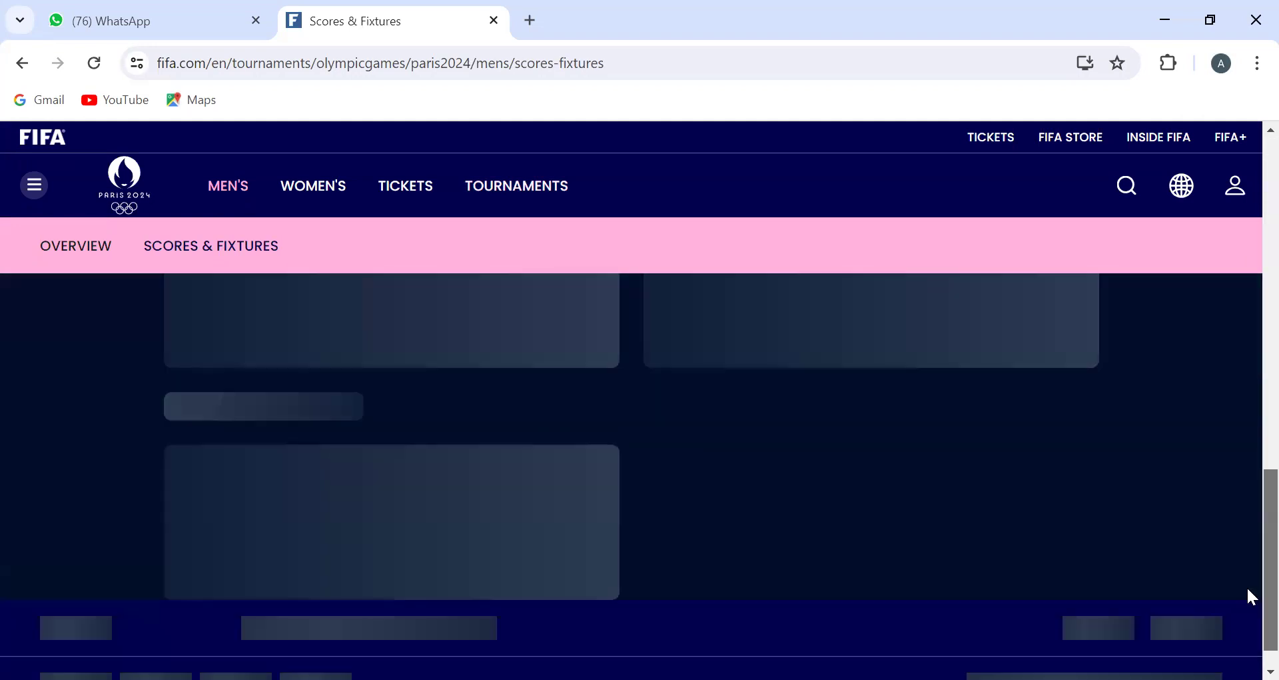
scroll(1246, 314, "up", 10)
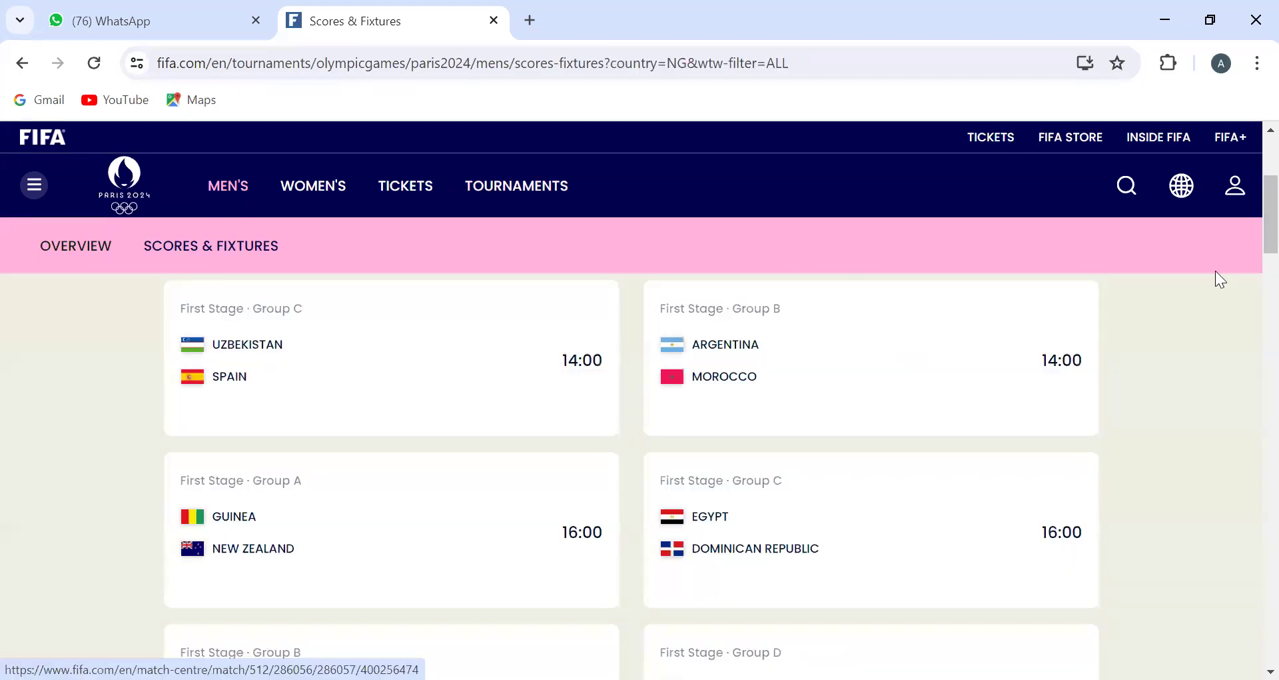
left_click_drag(1269, 200, 1247, 115)
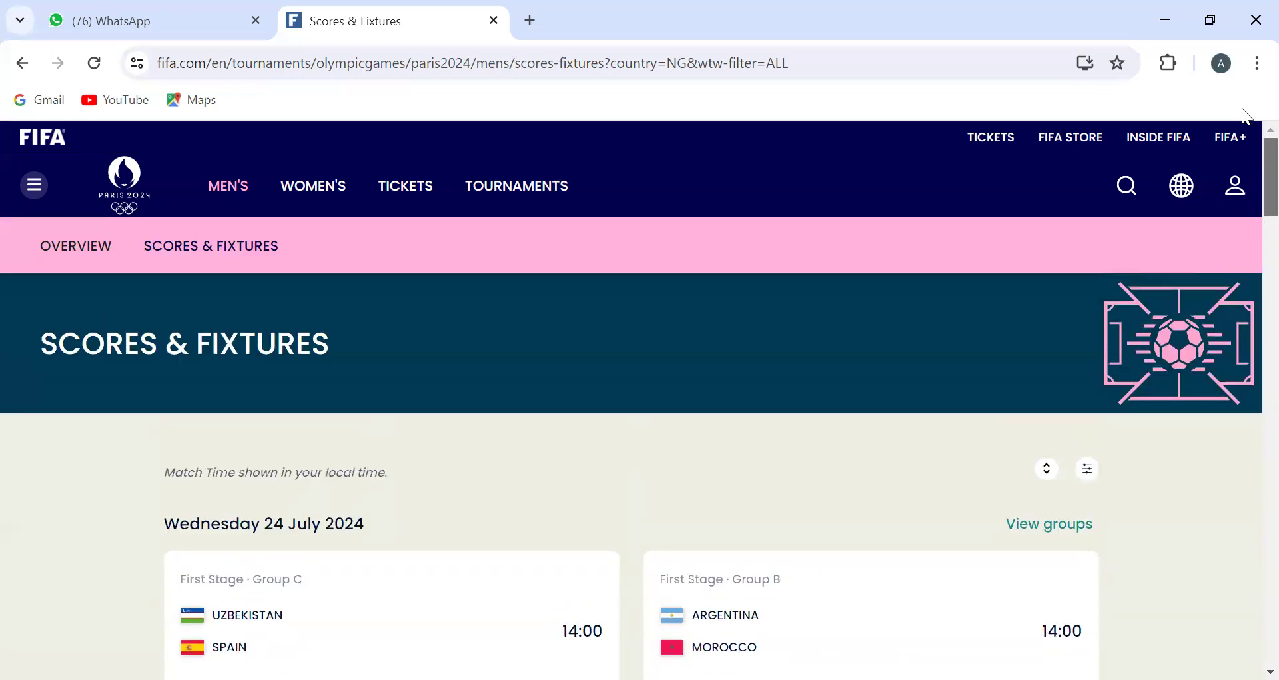
Step: Select the full web address of the men's Scores & Fixtures page
left_click(319, 65)
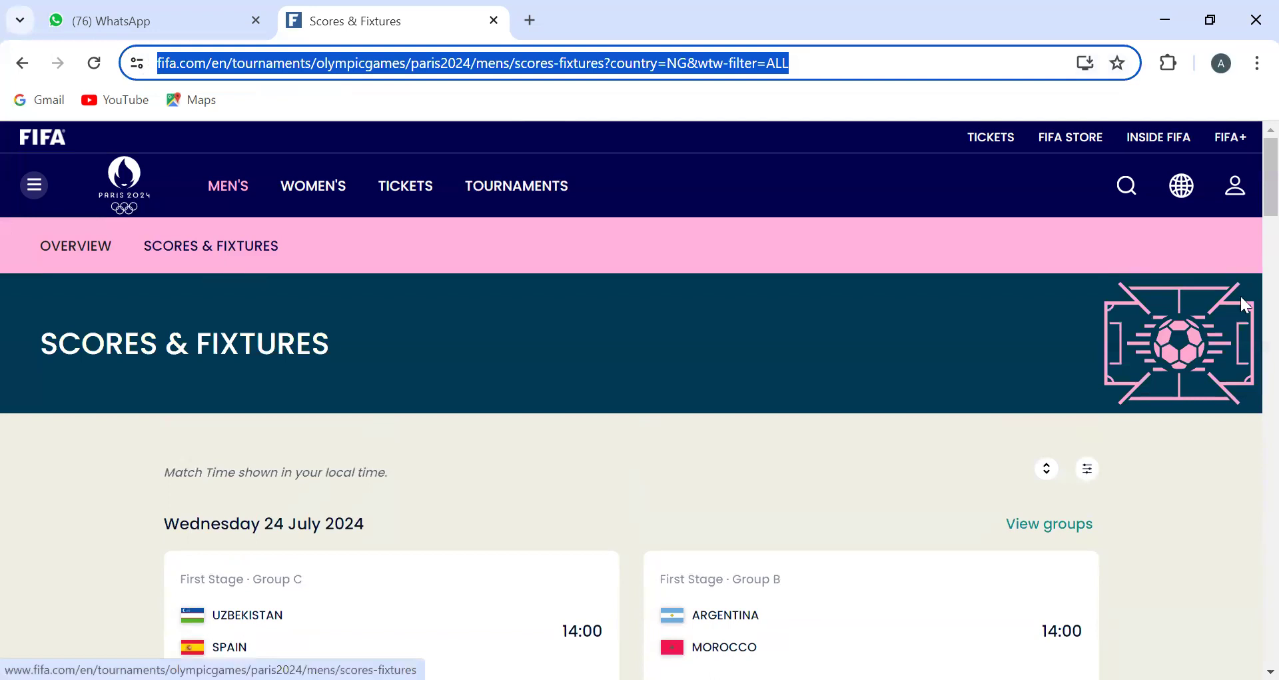
left_click_drag(1269, 177, 510, 67)
left_click(509, 66)
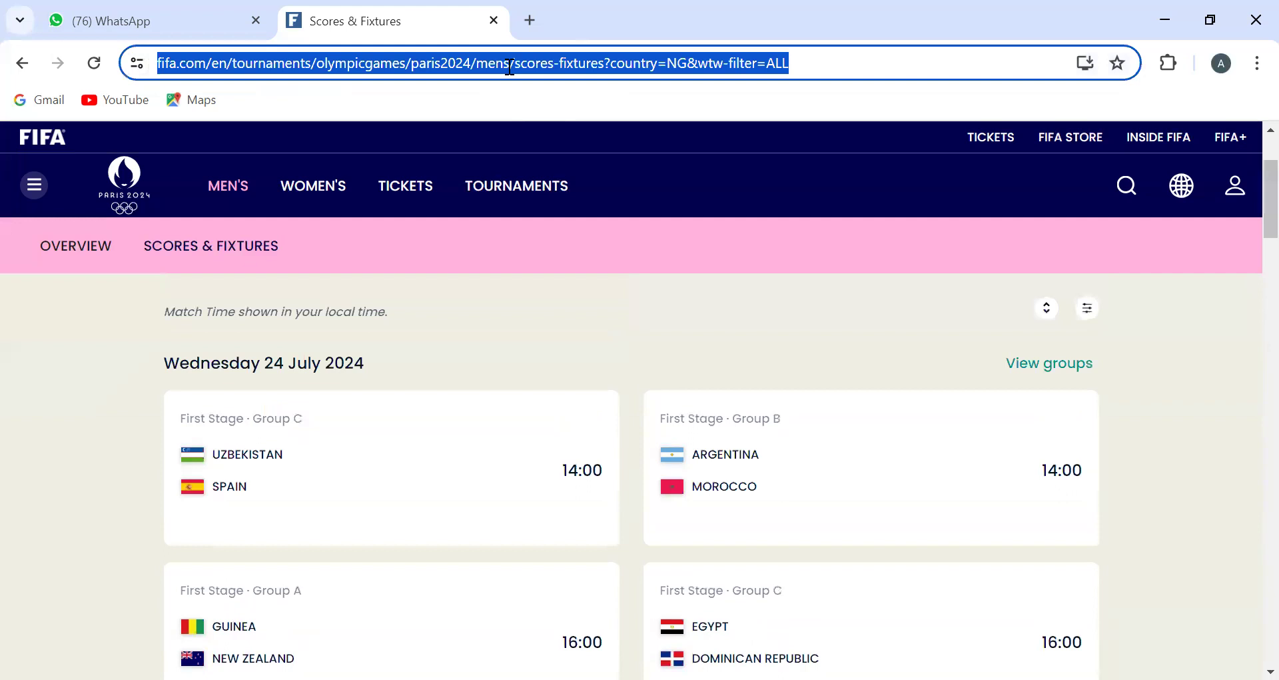
Step: Return to the Google results for world cup and open the Wikipedia article FIFA World Cup
left_click(21, 64)
left_click(20, 65)
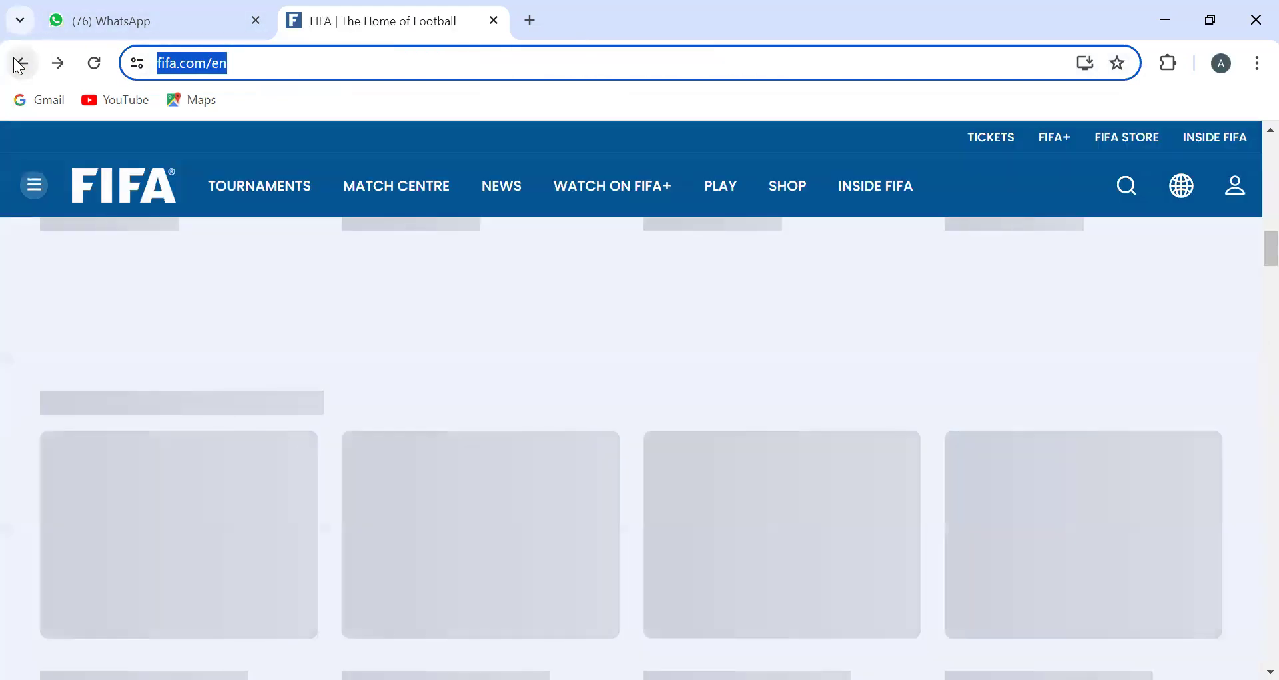
left_click(15, 60)
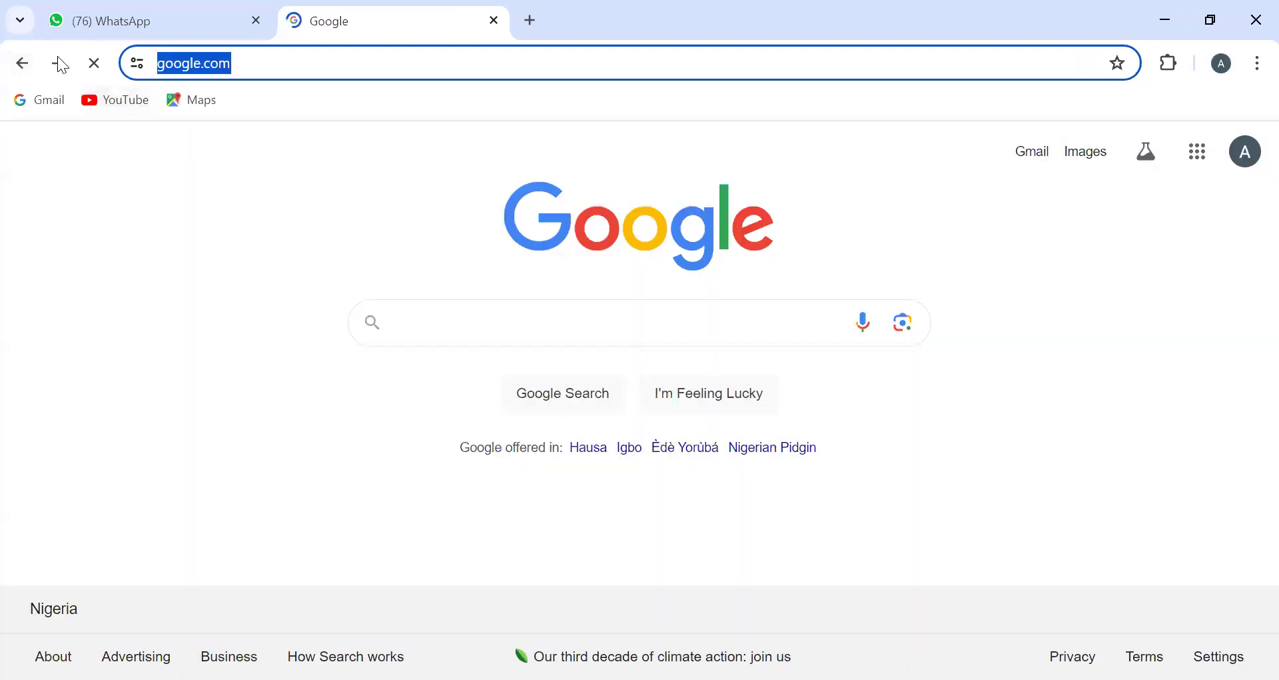
left_click(59, 63)
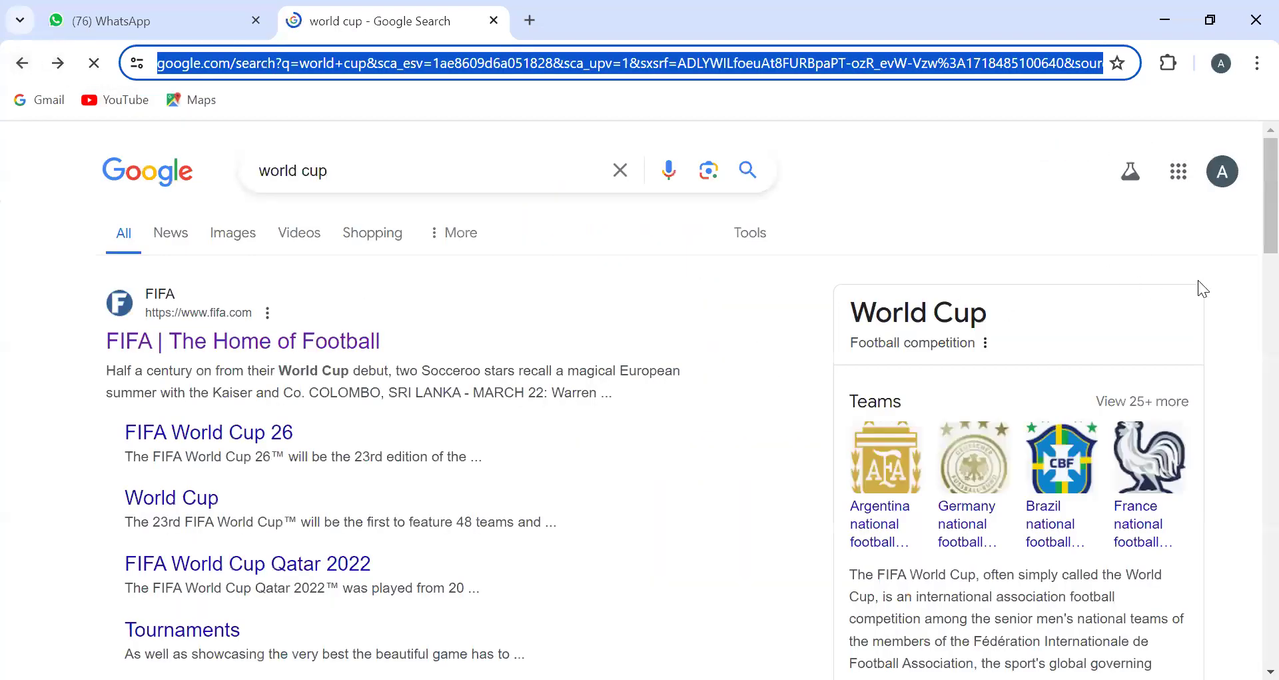
scroll(1248, 266, "down", 8)
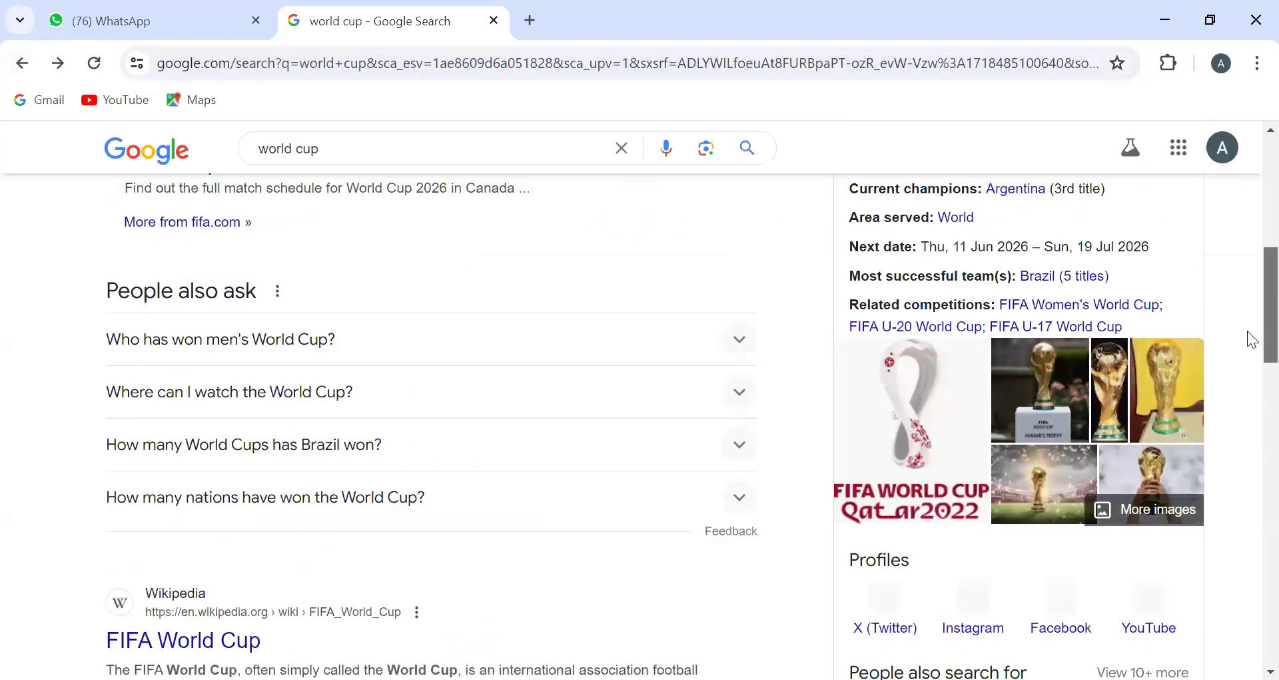
scroll(1251, 340, "down", 5)
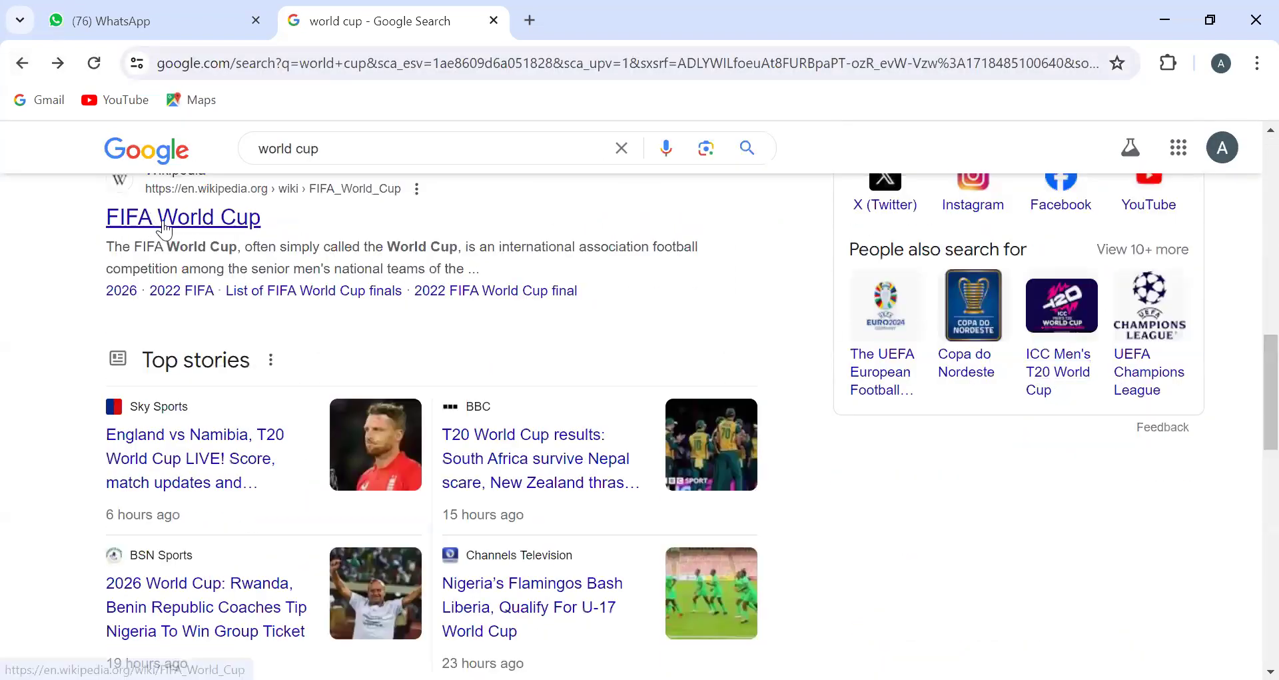
left_click(164, 224)
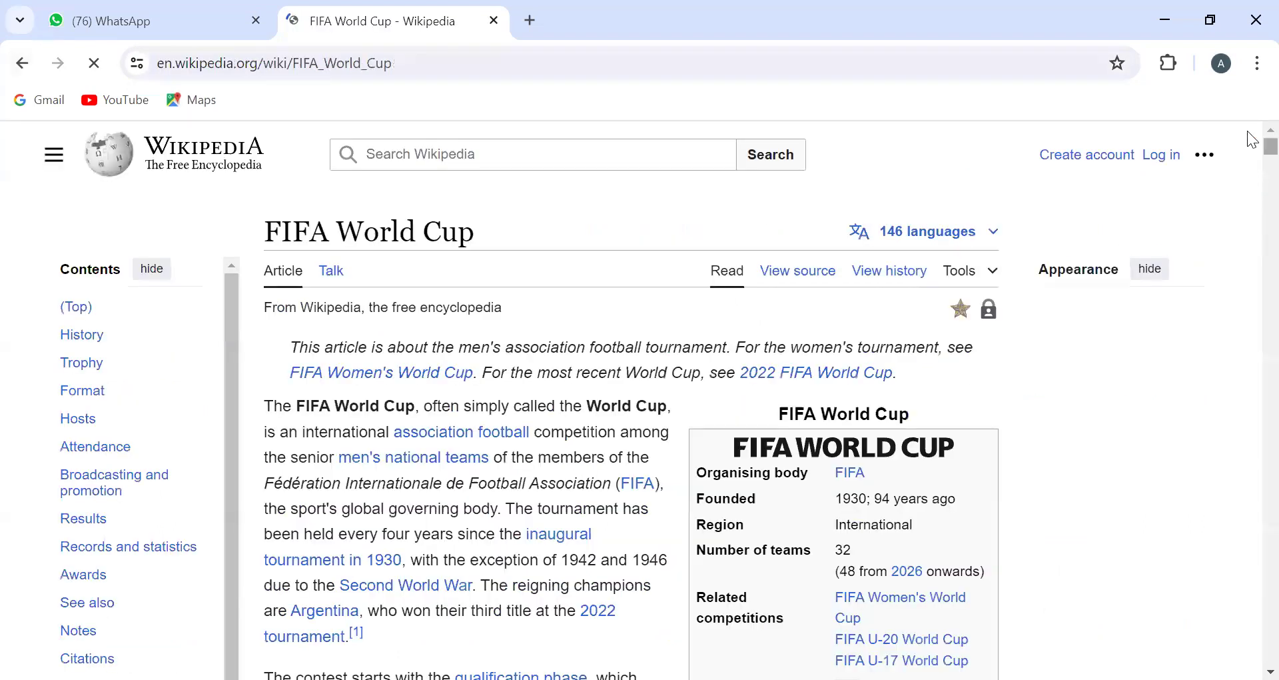
Step: Copy the Wikipedia article's address and enter it as the URL of the Web source in Power BI Desktop
left_click_drag(1266, 146, 1205, 26)
left_click(363, 61)
key("ctrl+c")
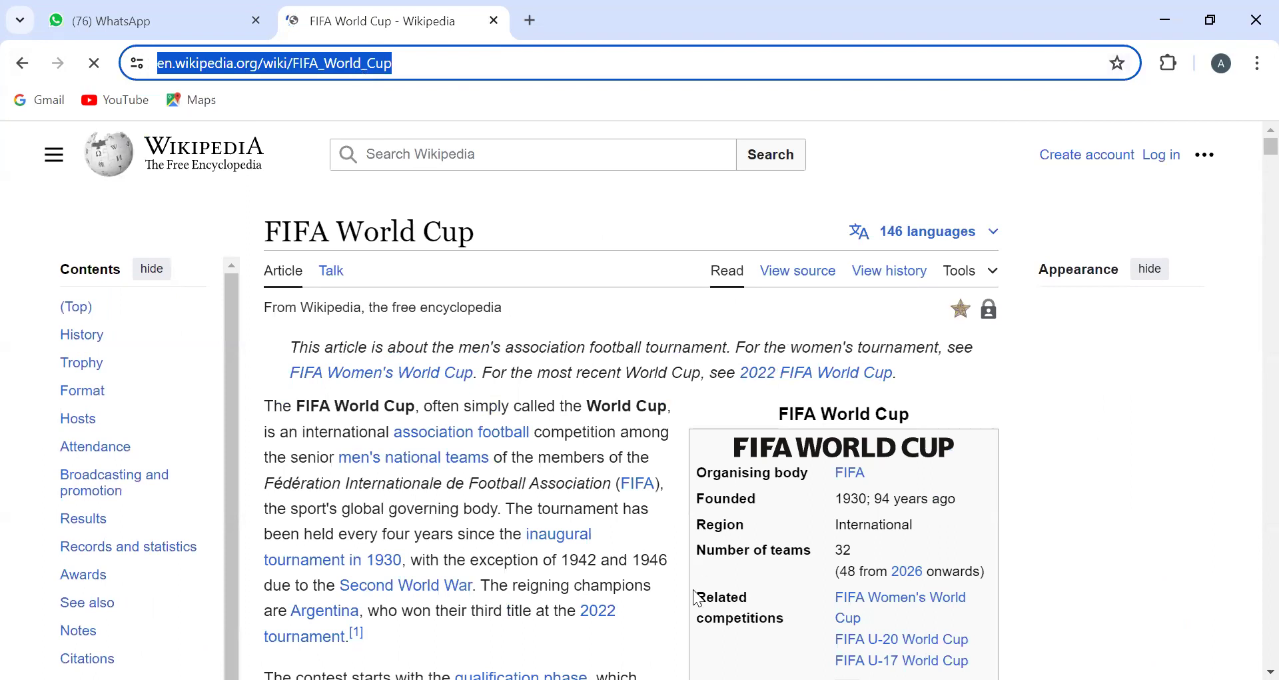
key("alt+Tab")
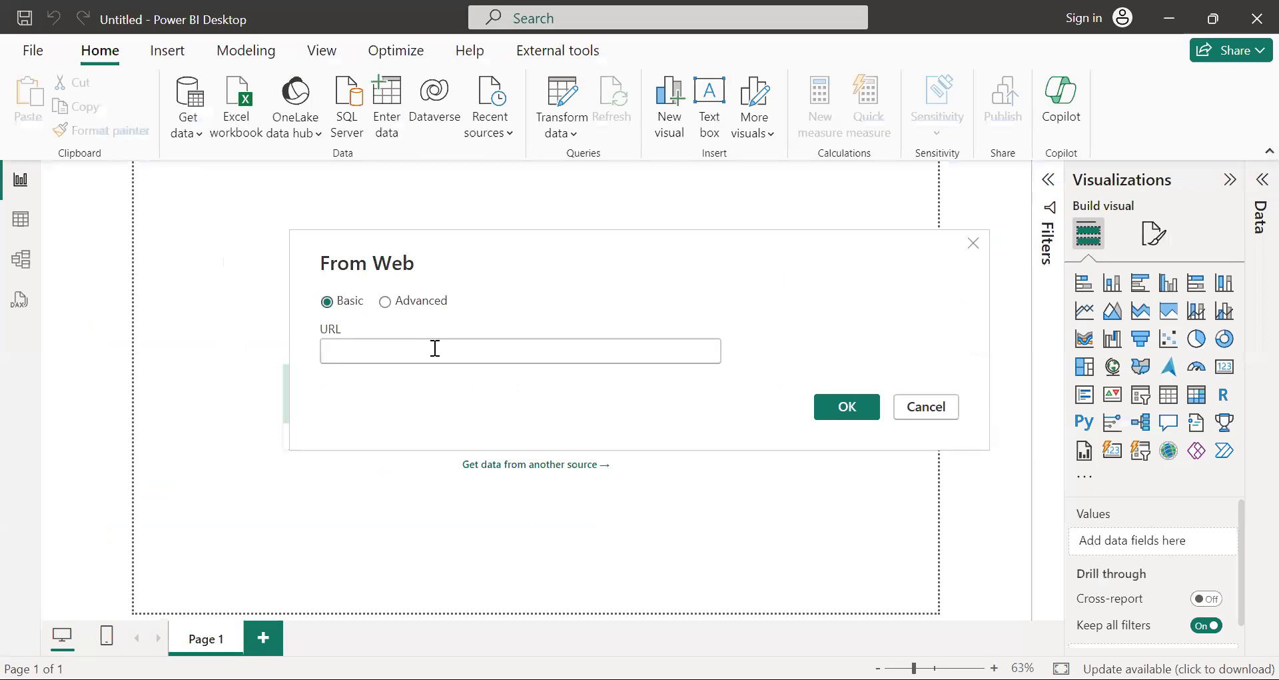
left_click(435, 348)
key("ctrl+v")
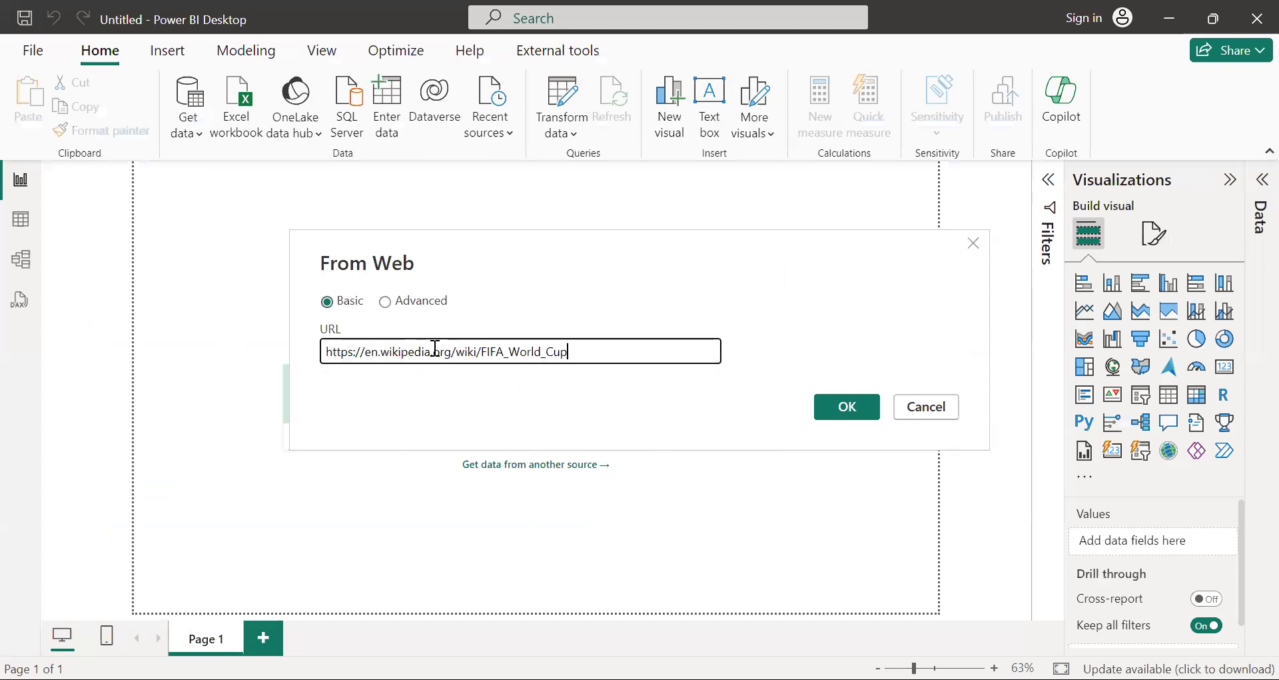
Step: Connect to the Wikipedia page and preview the FIFA World Cup and Table 1 tables, leaving both unselected
left_click(841, 406)
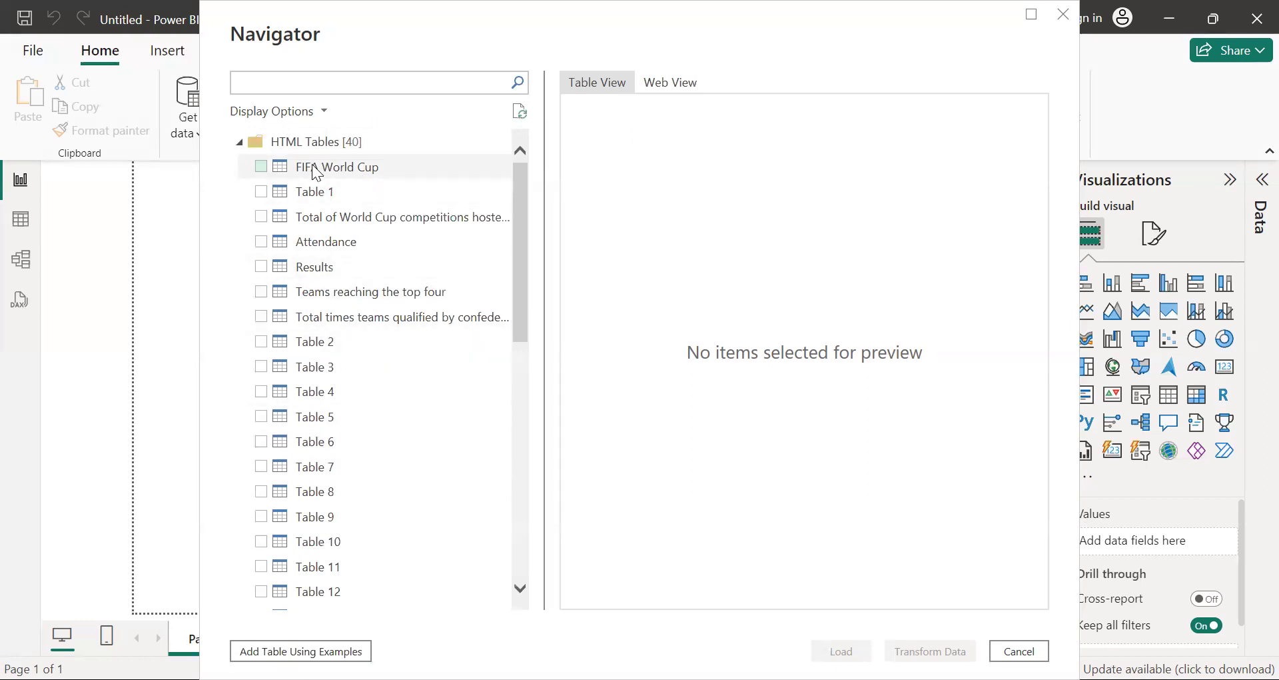
left_click(260, 166)
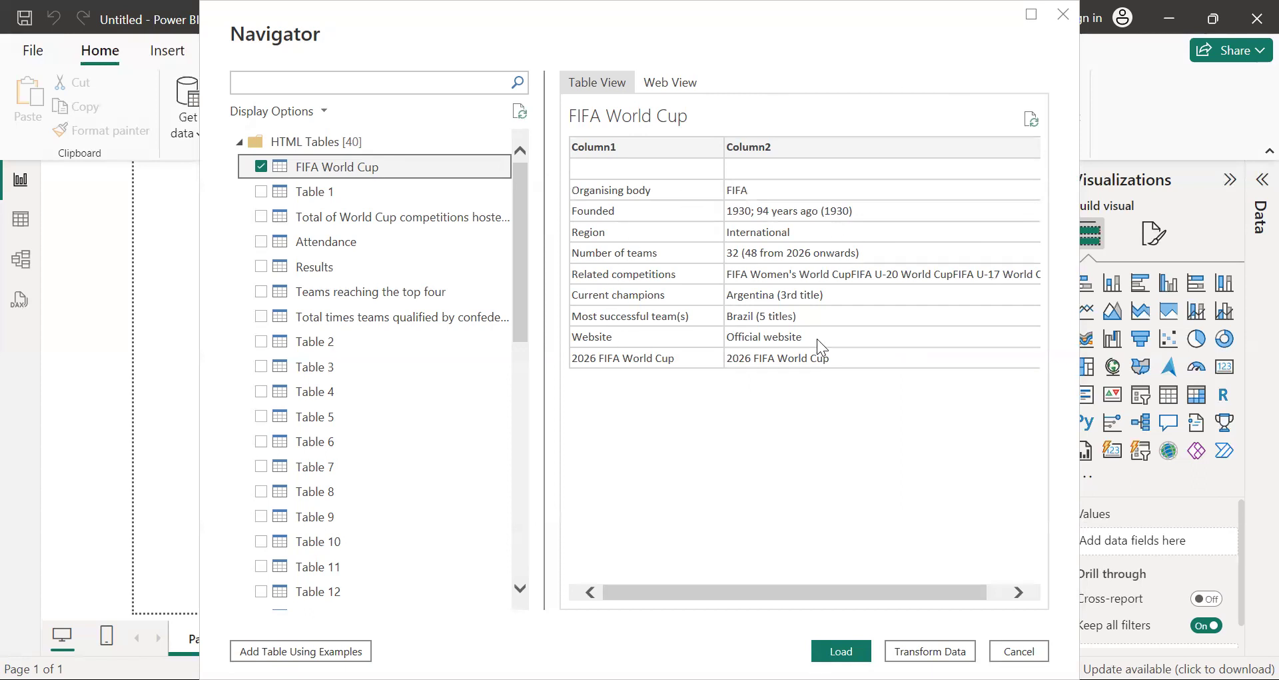
left_click(262, 167)
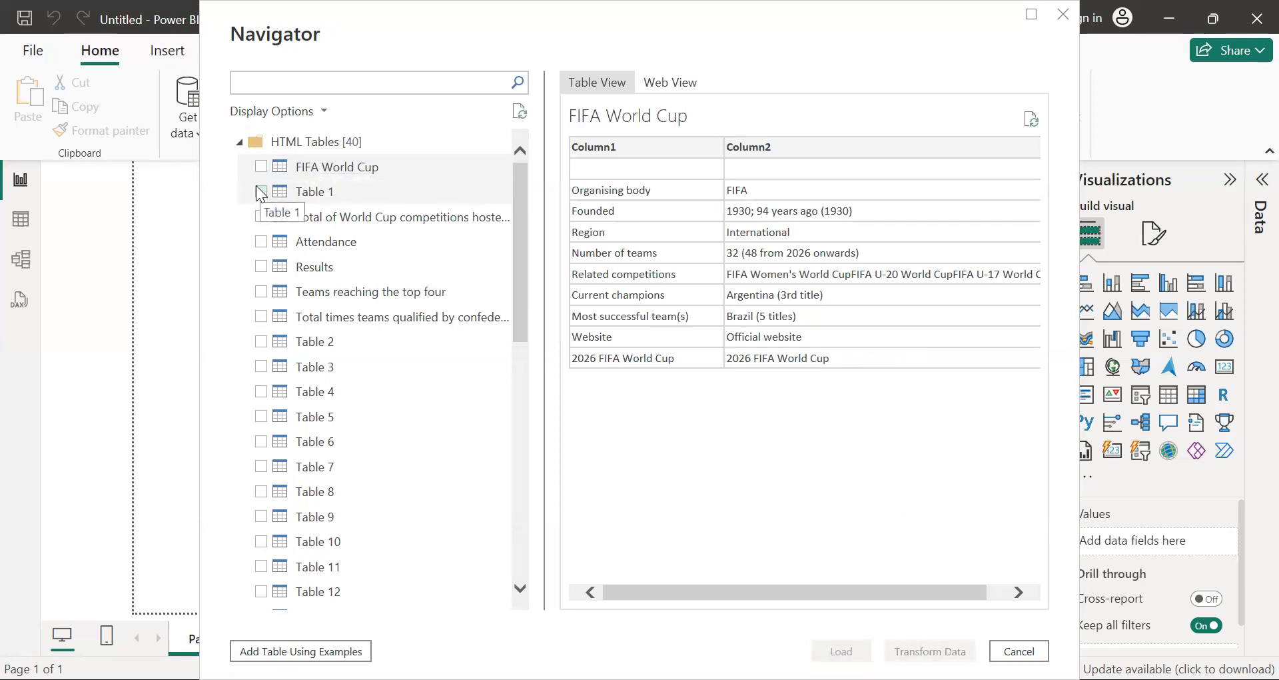
left_click(261, 193)
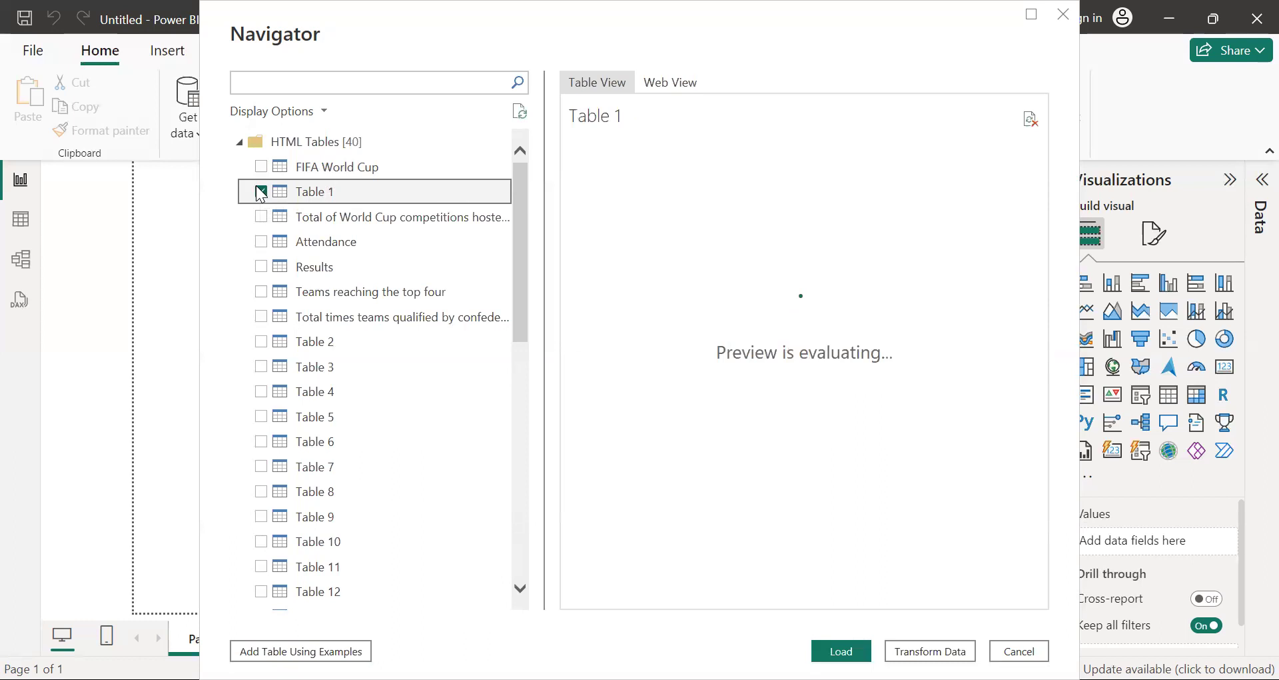
left_click(260, 193)
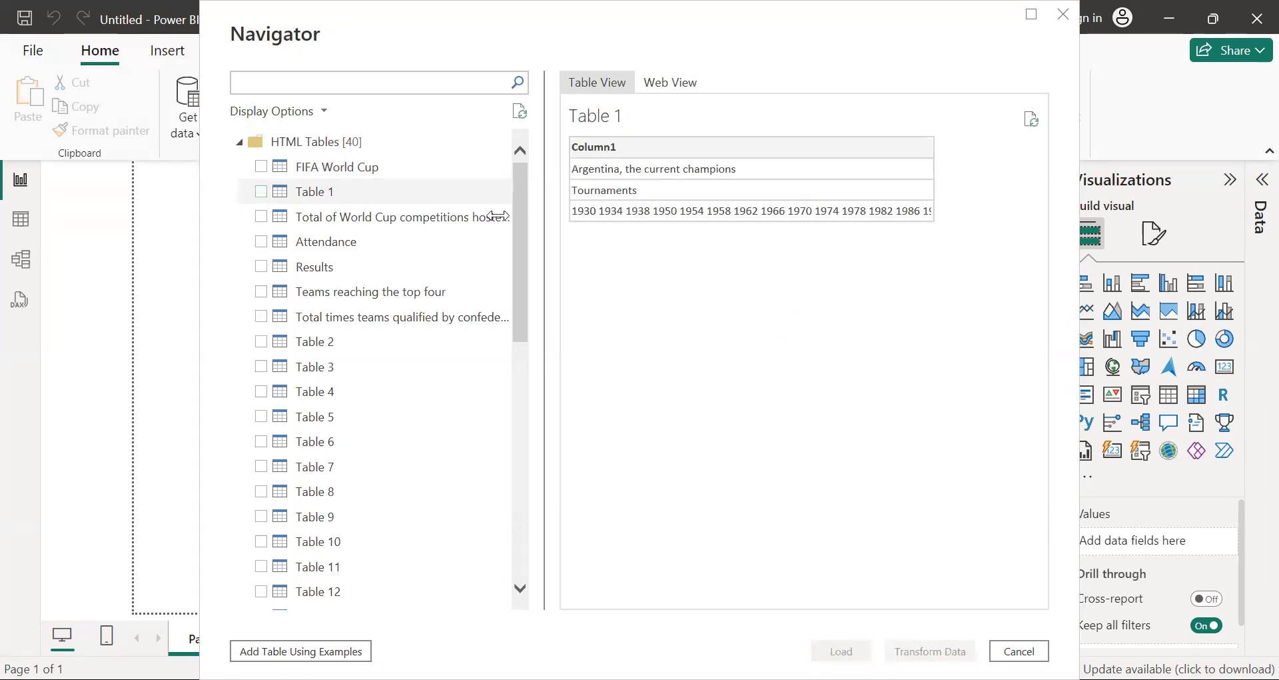
Step: Select the tables Total of World Cup competitions hosted, Attendance, Results and Teams reaching the top four, and open them for transformation in Power Query Editor
left_click(262, 218)
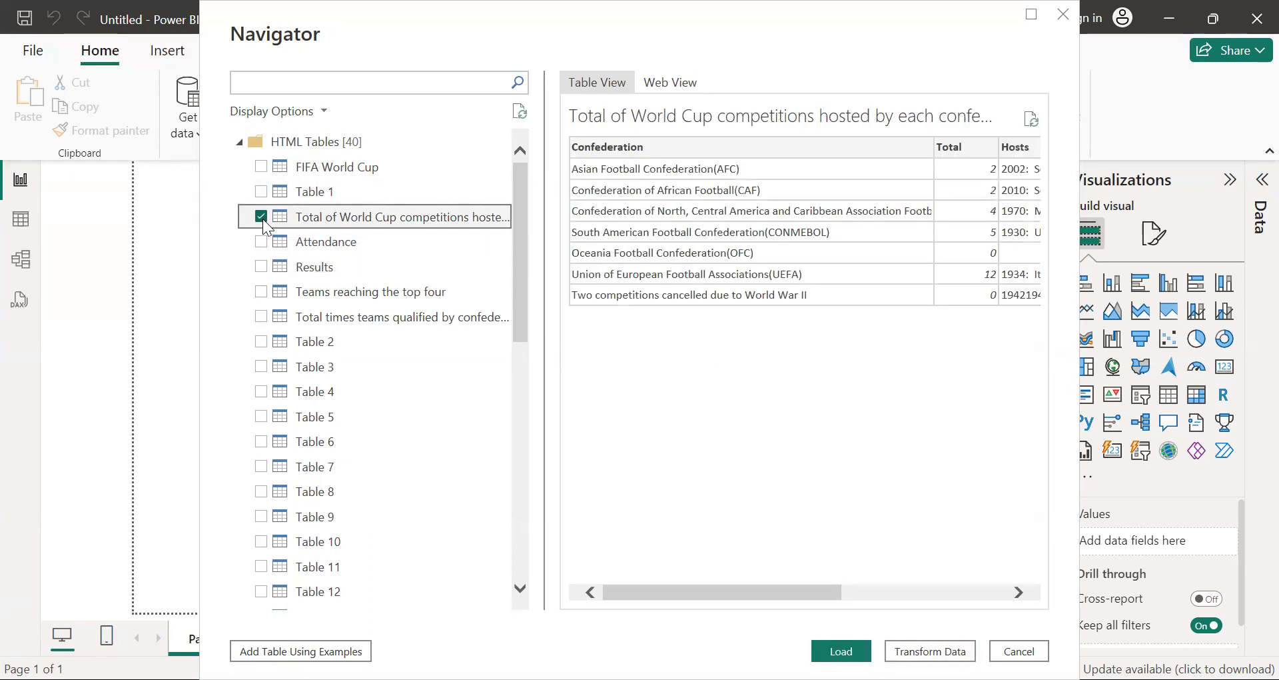
left_click(262, 242)
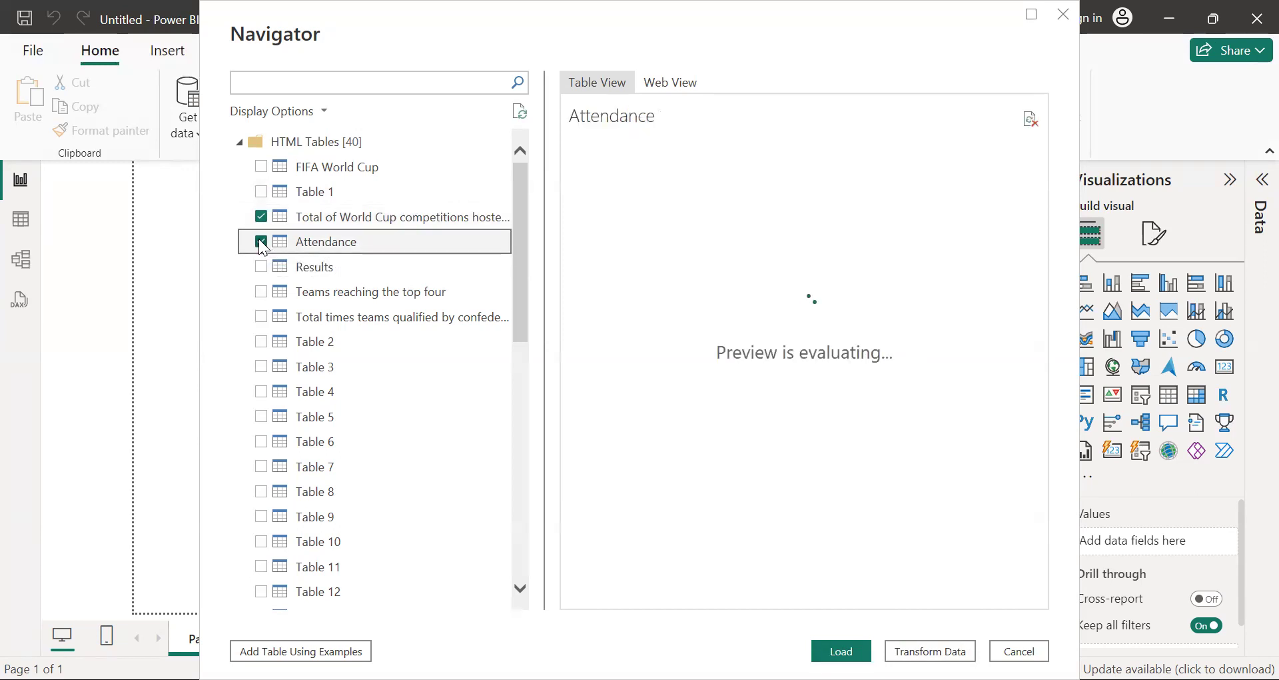
left_click(261, 274)
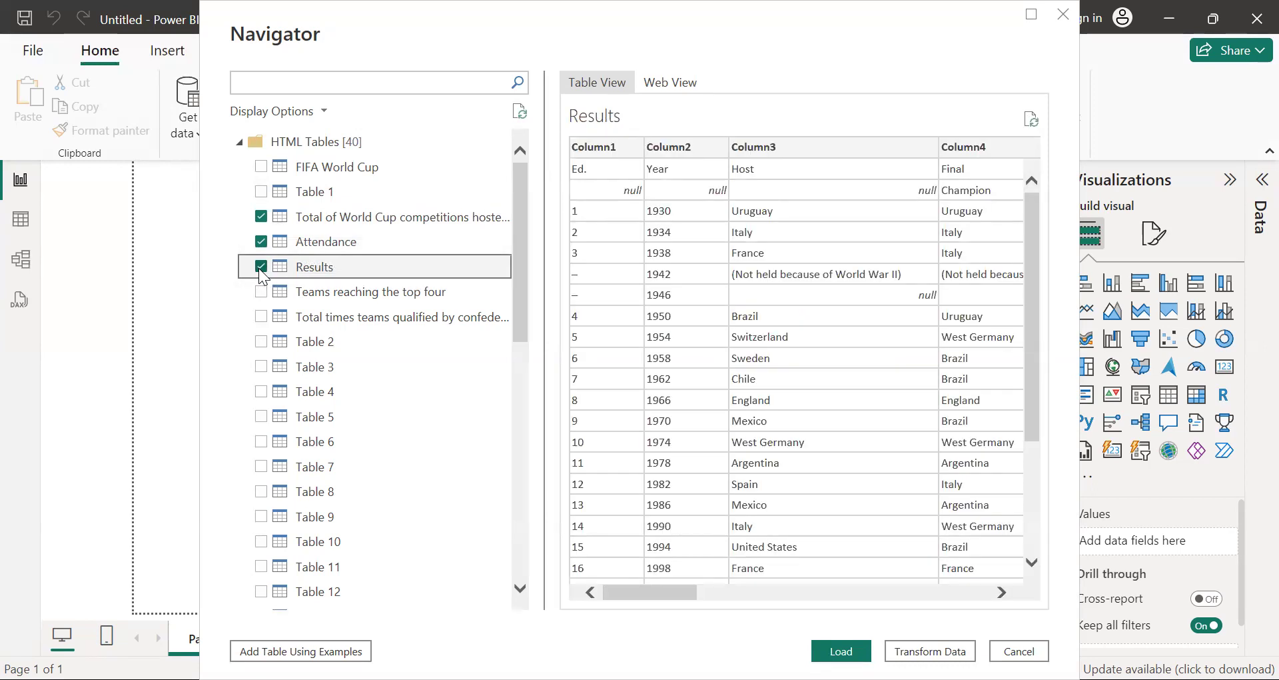
left_click_drag(644, 603, 579, 590)
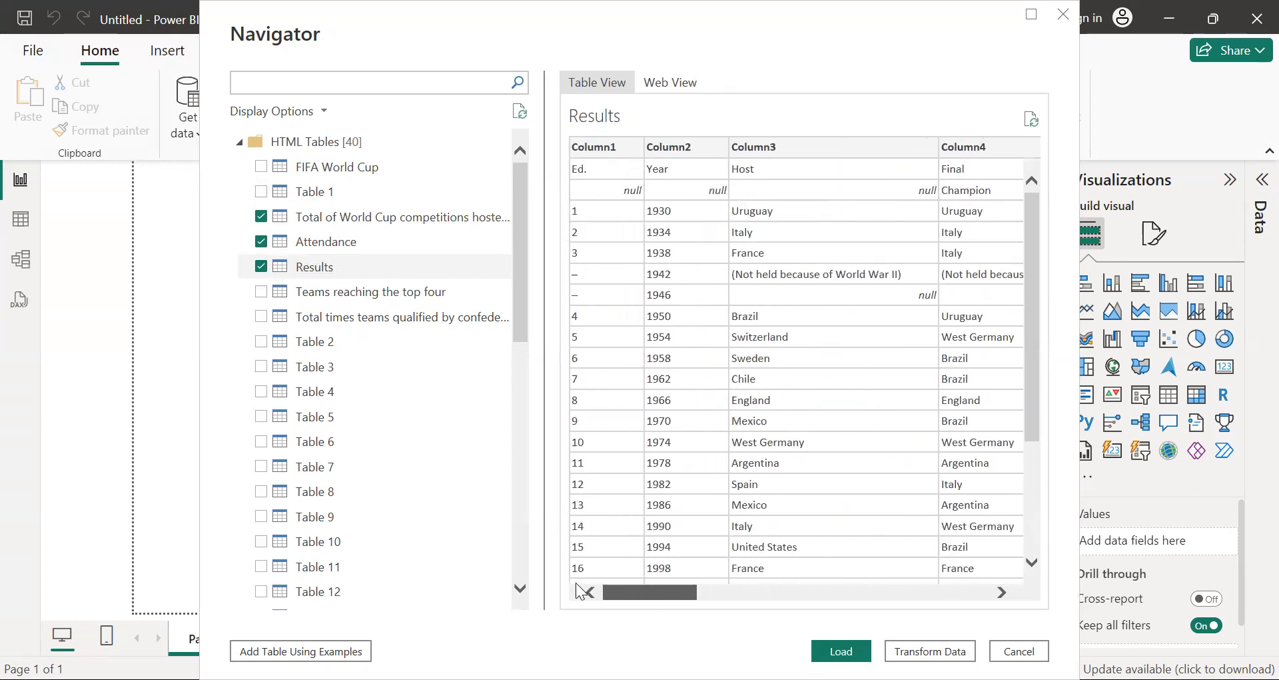
left_click_drag(1036, 349, 1029, 293)
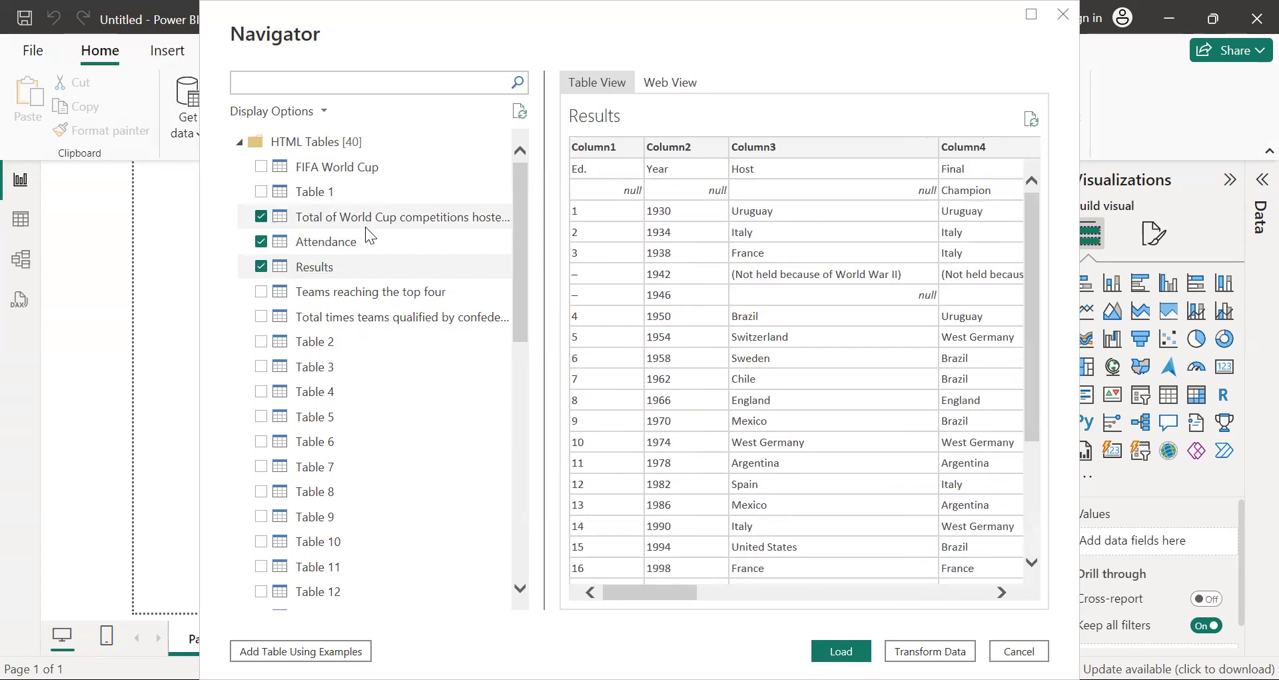
left_click(260, 293)
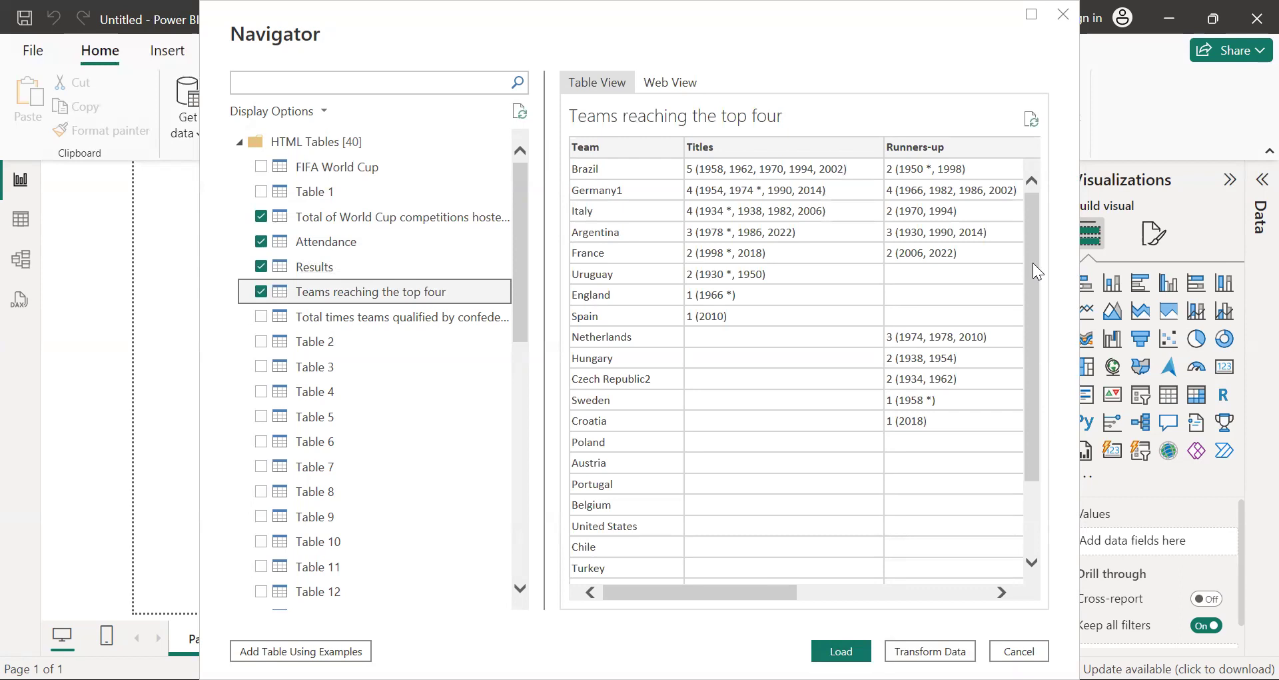
scroll(1034, 270, "down", 2)
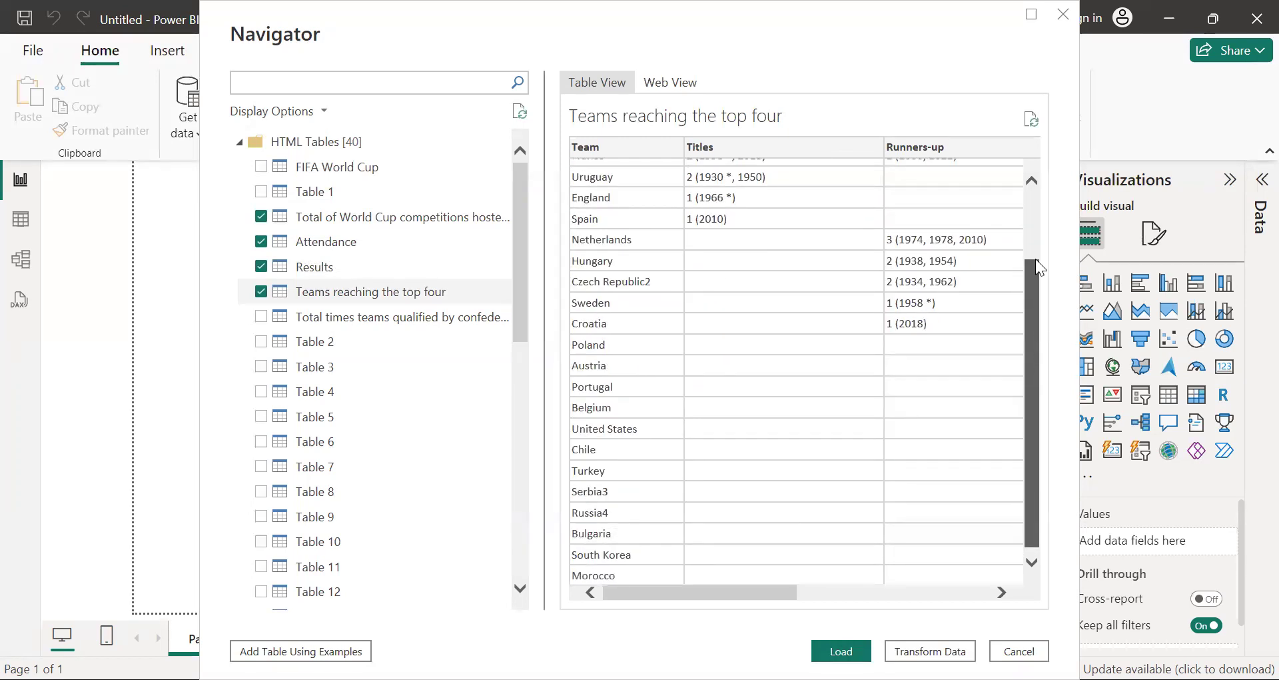
scroll(1037, 267, "up", 2)
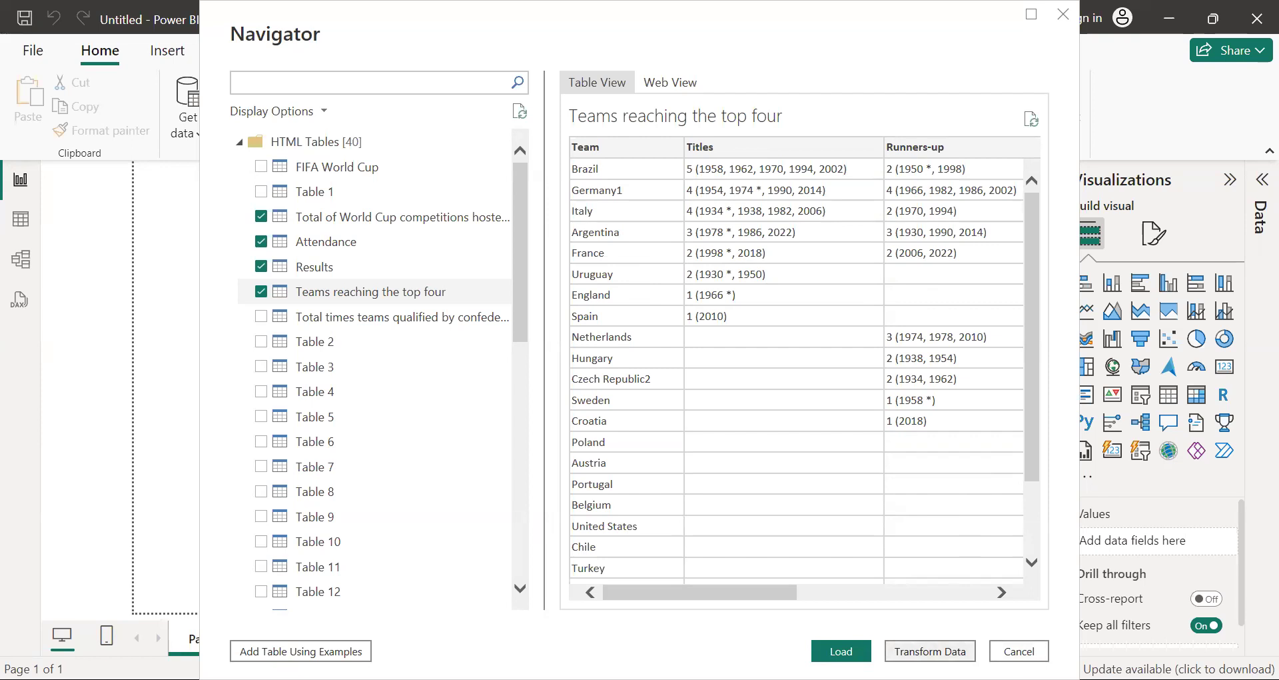
left_click(930, 651)
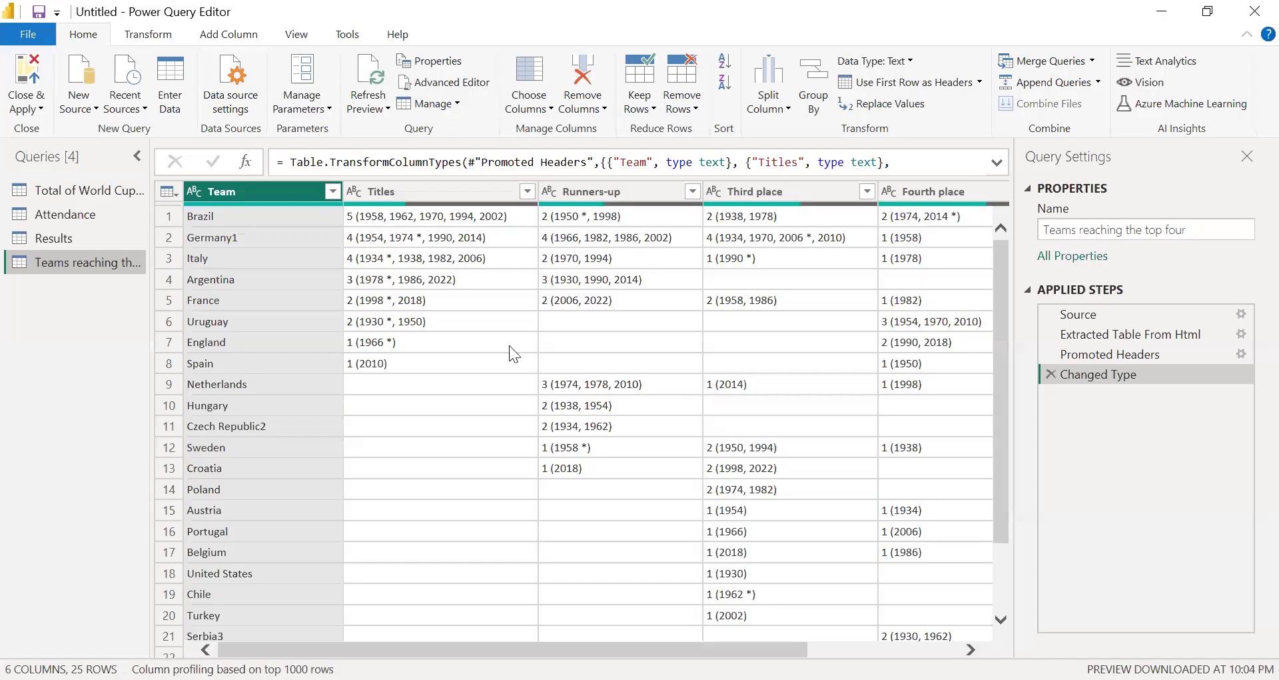
Step: Review the data of the World Cup competitions hosted and Attendance queries, dismissing the error dialog
left_click(62, 190)
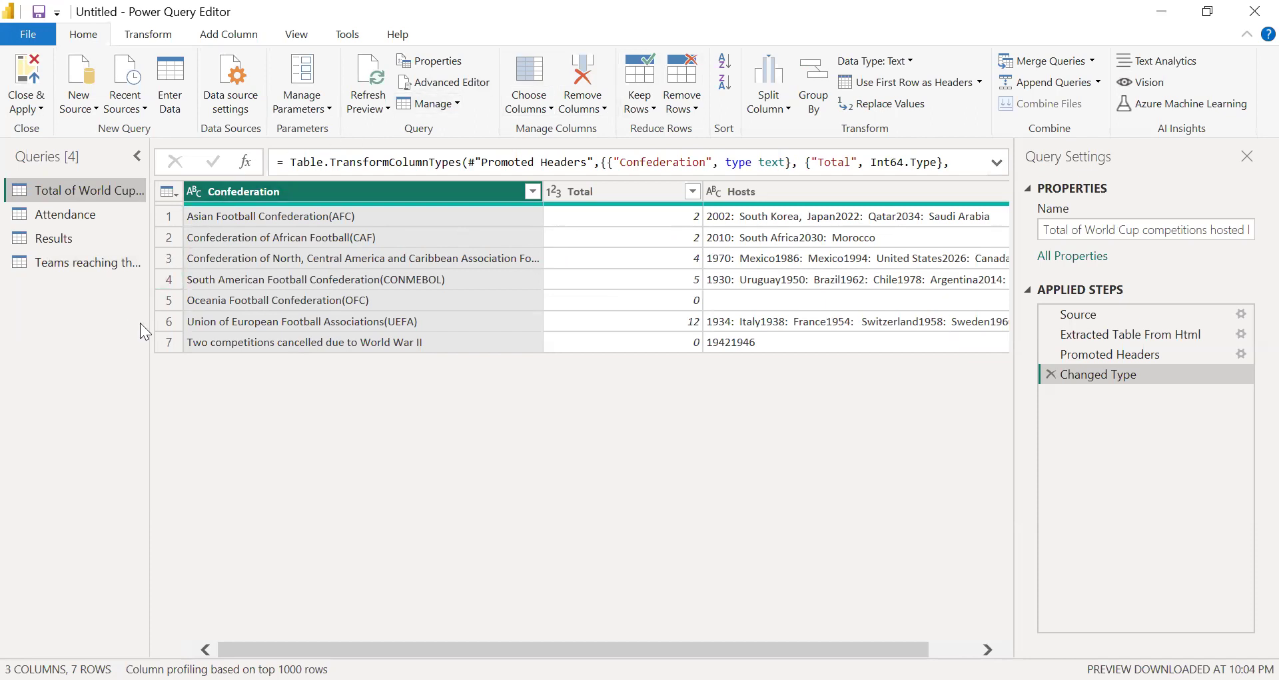
left_click(71, 215)
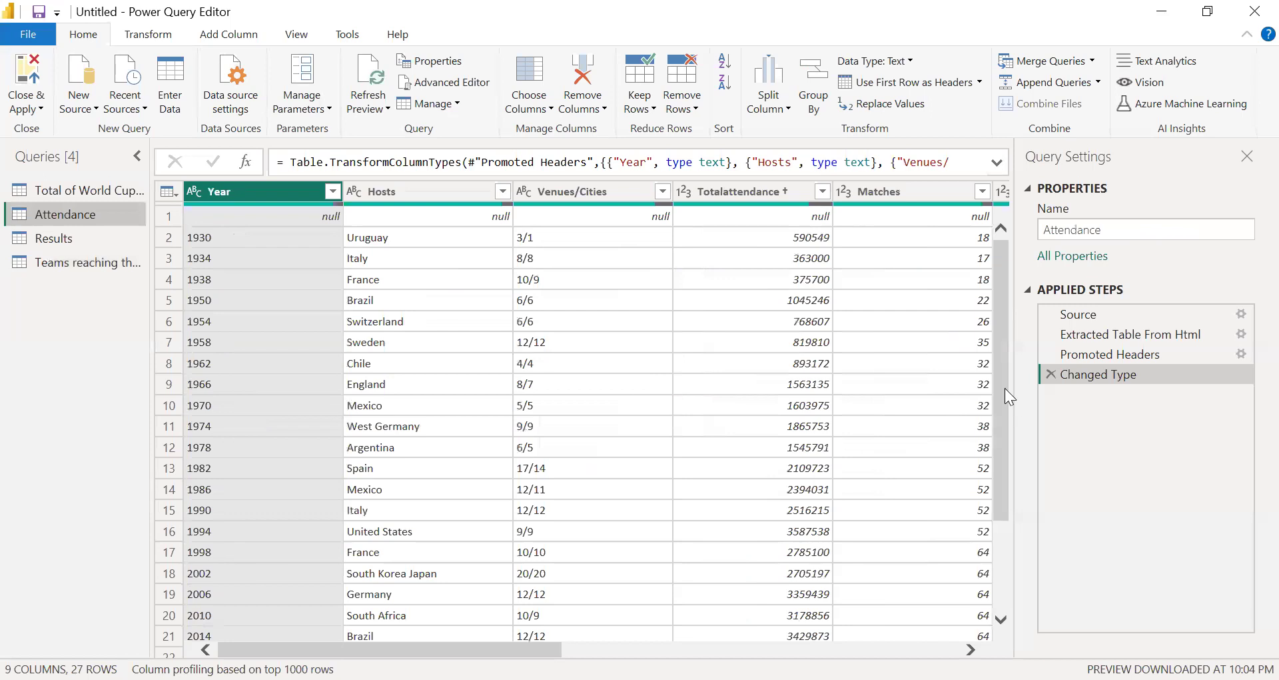
left_click_drag(1004, 425, 998, 502)
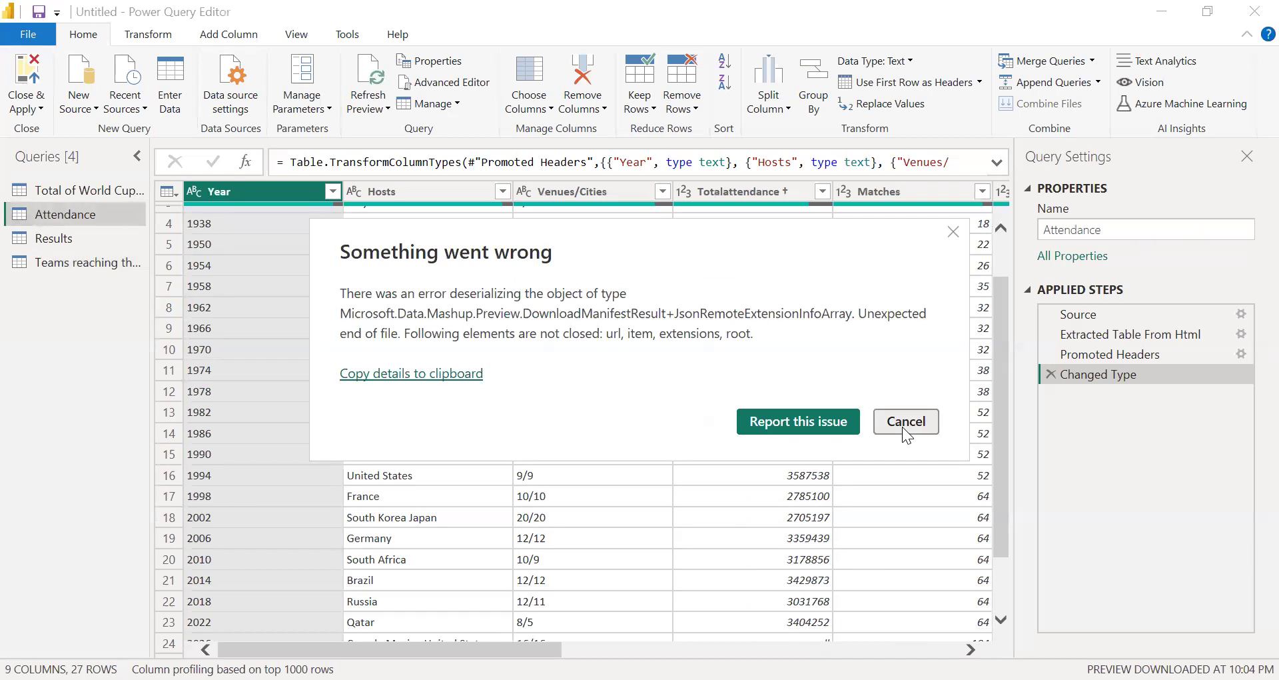
left_click(906, 427)
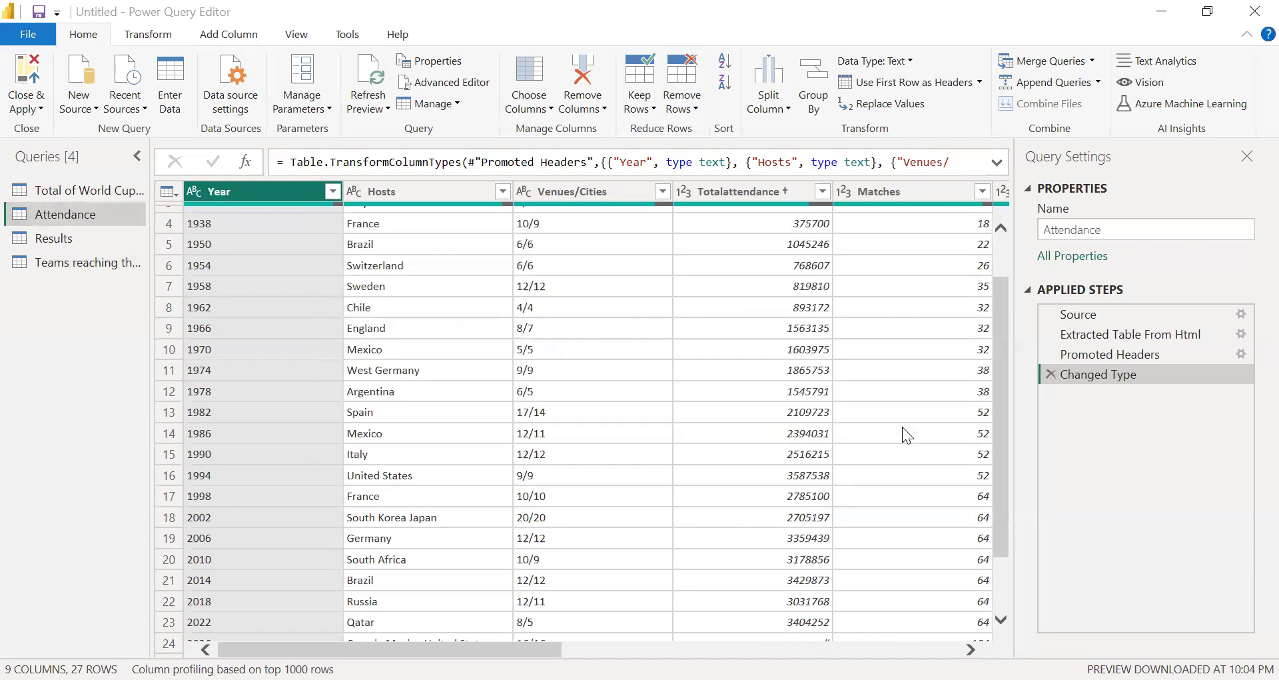
left_click_drag(1001, 360, 998, 252)
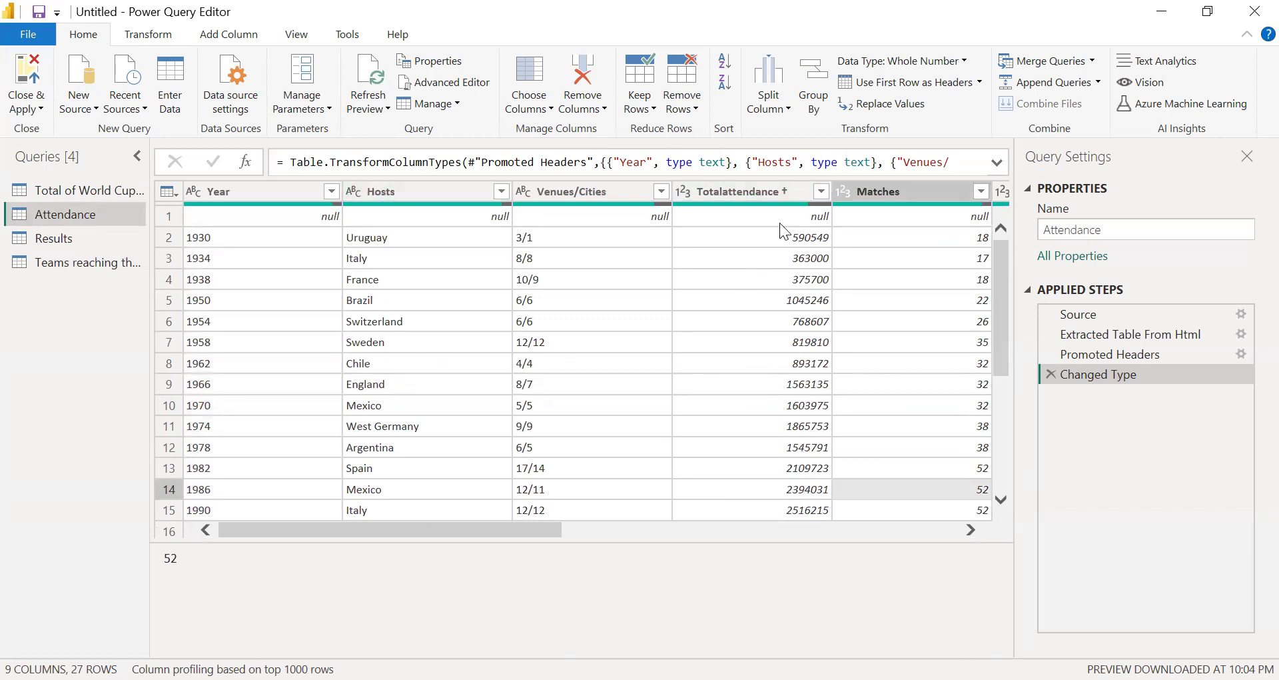
Step: Close the query editor and apply the pending changes to the report
left_click(42, 110)
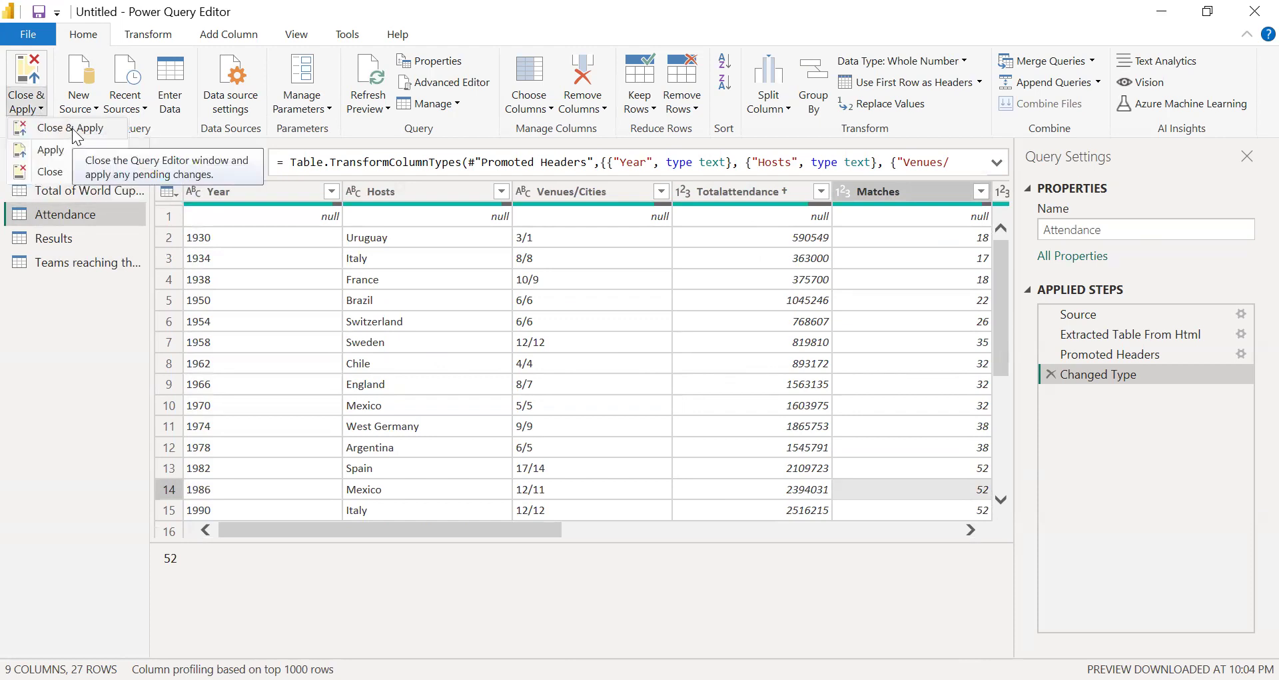
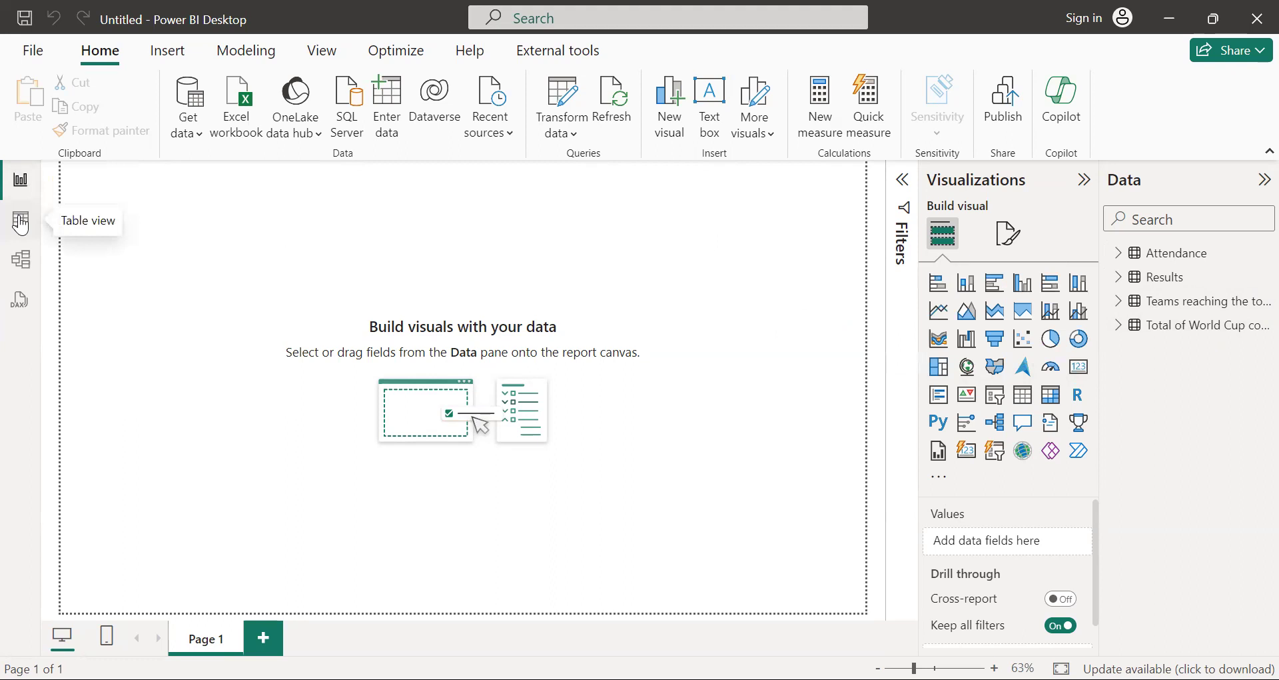
Step: Look through the loaded Attendance and Results tables in Table view
left_click(21, 225)
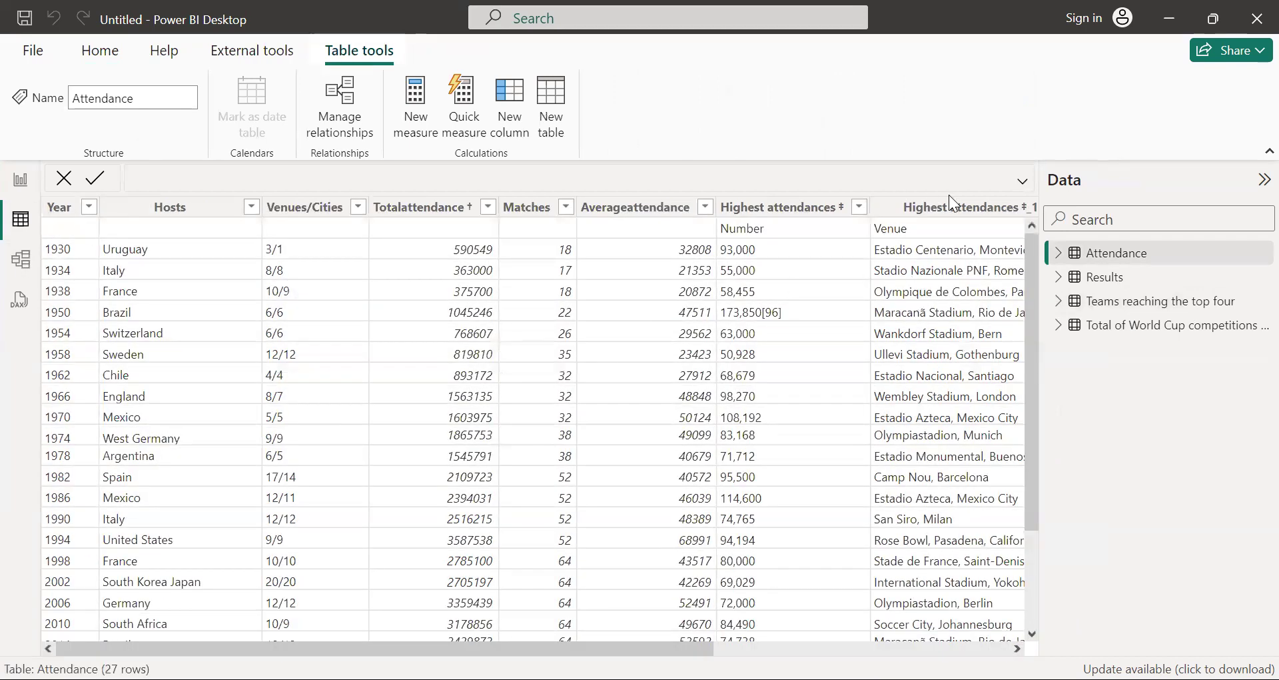
left_click_drag(1033, 349, 1032, 224)
left_click(1098, 284)
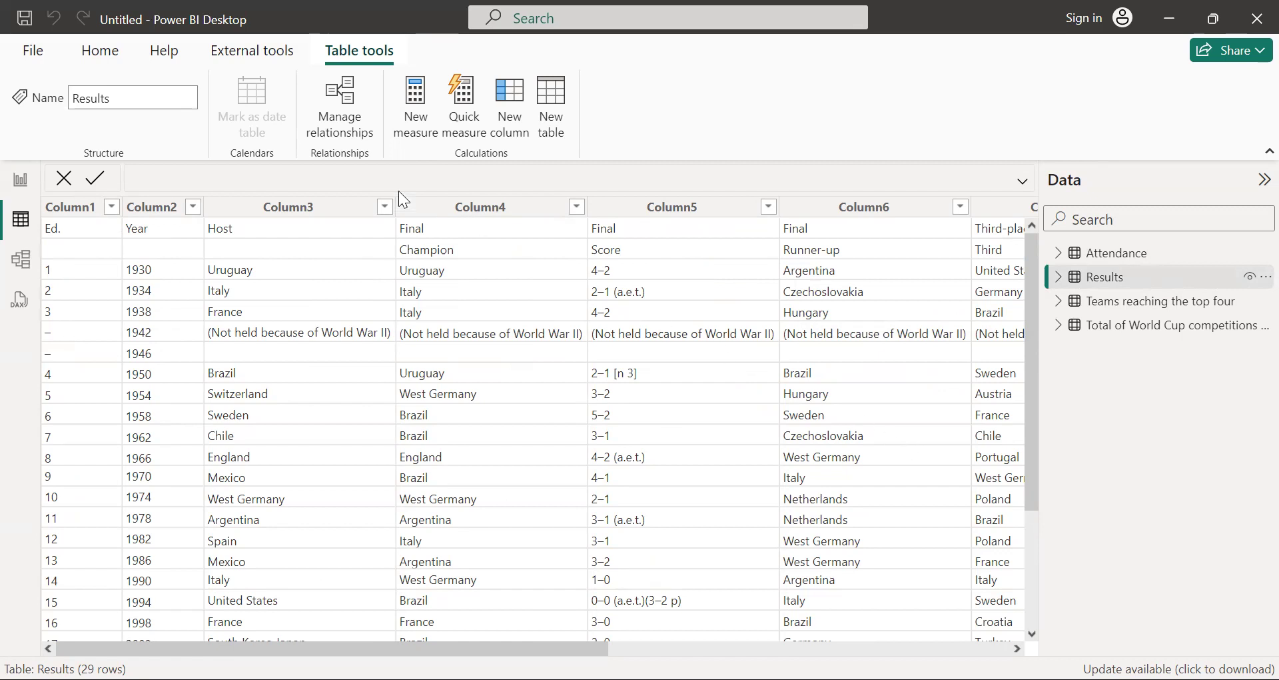
Step: Connect to the Excel workbook Staff Salary in the Power BI Free Training folder as a new data source
left_click(107, 56)
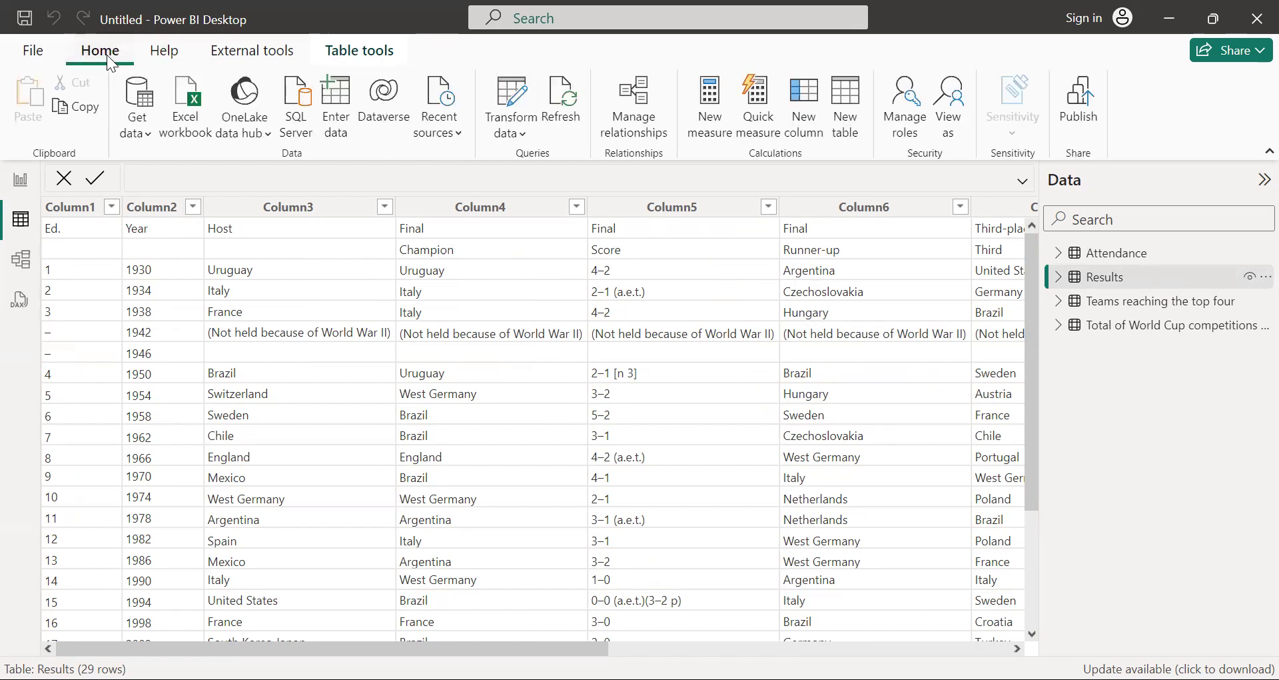
left_click(117, 118)
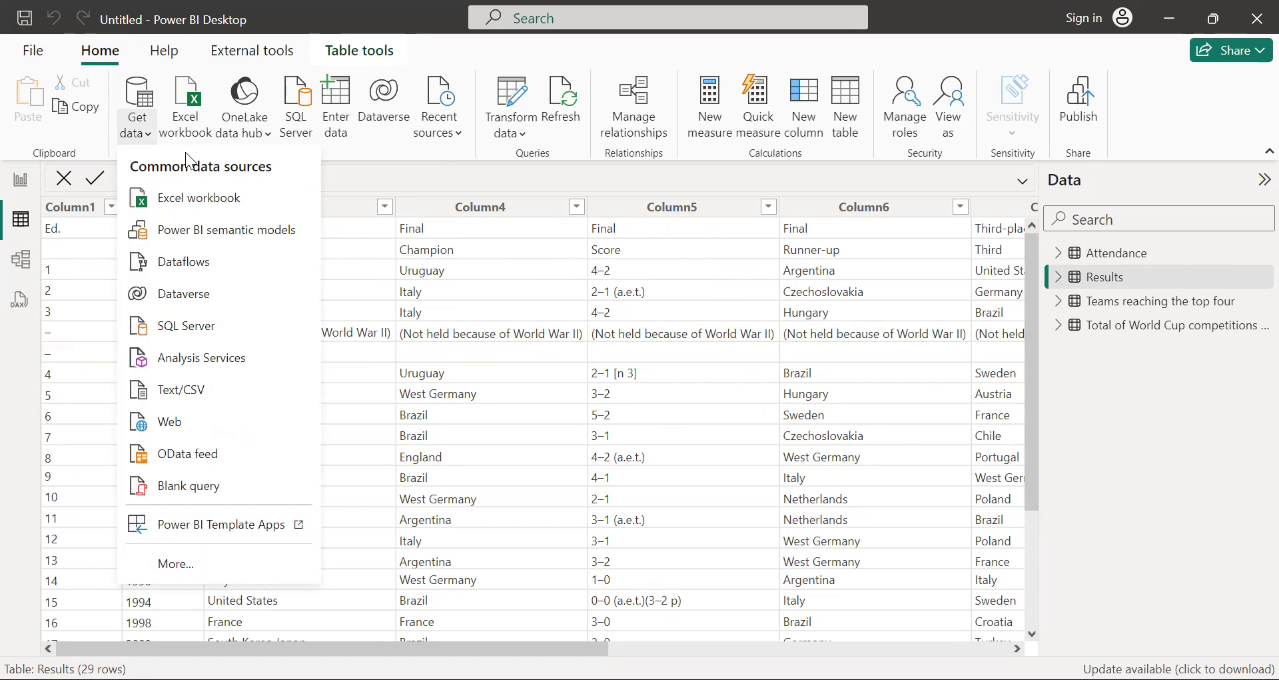
left_click(212, 200)
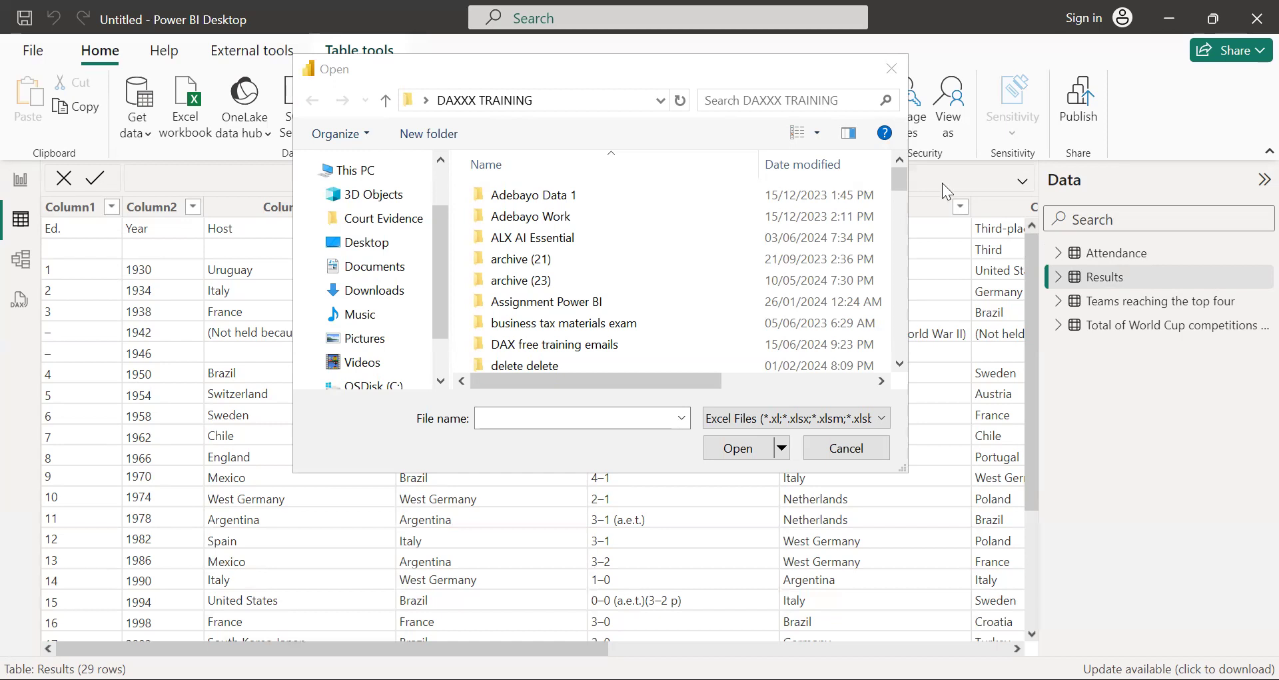
mouse_move(897, 176)
left_mouse_down()
mouse_move(891, 320)
mouse_move(900, 165)
mouse_move(898, 184)
left_mouse_up()
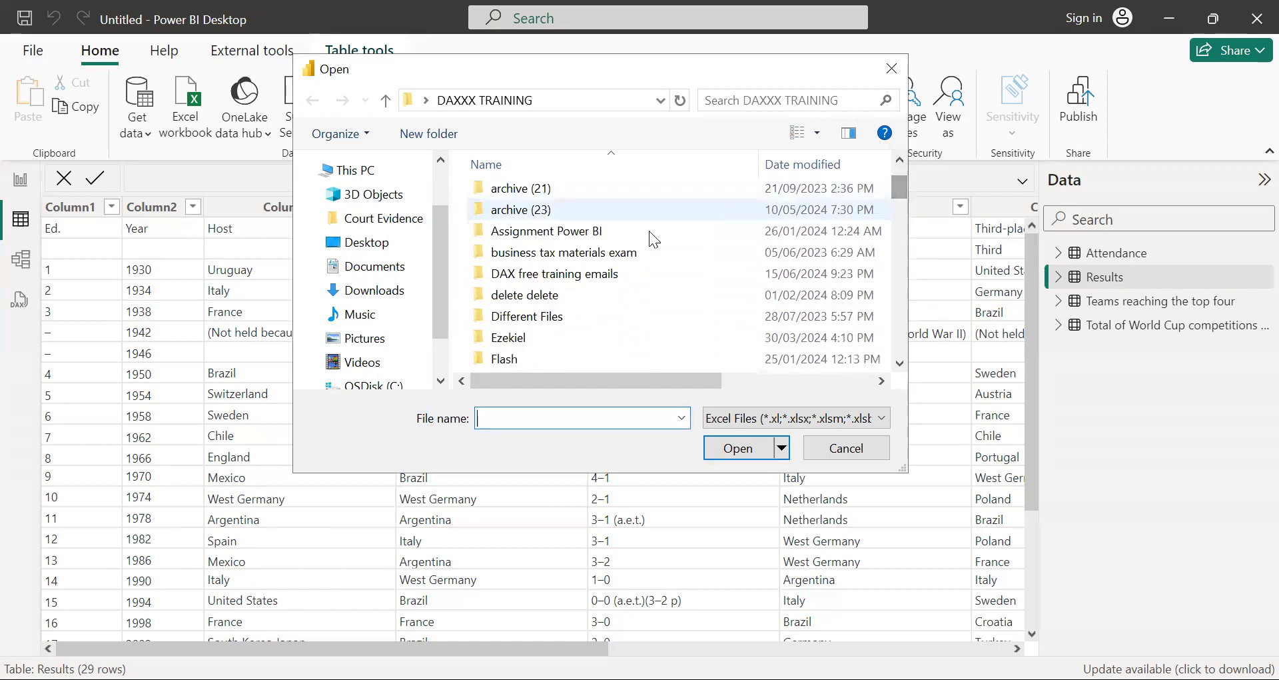
scroll(566, 283, "down", 5)
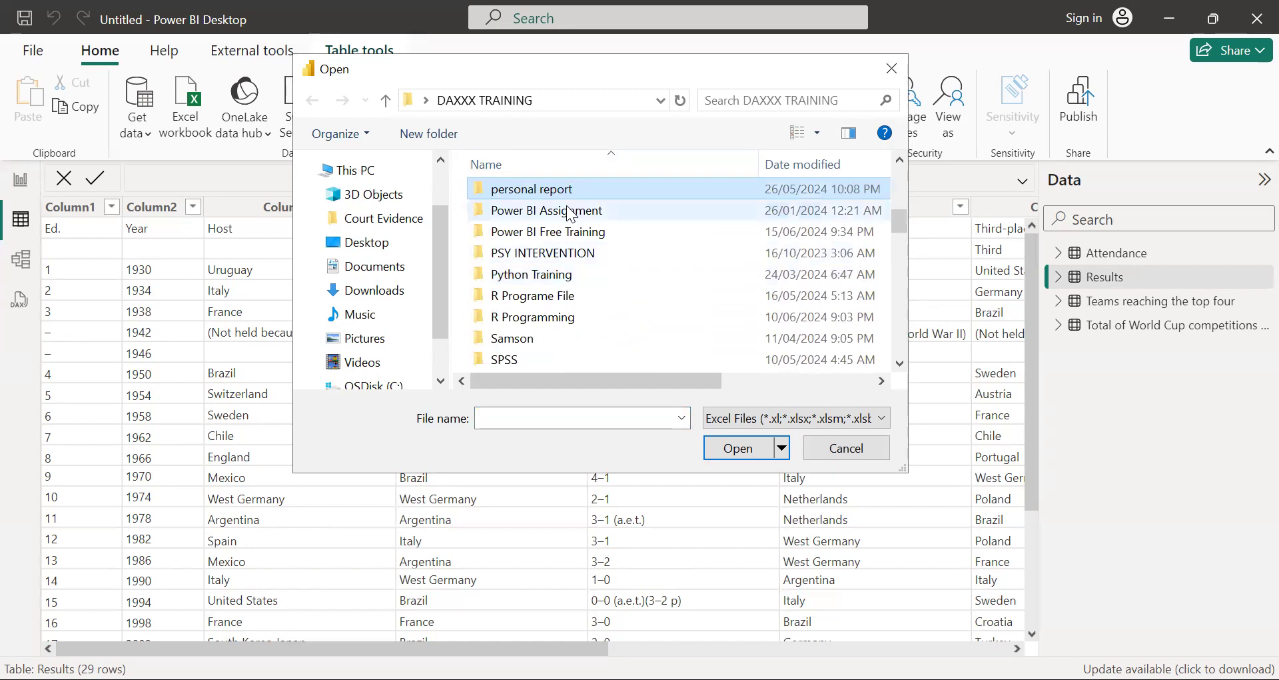
double_click(568, 231)
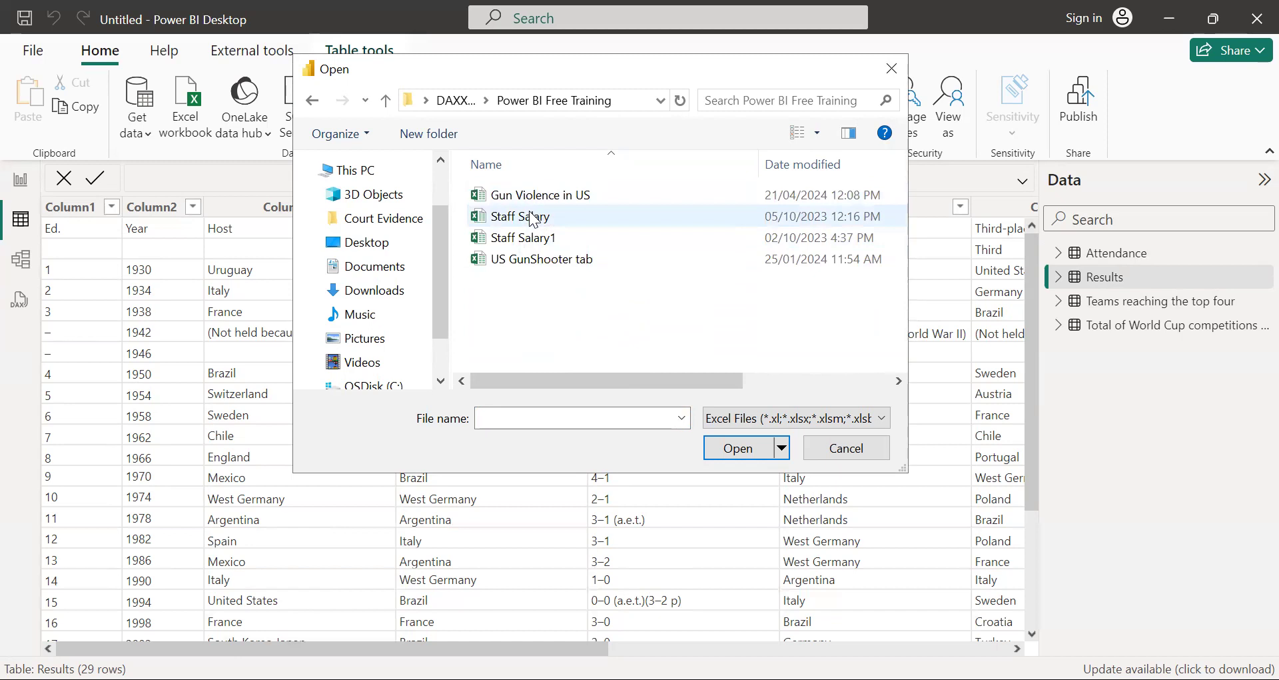
left_click(580, 213)
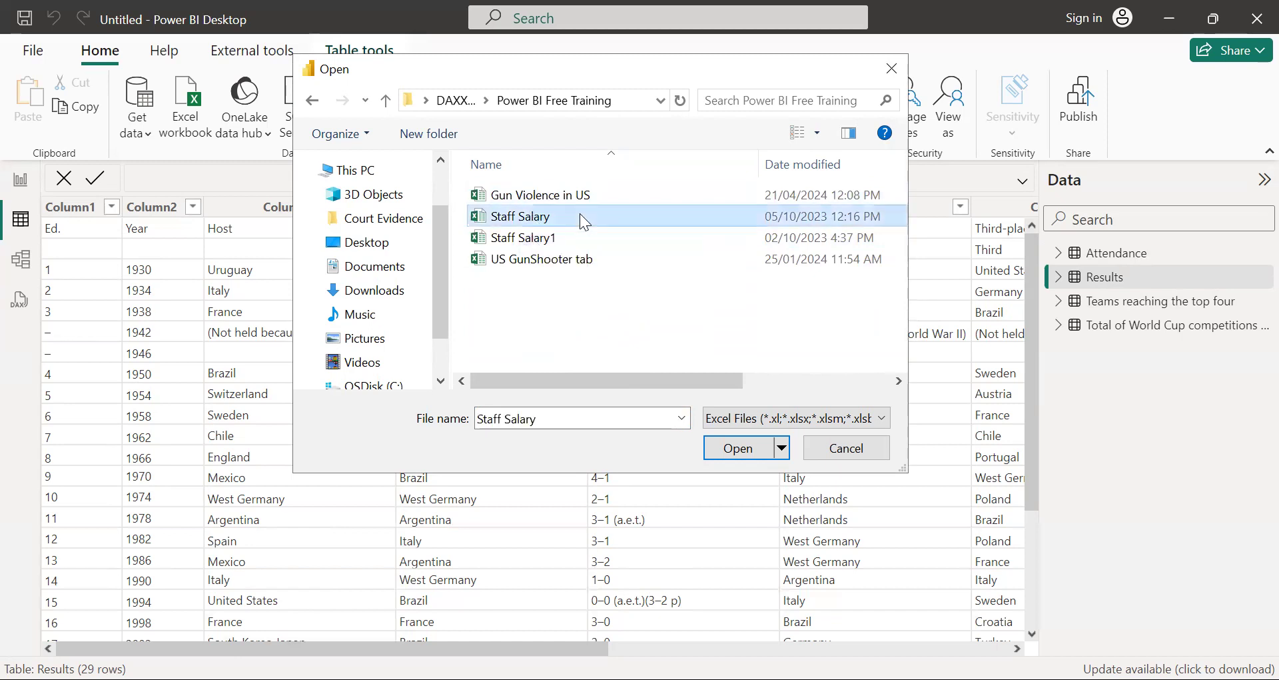
double_click(580, 213)
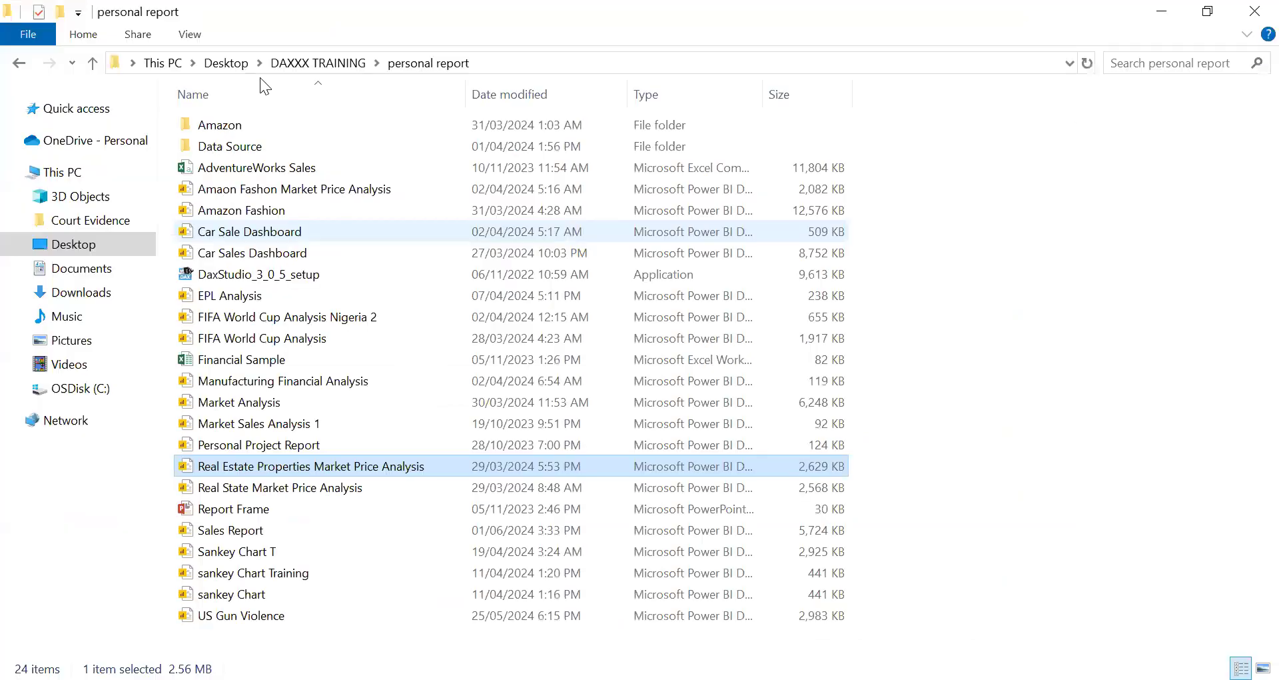
Step: In File Explorer, open the Staff Salary workbook from the Power BI Free Training folder in Excel and dismiss the activation wizard
left_click(19, 62)
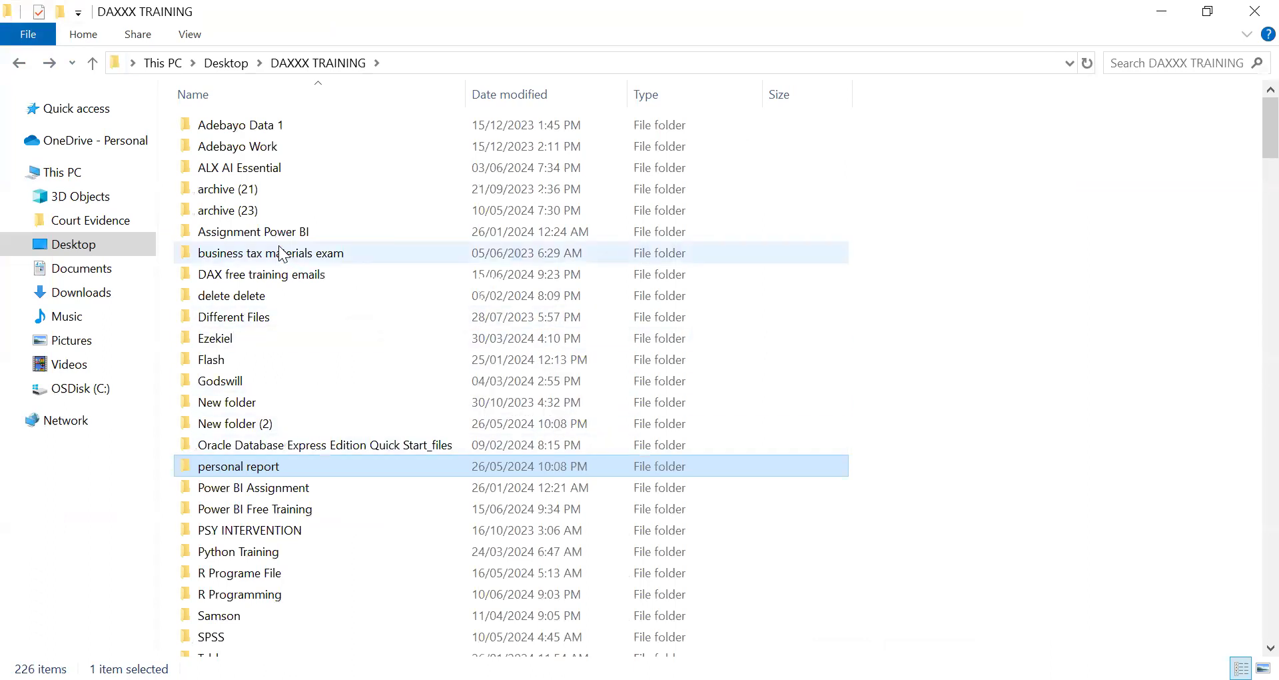
double_click(294, 509)
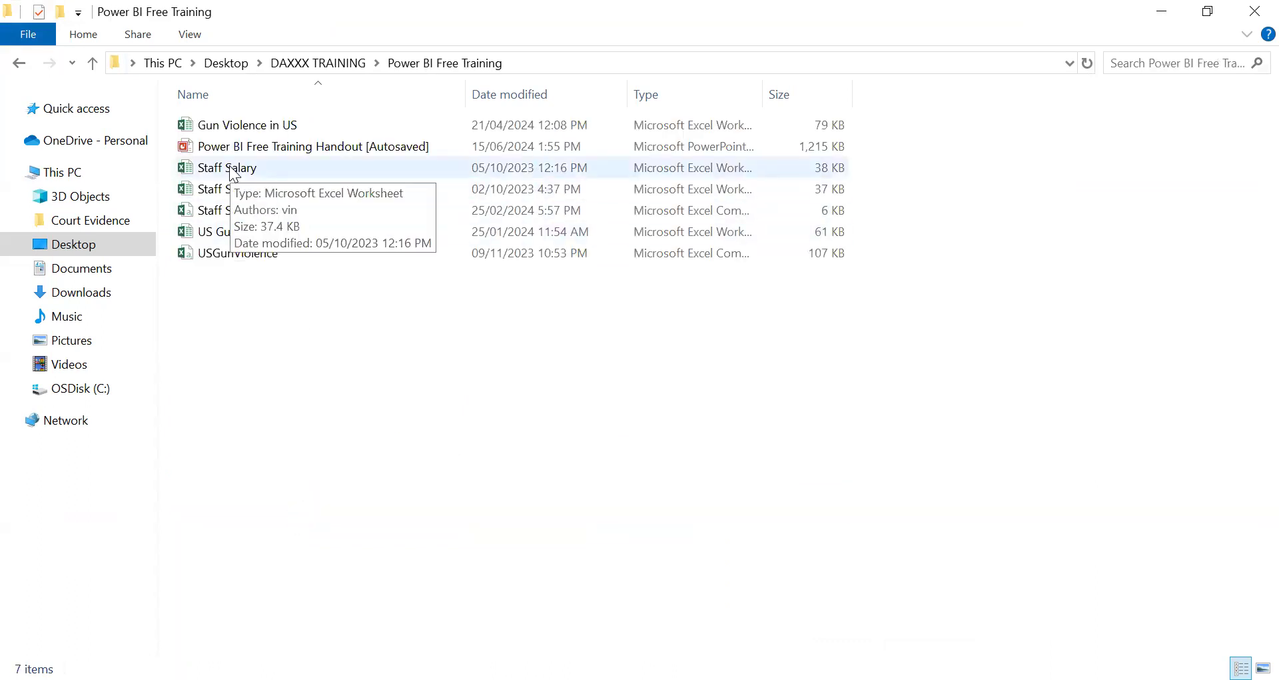
left_click(230, 168)
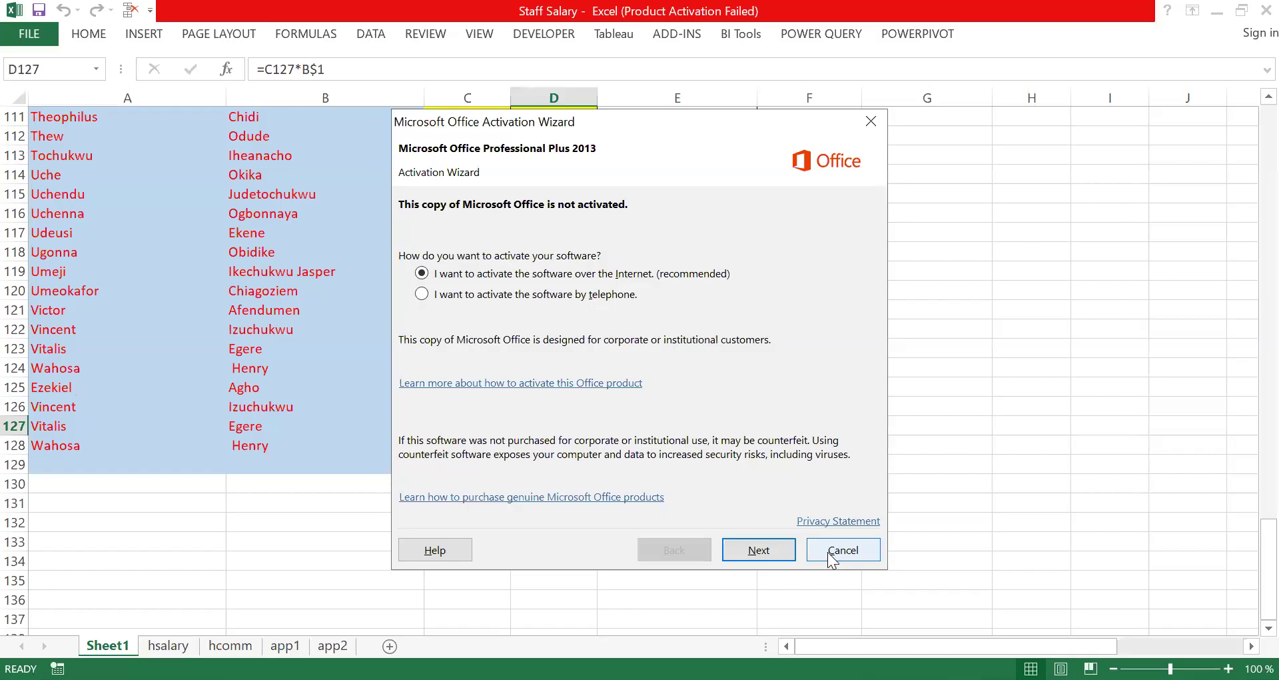
left_click(833, 551)
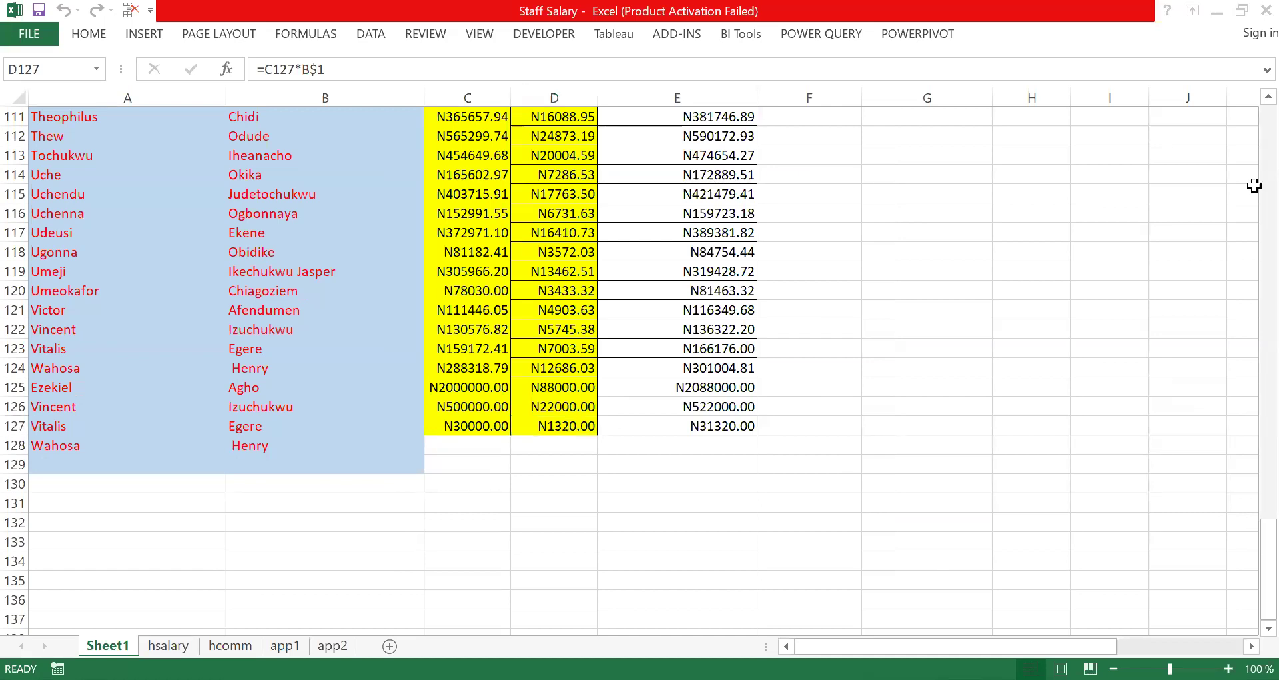
Step: Review the staff salary data on Sheet1 and look through the hsalary, hcomm, app1 and app2 sheets
scroll(1247, 169, "up", 20)
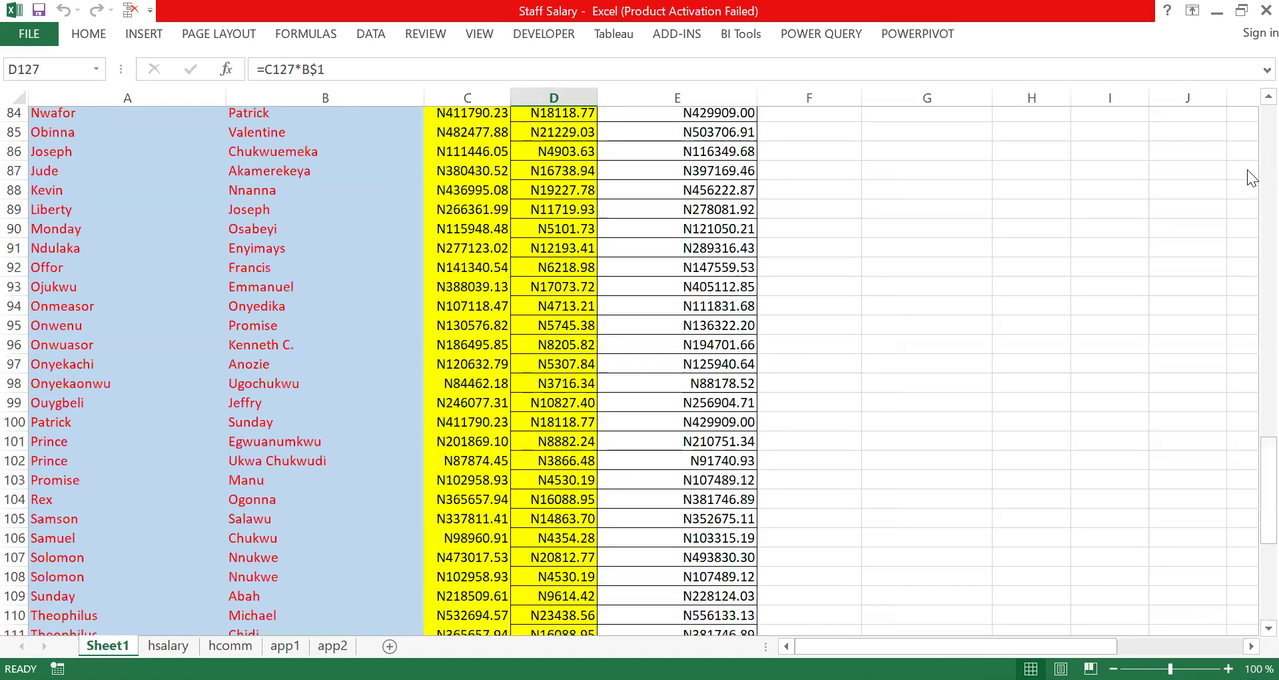
scroll(1247, 247, "up", 10)
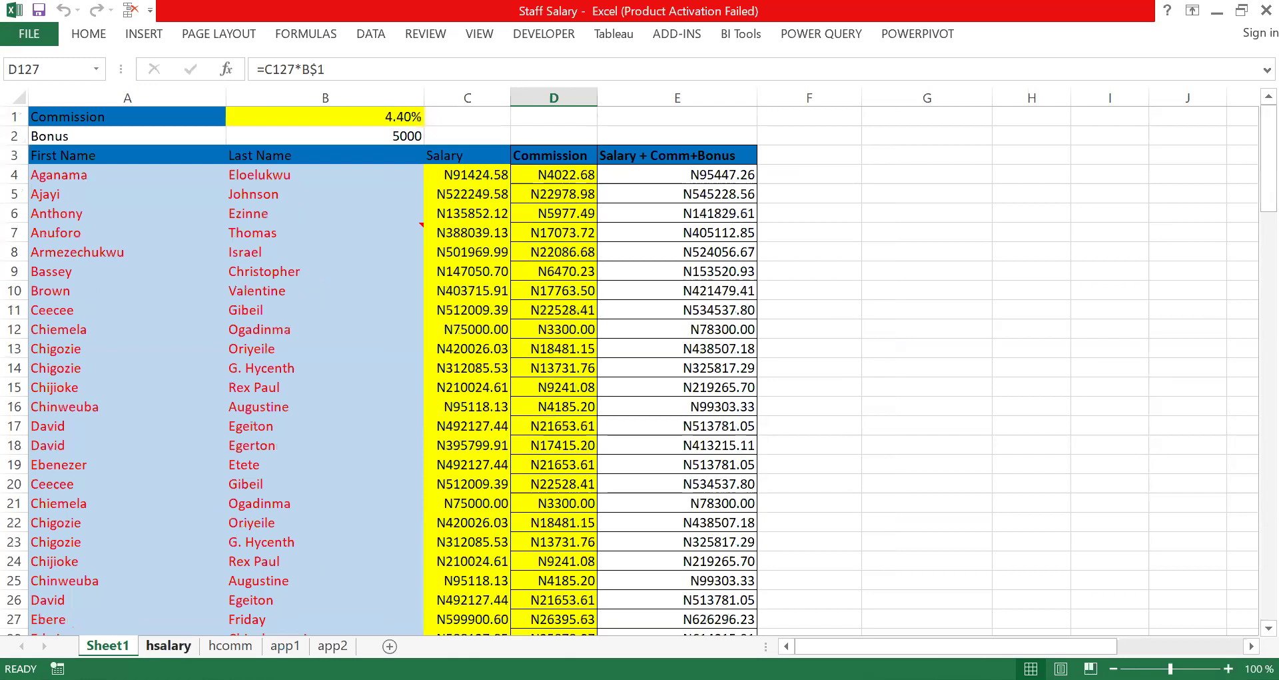
left_click(168, 645)
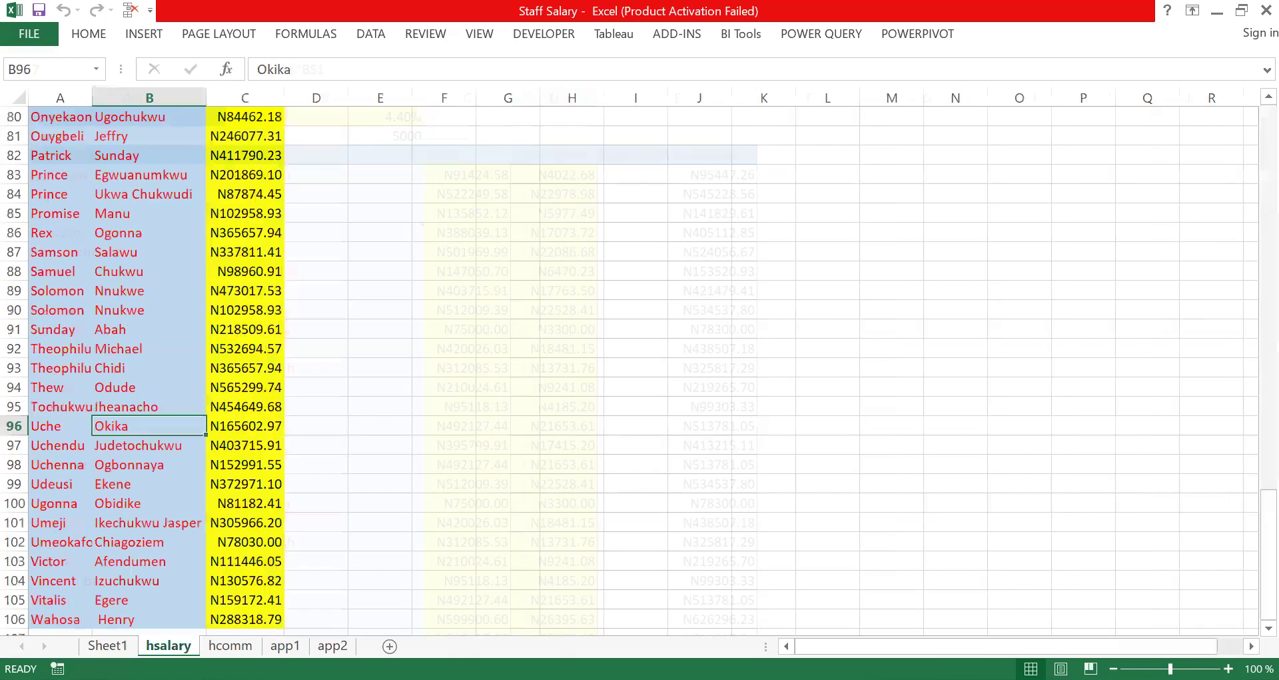
key("ctrl+Page_Down")
key("ctrl+Page_Down")
key("ctrl+Page_Down")
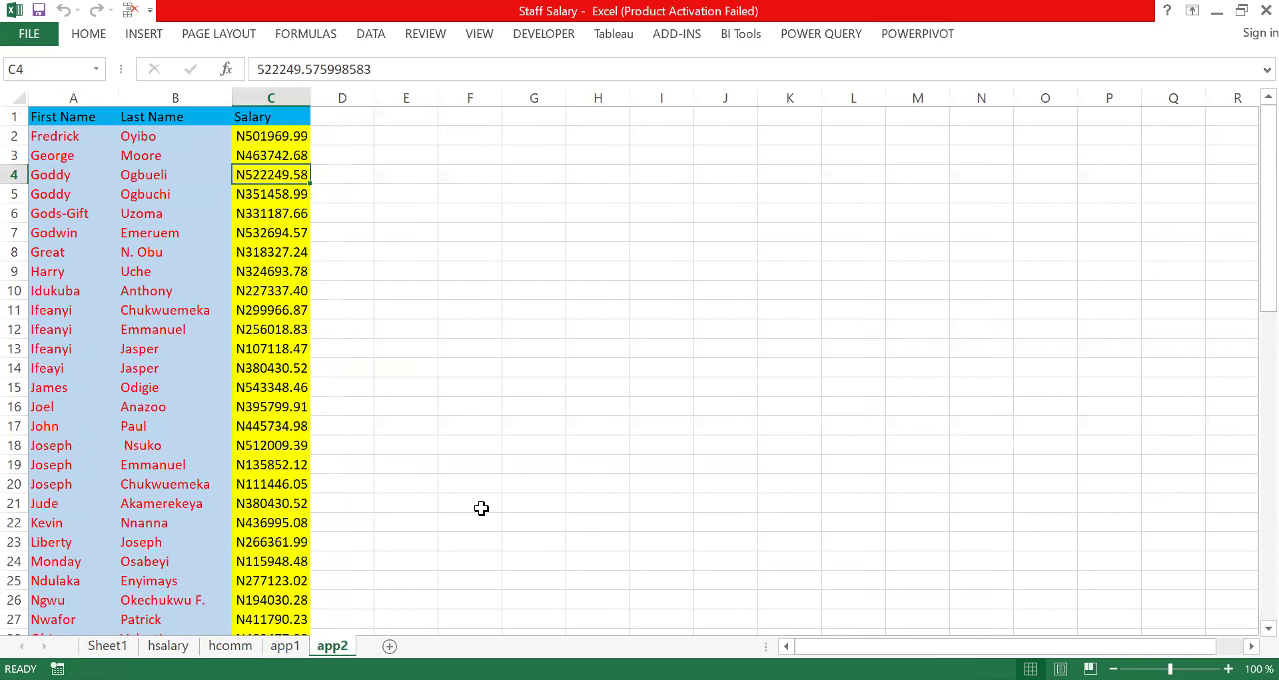
Step: Return to Power BI Desktop, select the sheets app1, app2, hcomm, hsalary and Sheet1, and open them for transformation
key("alt+Tab")
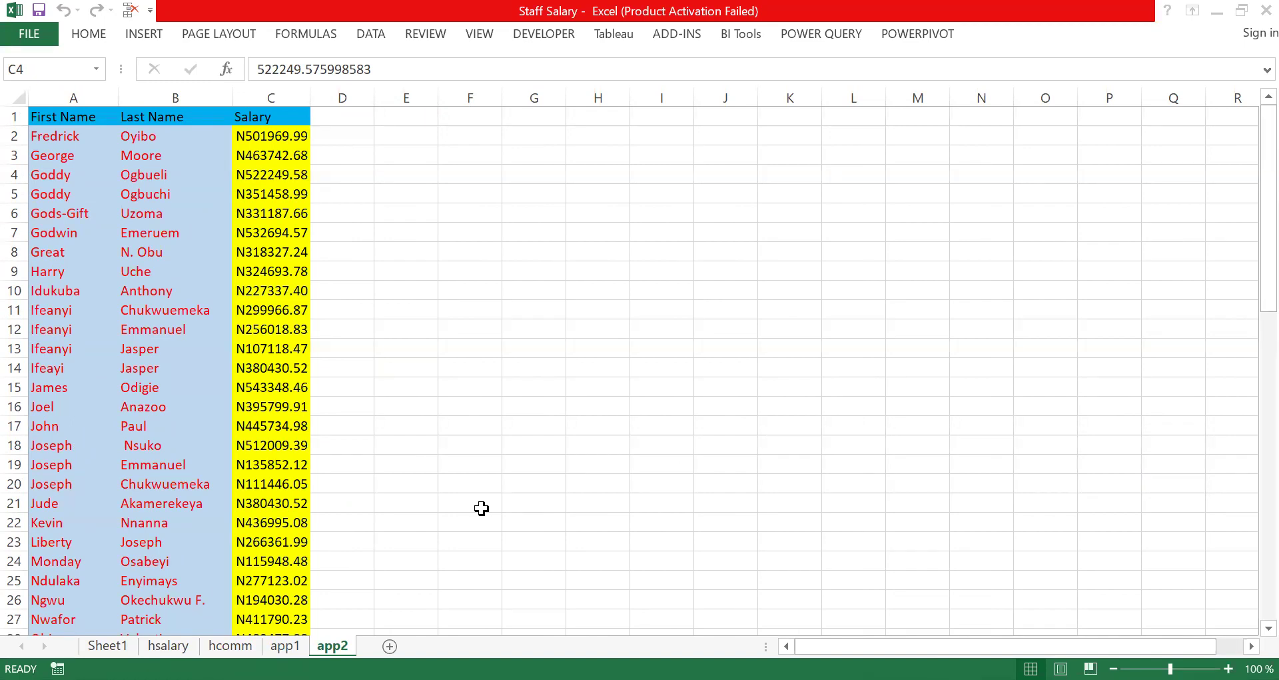
key("alt+Tab")
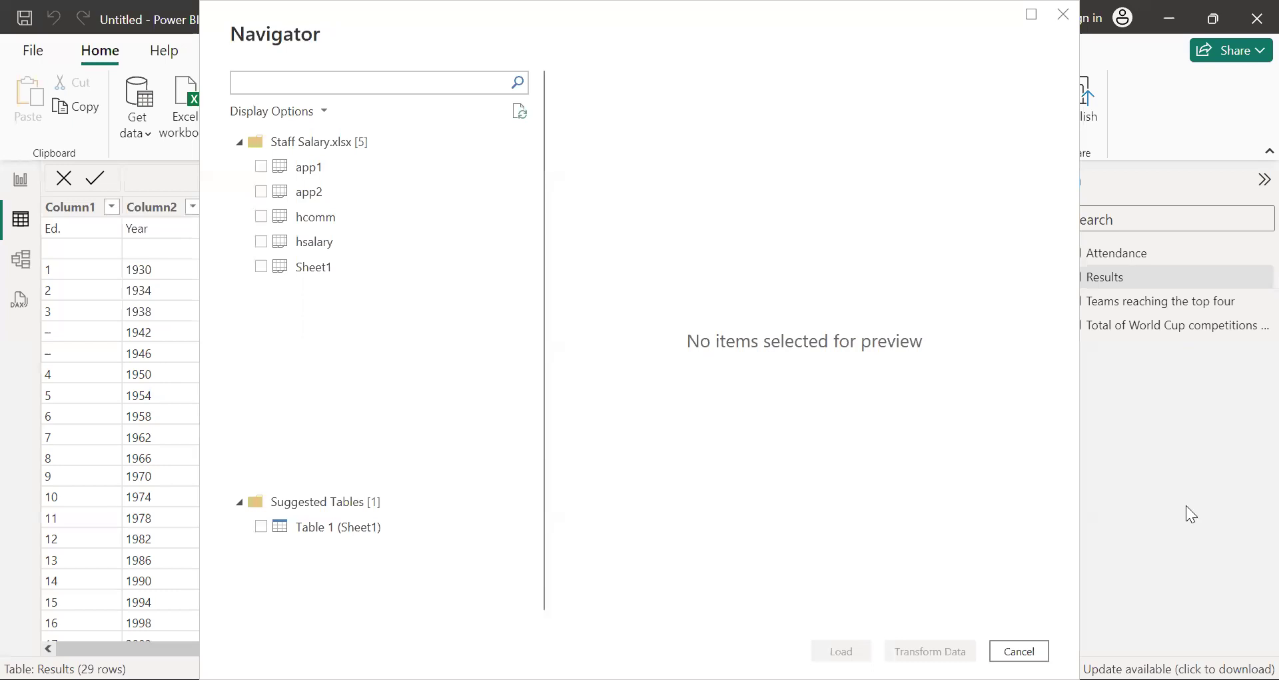
left_click(261, 168)
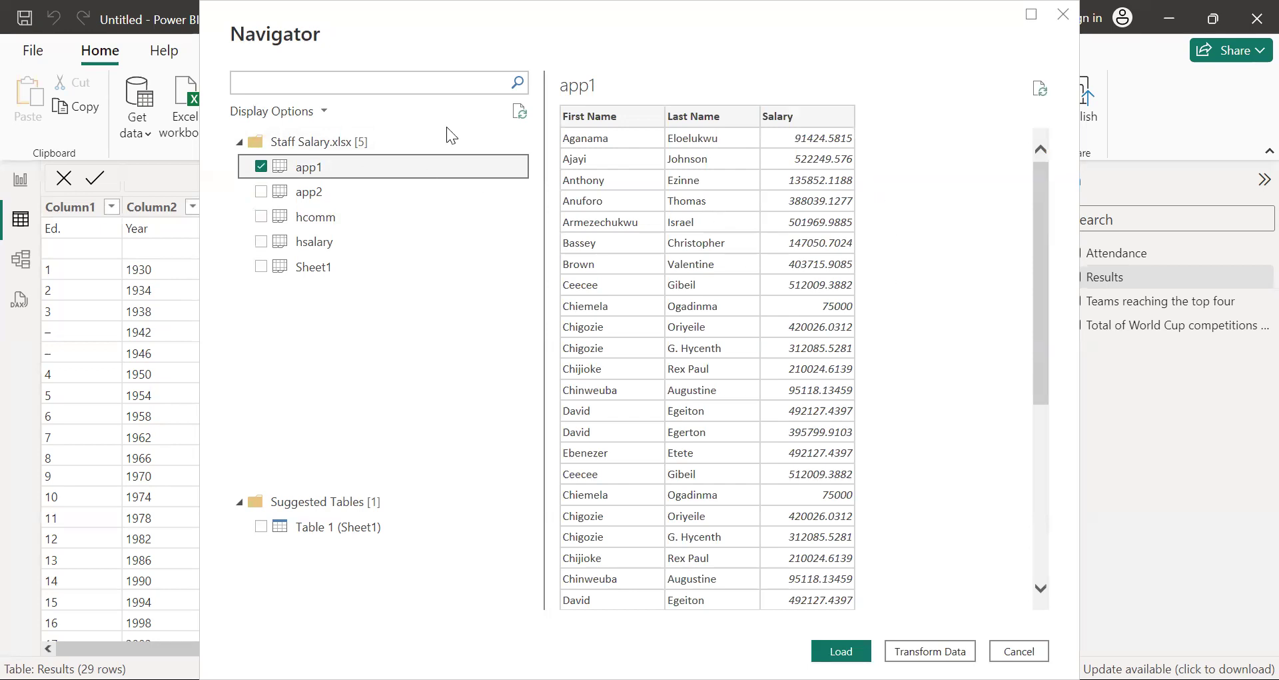
left_click(261, 193)
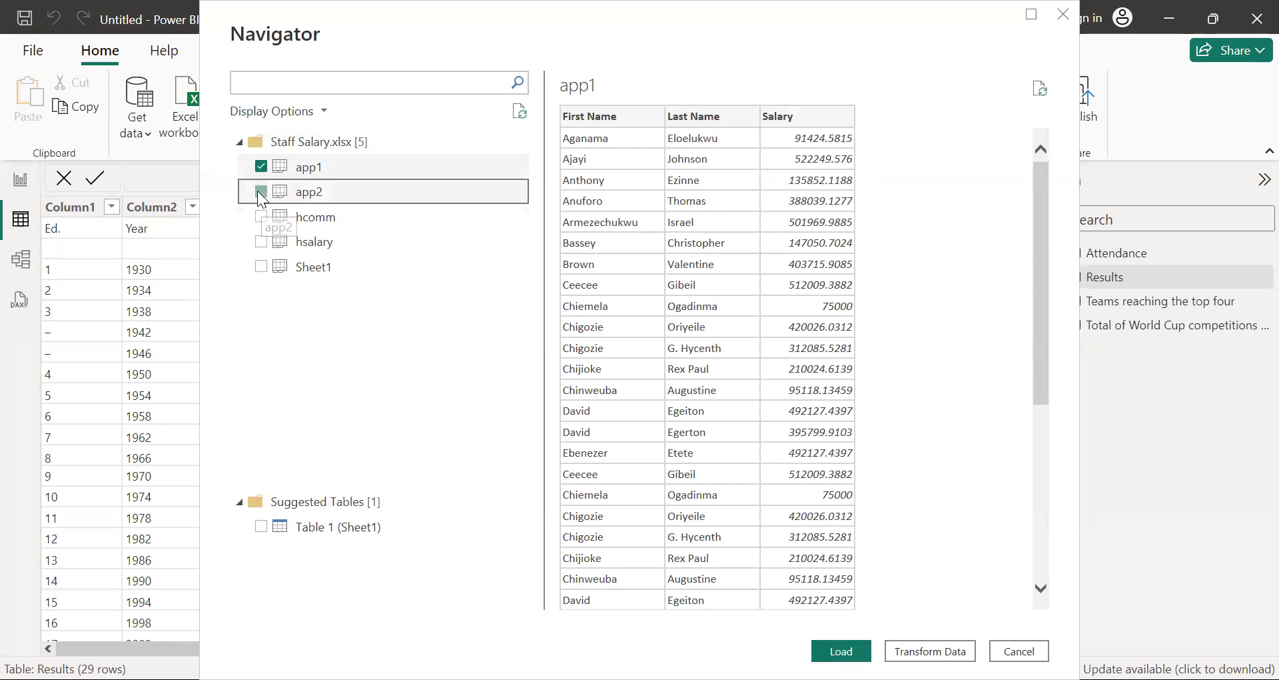
left_click(260, 217)
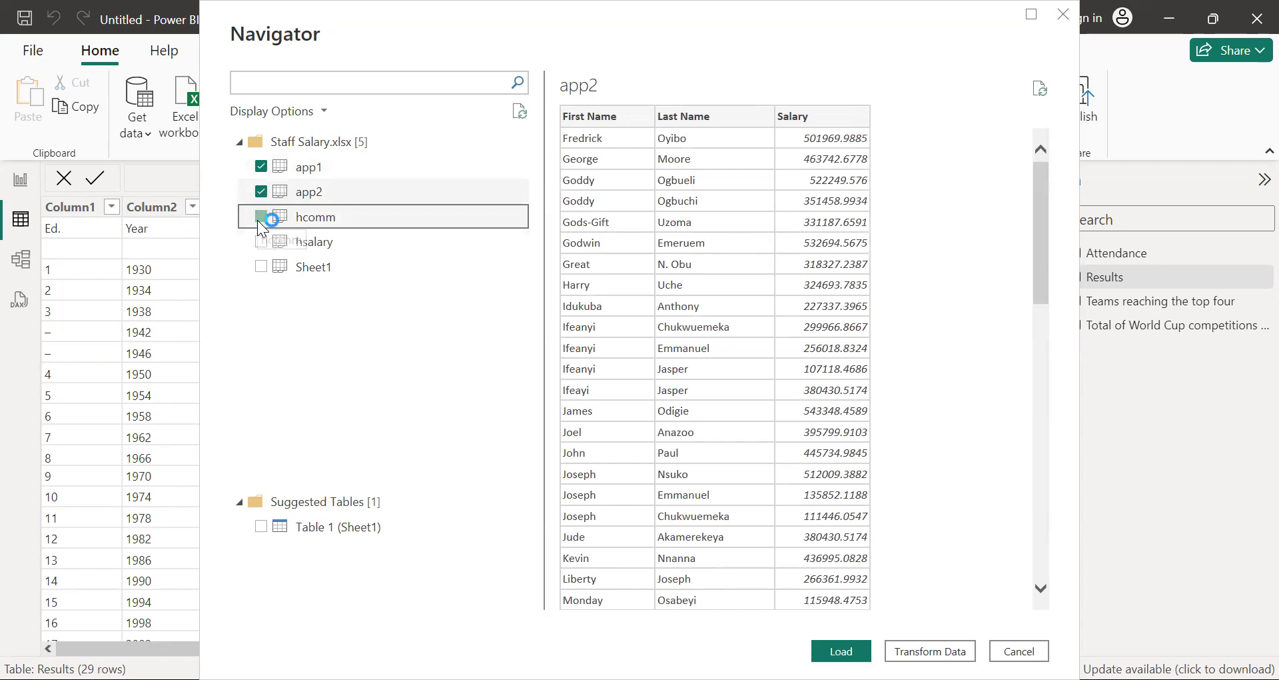
left_click(260, 242)
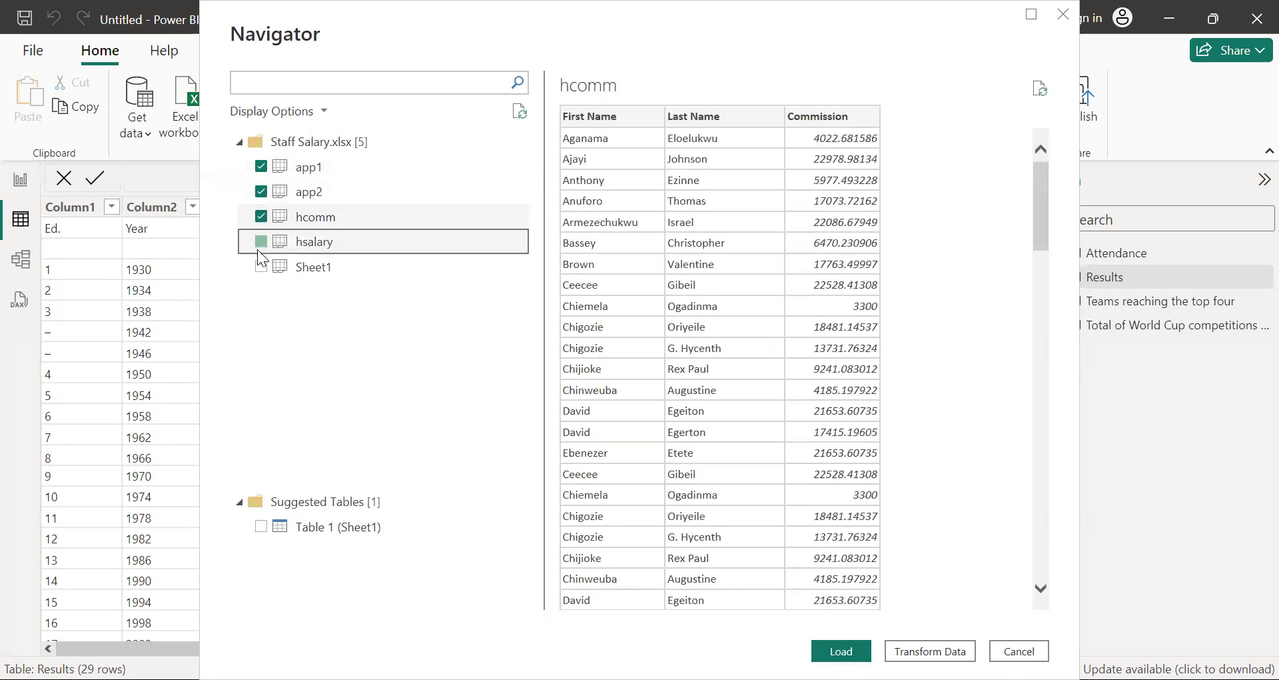
left_click(261, 268)
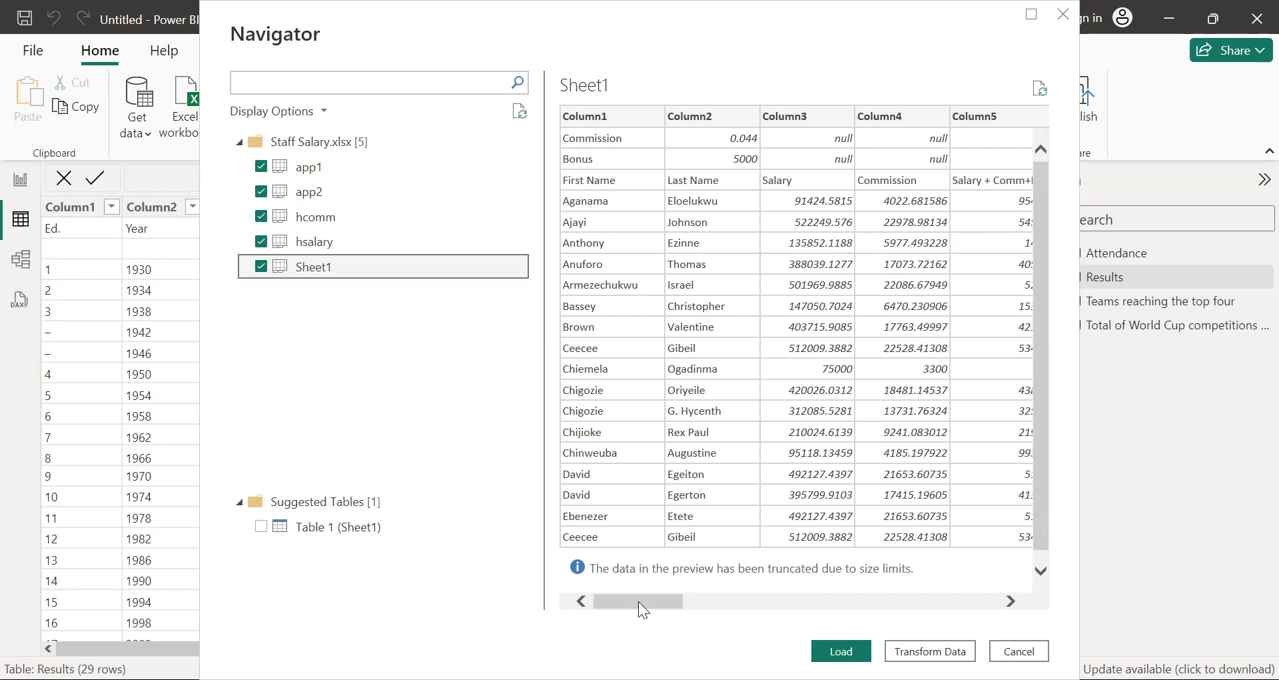
left_click_drag(641, 607, 1024, 545)
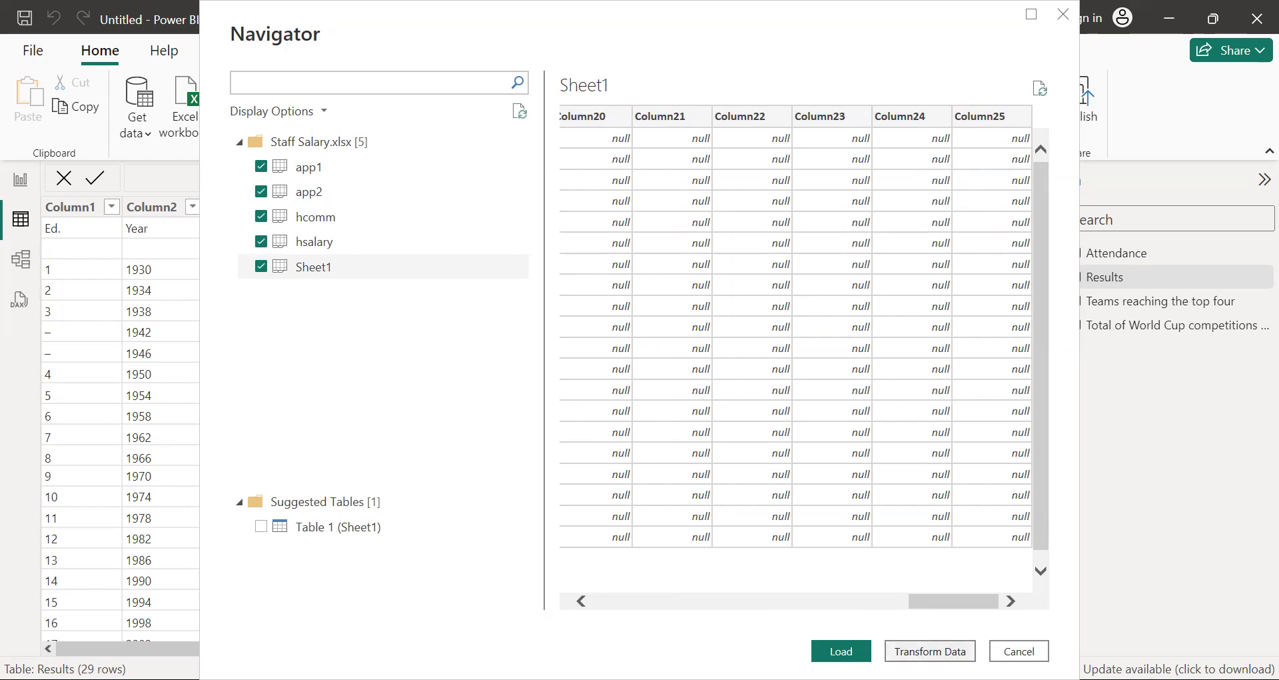
left_click(930, 650)
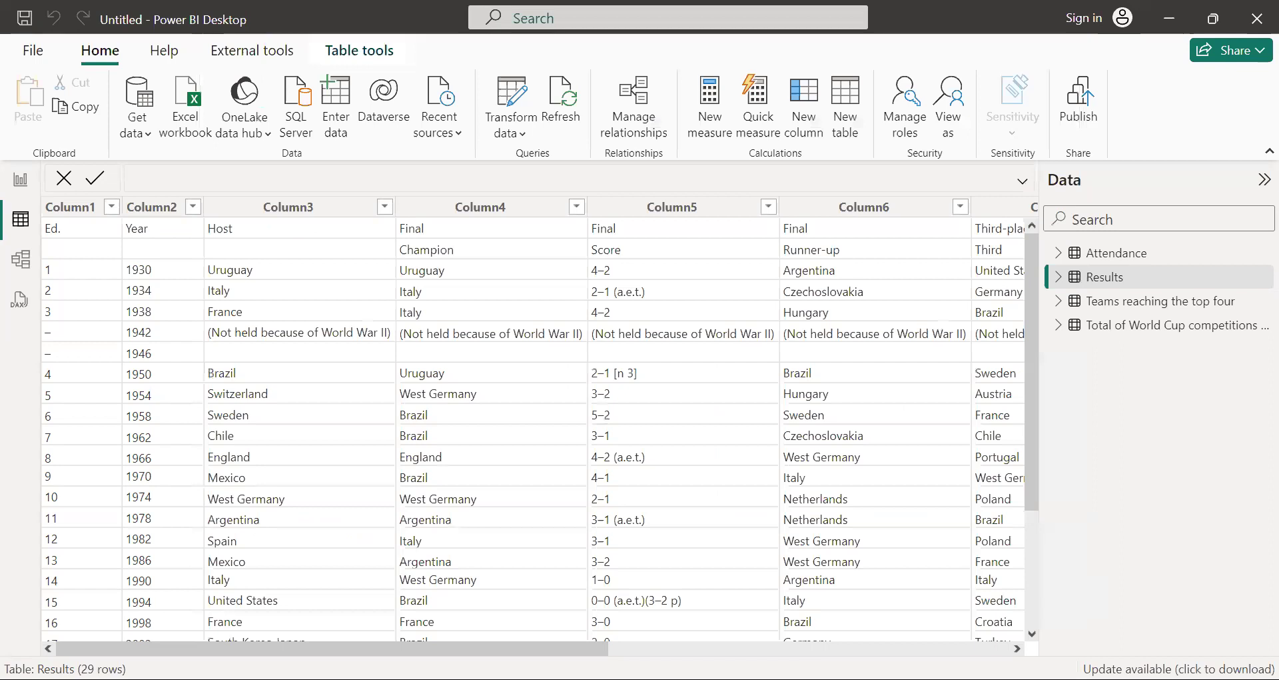